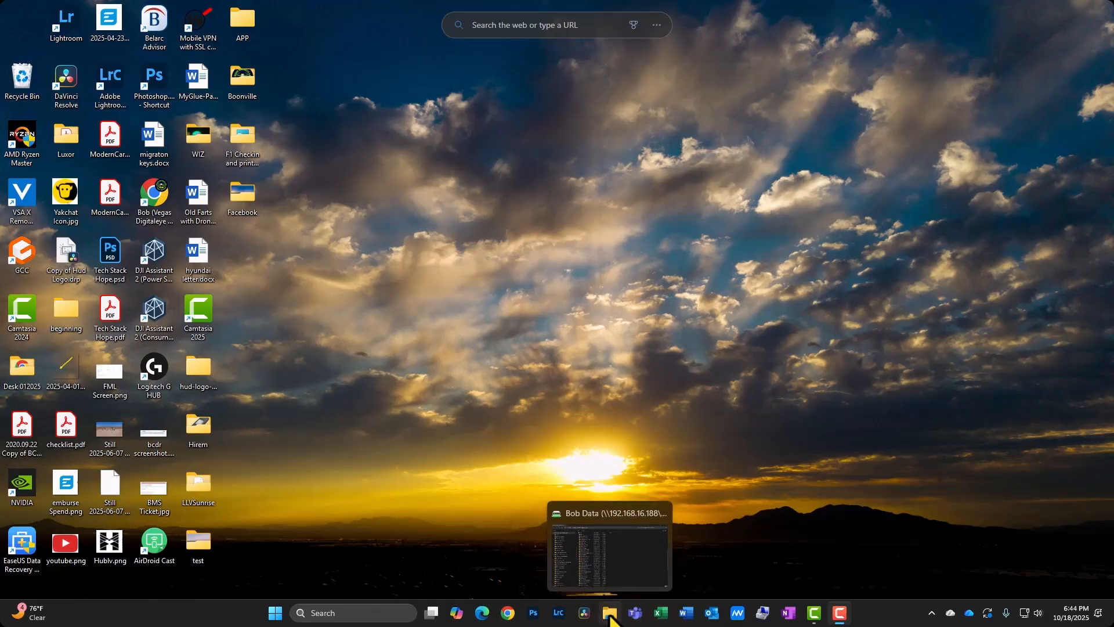
# Open File Explorer and browse the folder list on the Bob Data network drive.
pyautogui.click(609, 616)
pyautogui.scroll(5, 499, 412)
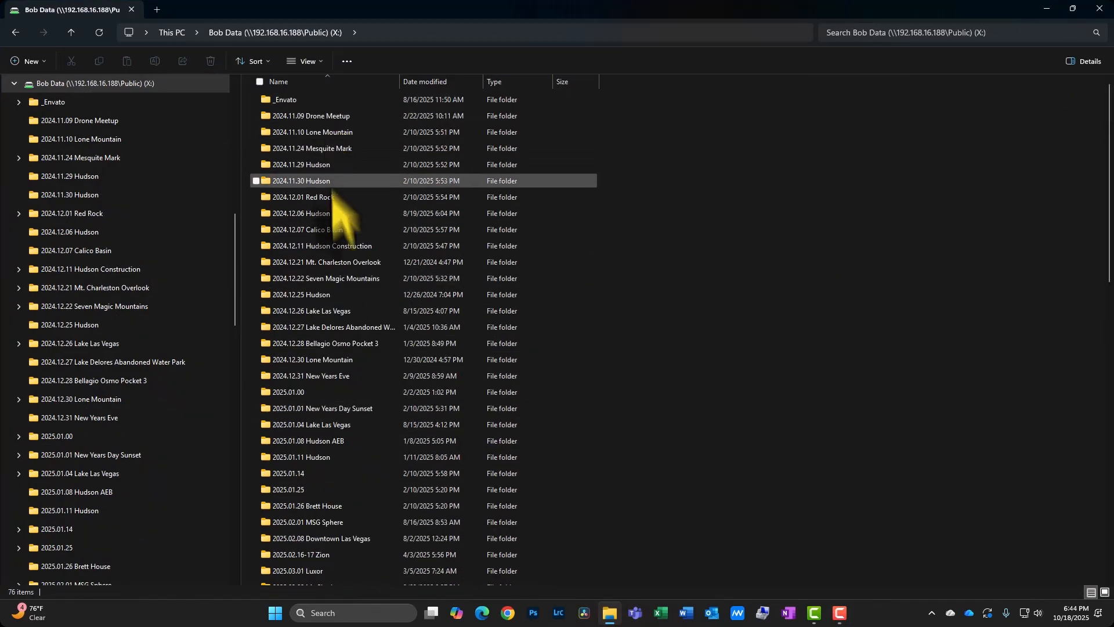
pyautogui.scroll(-15, 333, 190)
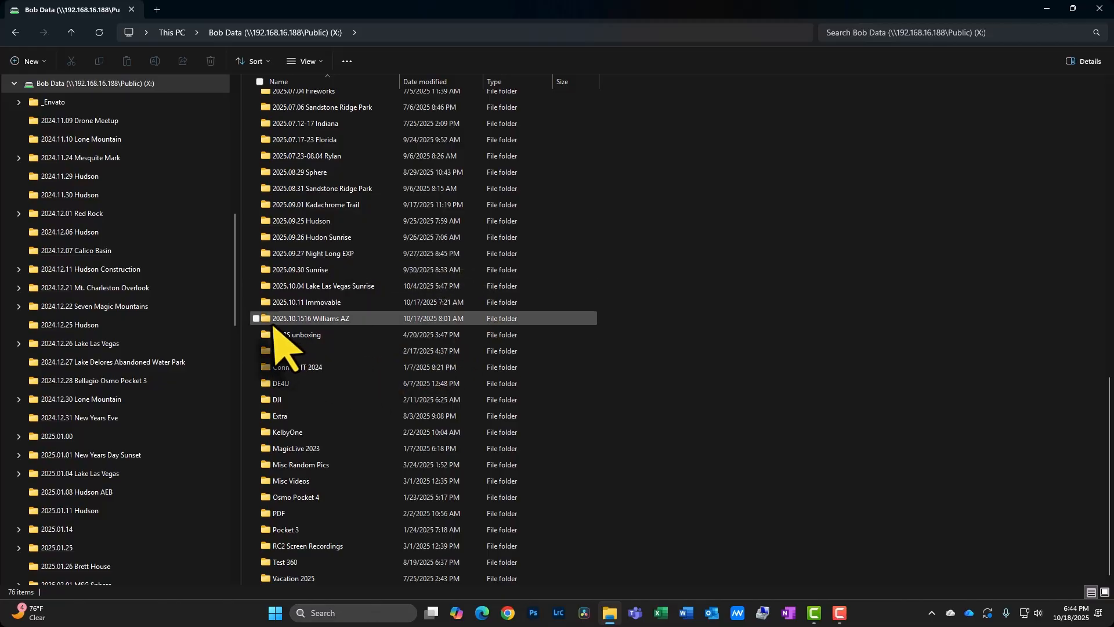
pyautogui.moveTo(290, 325)
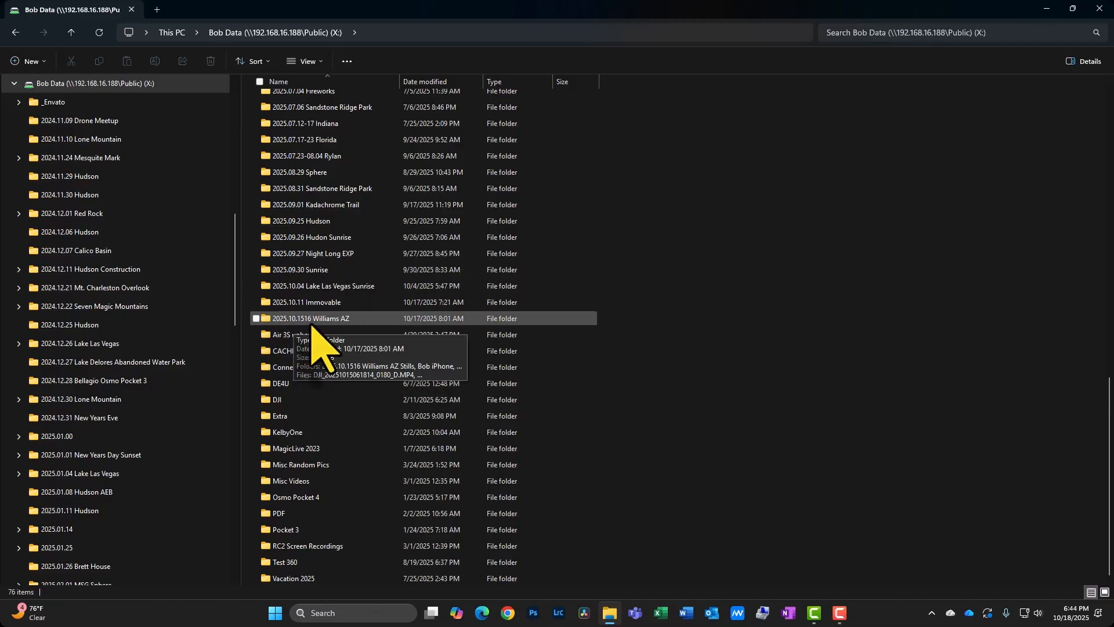
pyautogui.scroll(3, 290, 279)
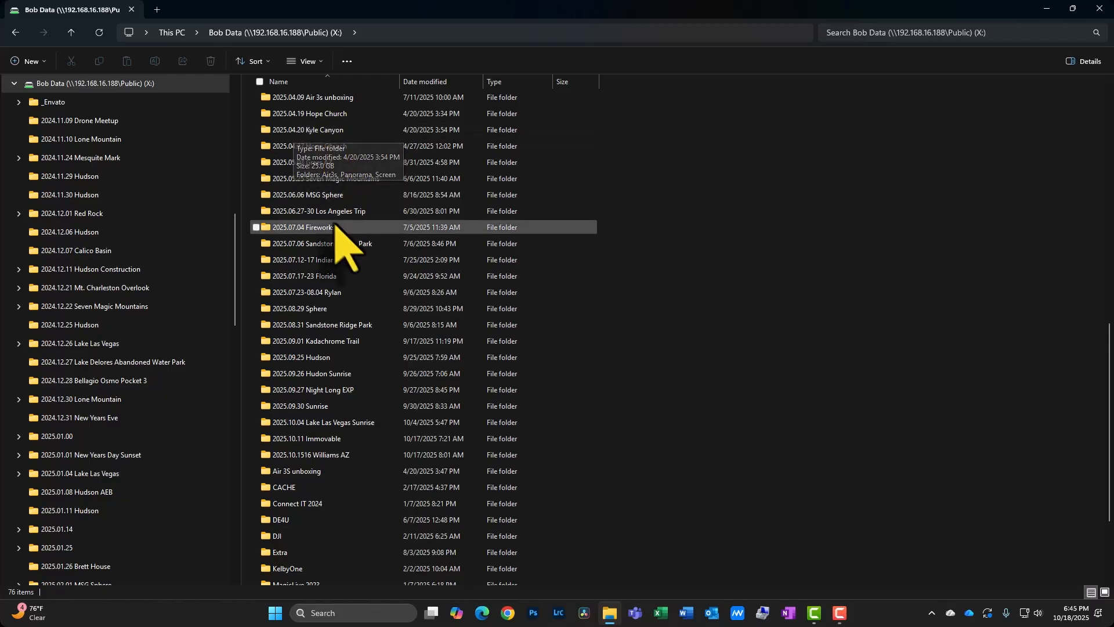
pyautogui.scroll(-3, 316, 249)
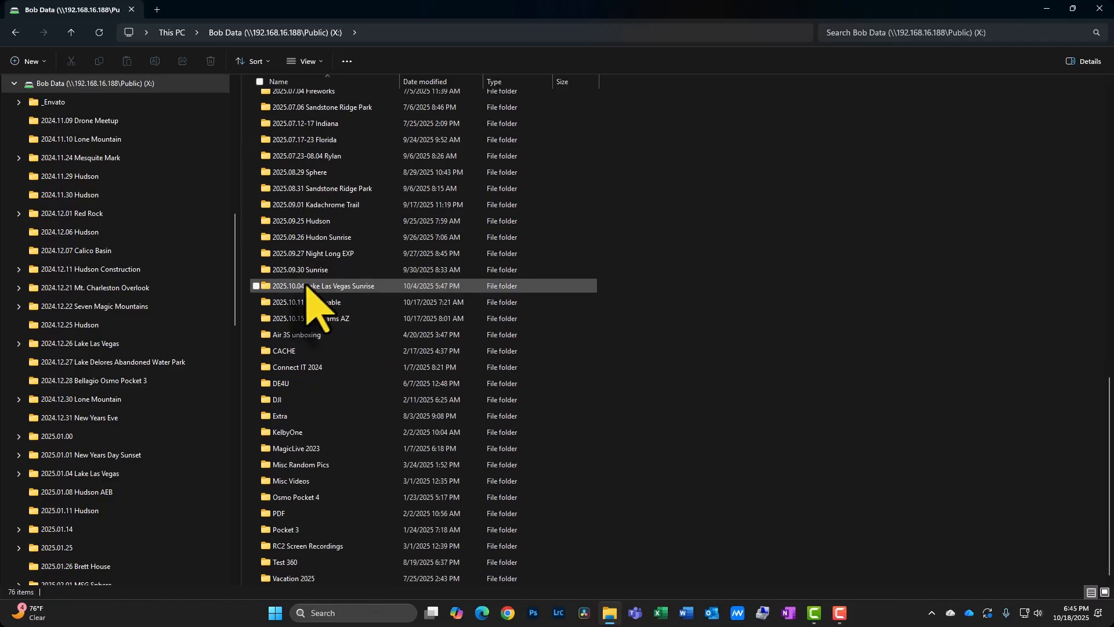
pyautogui.scroll(15, 316, 278)
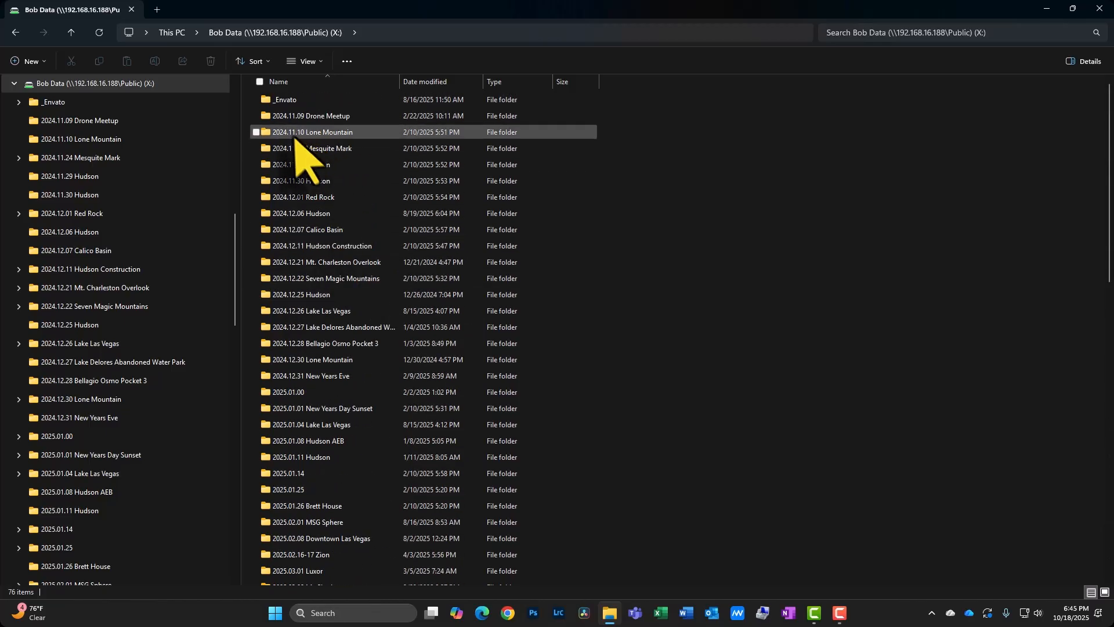
pyautogui.scroll(-7, 295, 295)
pyautogui.scroll(-8, 303, 307)
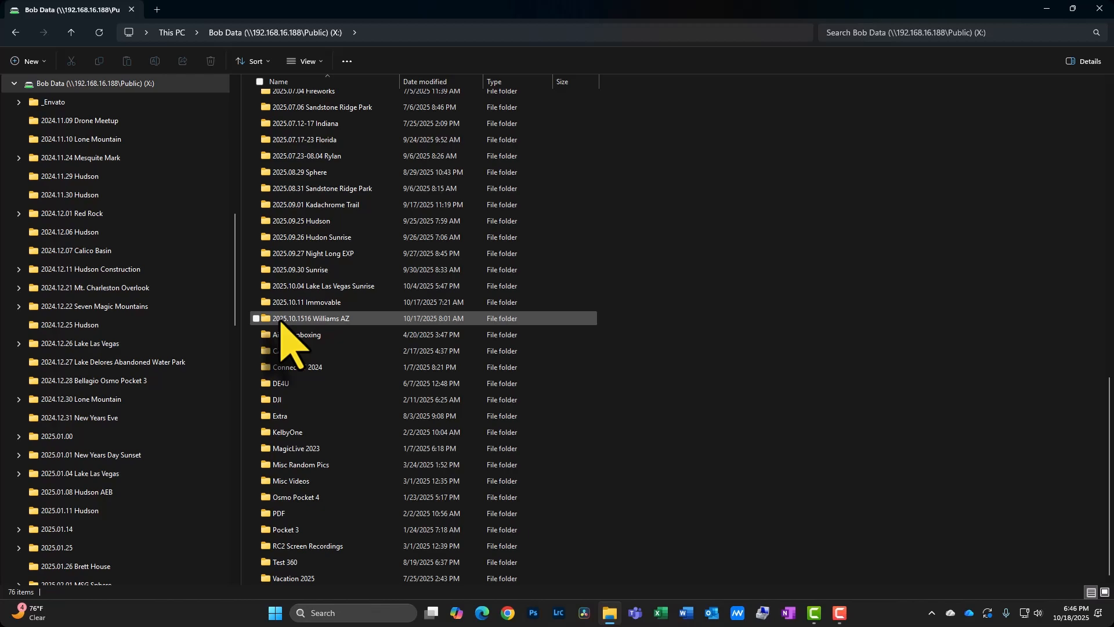
# Open the 2025.10.1516 Williams AZ folder and its 2025.10.1516 Williams AZ Stills subfolder to review the files.
pyautogui.doubleClick(267, 320)
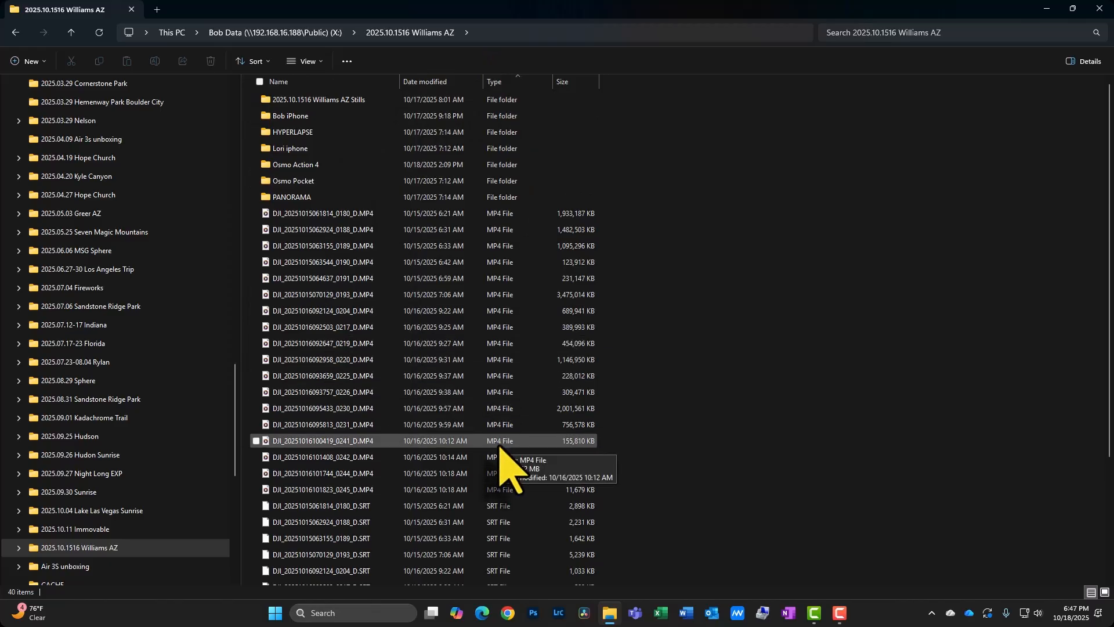
pyautogui.doubleClick(329, 99)
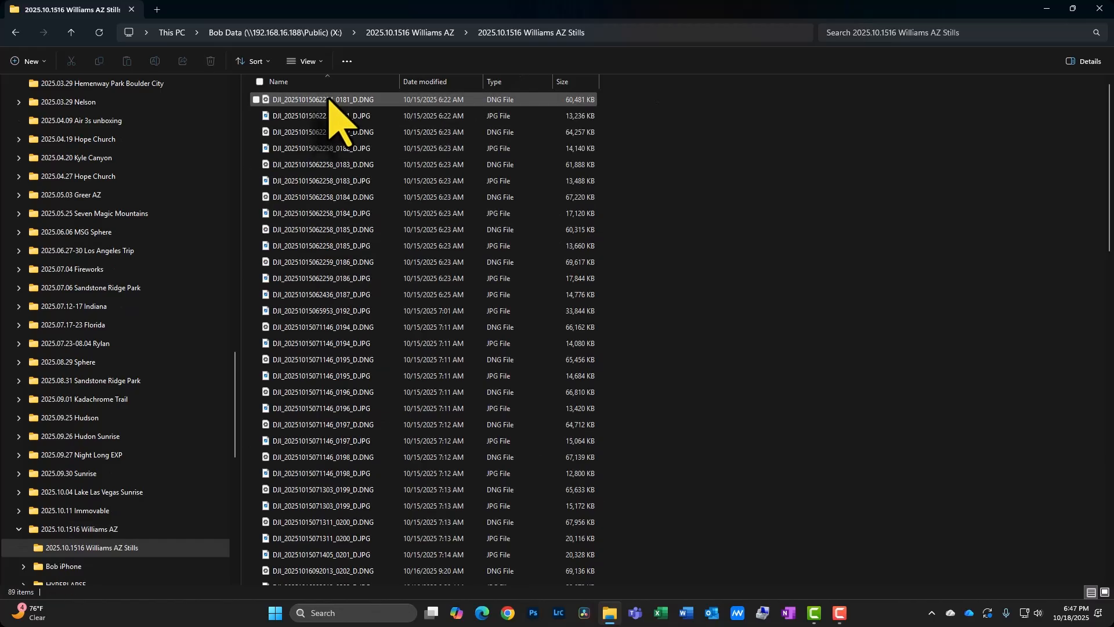
pyautogui.scroll(-2, 391, 232)
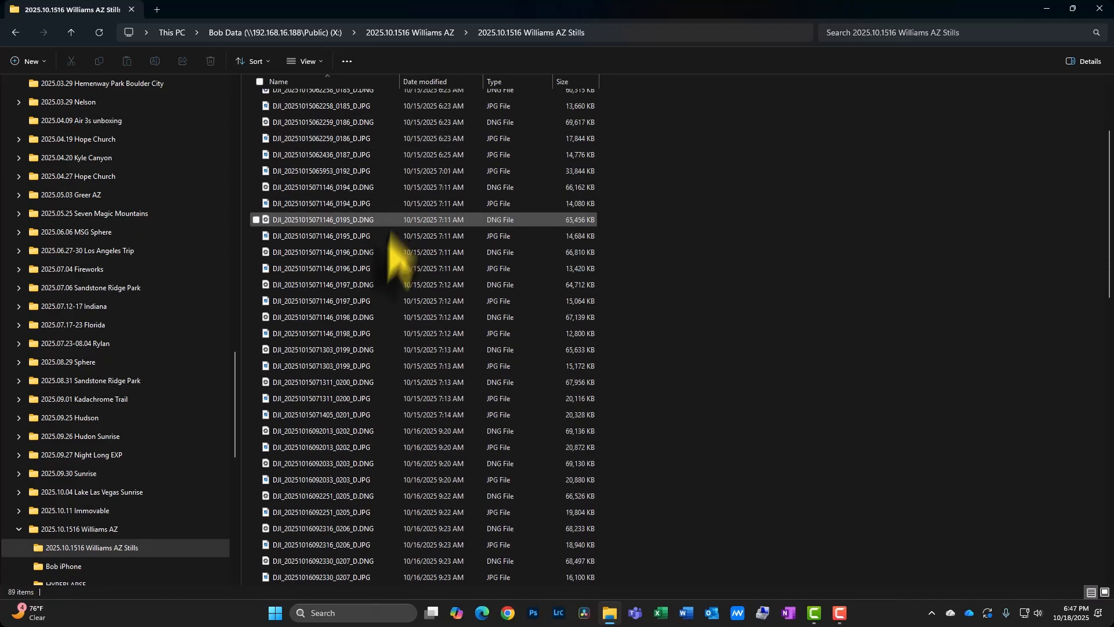
pyautogui.scroll(3, 391, 232)
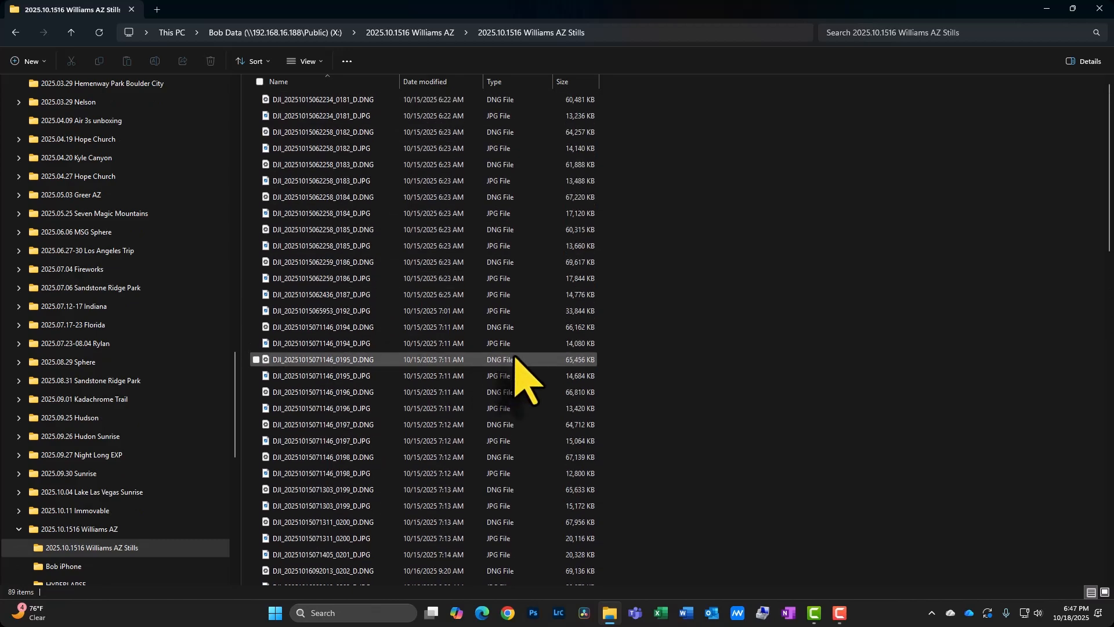
# Inspect the Bob iPhone, HYPERLAPSE and Osmo Action 4 subfolders of the Williams AZ folder.
pyautogui.click(429, 35)
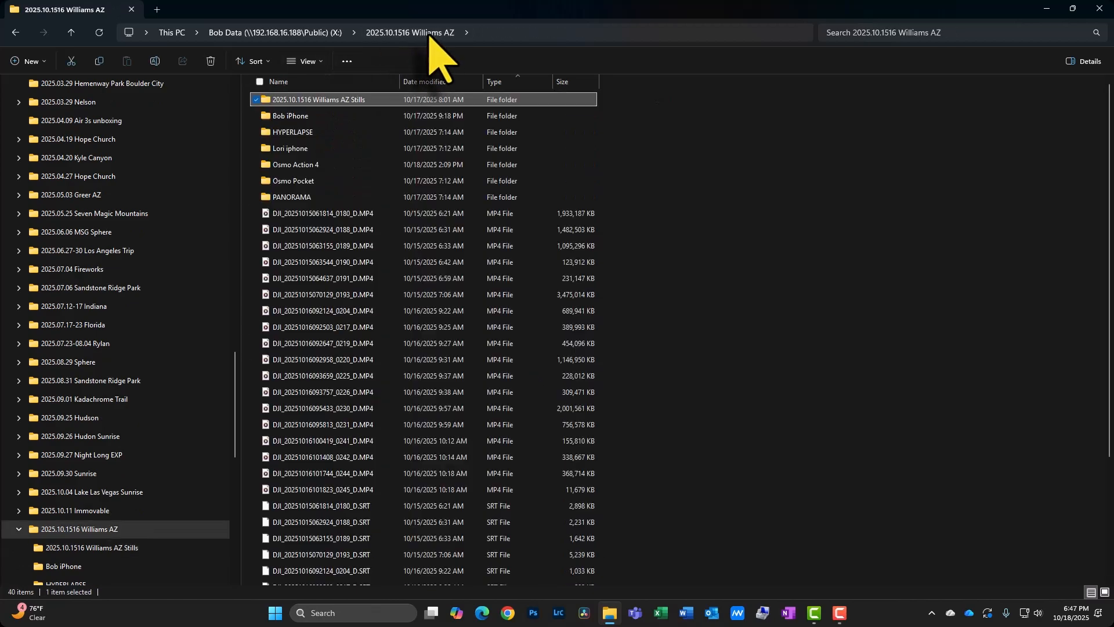
pyautogui.doubleClick(299, 116)
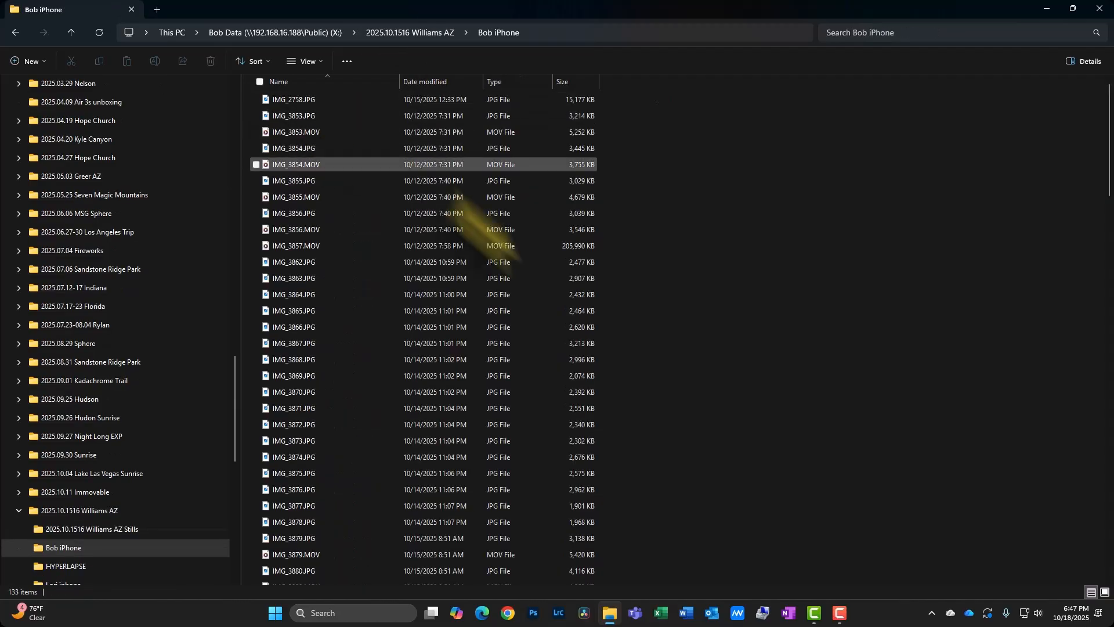
pyautogui.click(401, 33)
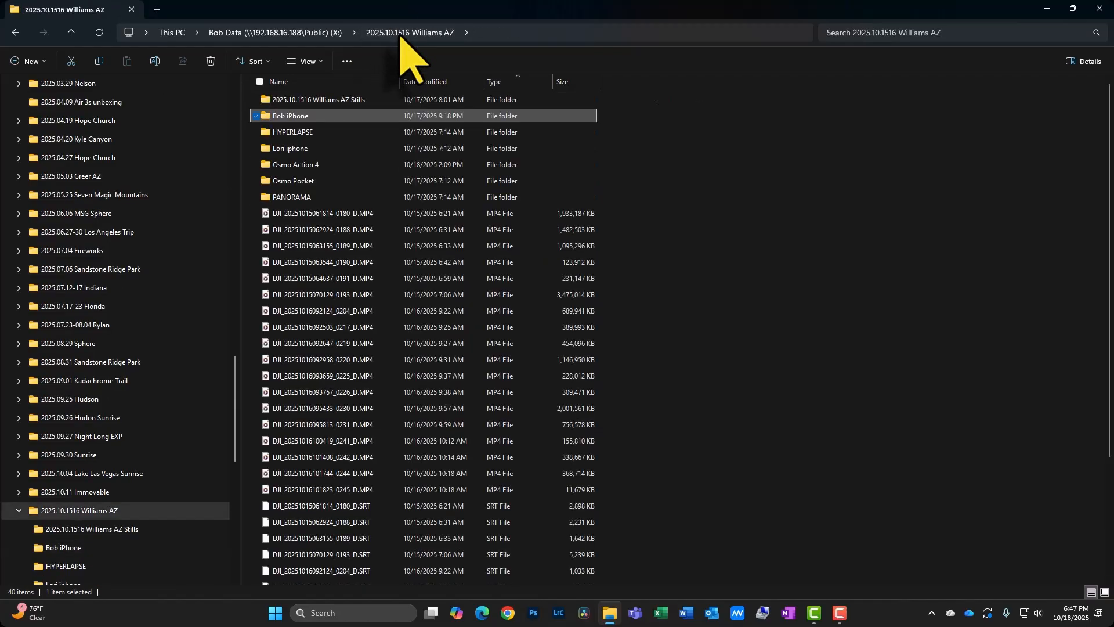
pyautogui.doubleClick(305, 134)
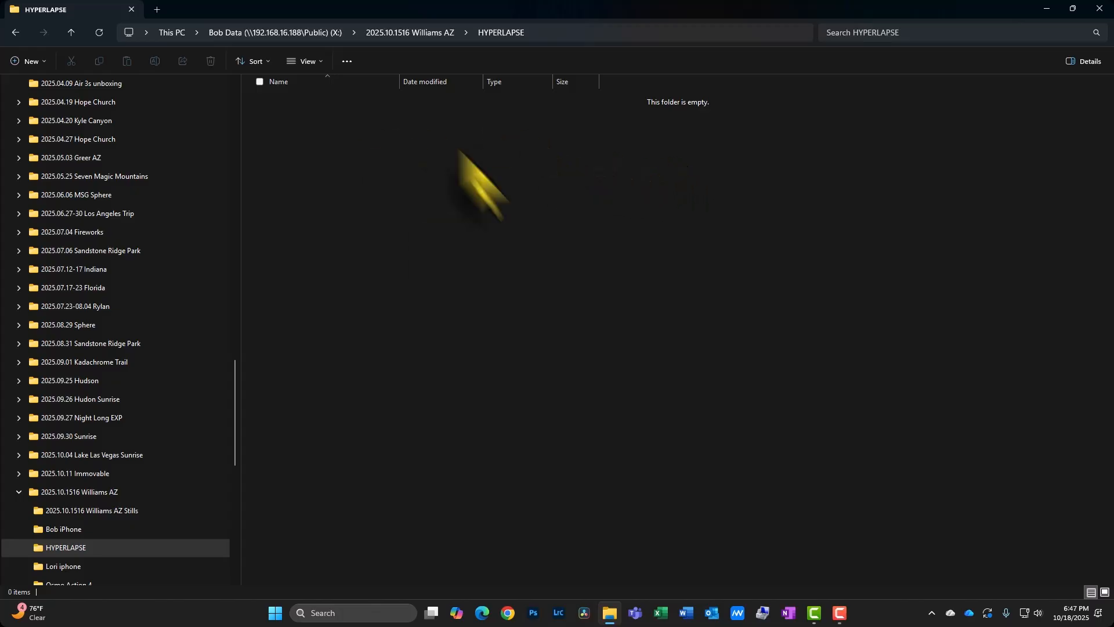
pyautogui.click(401, 34)
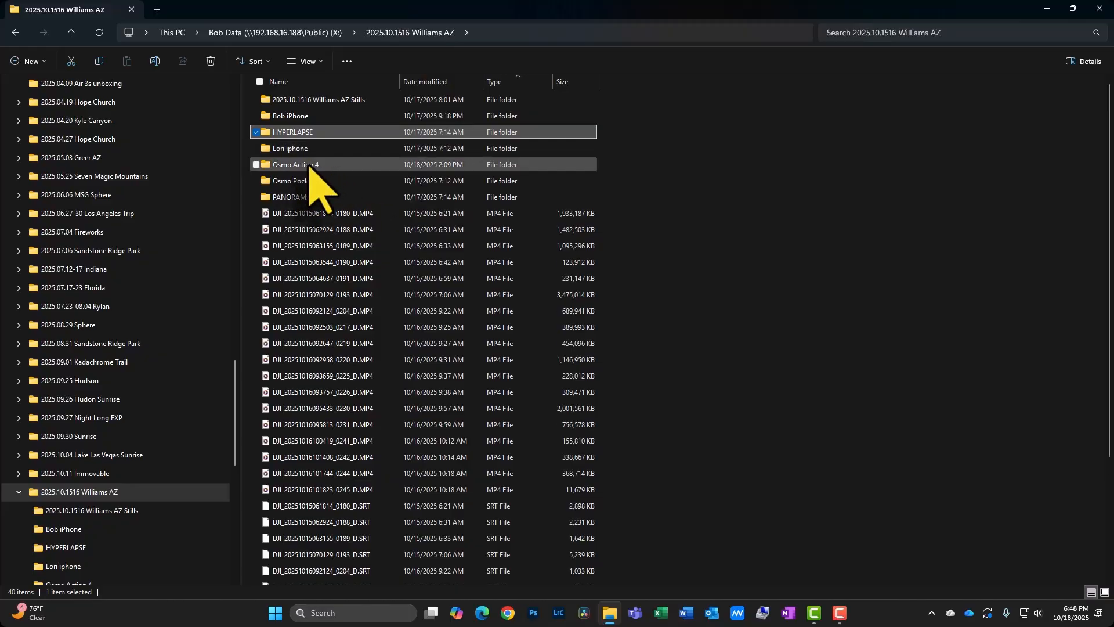
pyautogui.doubleClick(309, 165)
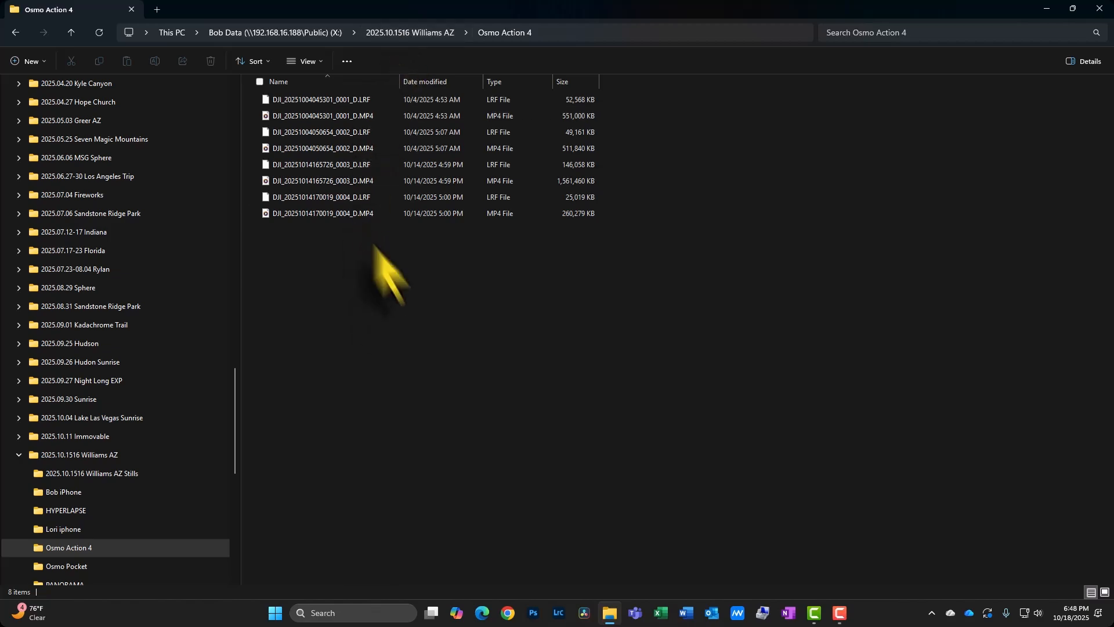
# Inspect the PANORAMA subfolder, then return to the drive and reopen the 2025.10.1516 Williams AZ folder.
pyautogui.click(384, 33)
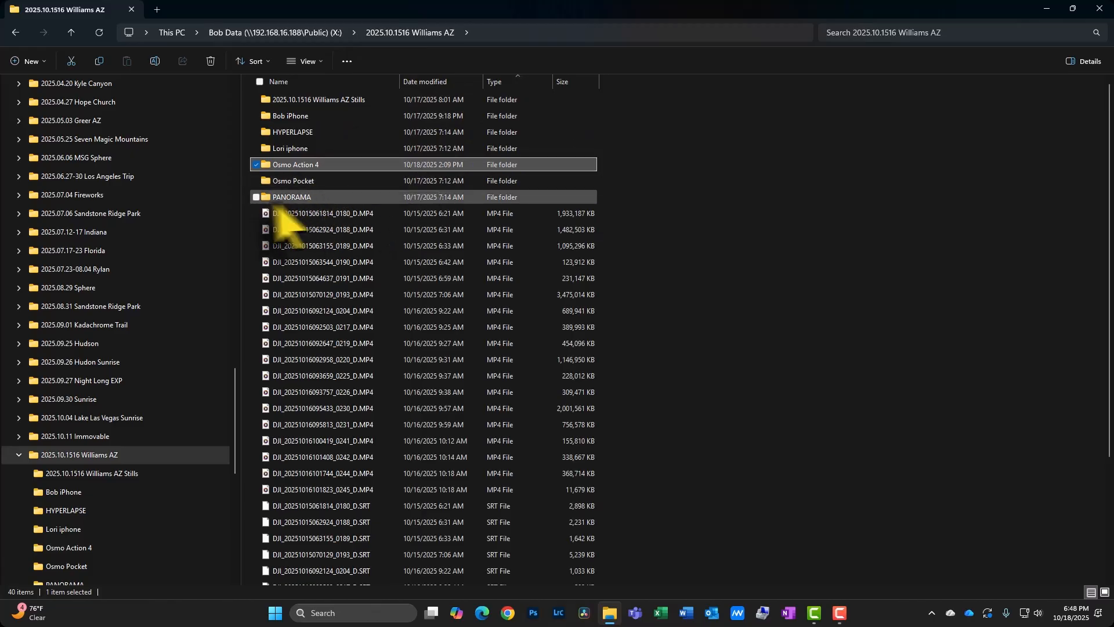
pyautogui.doubleClick(292, 198)
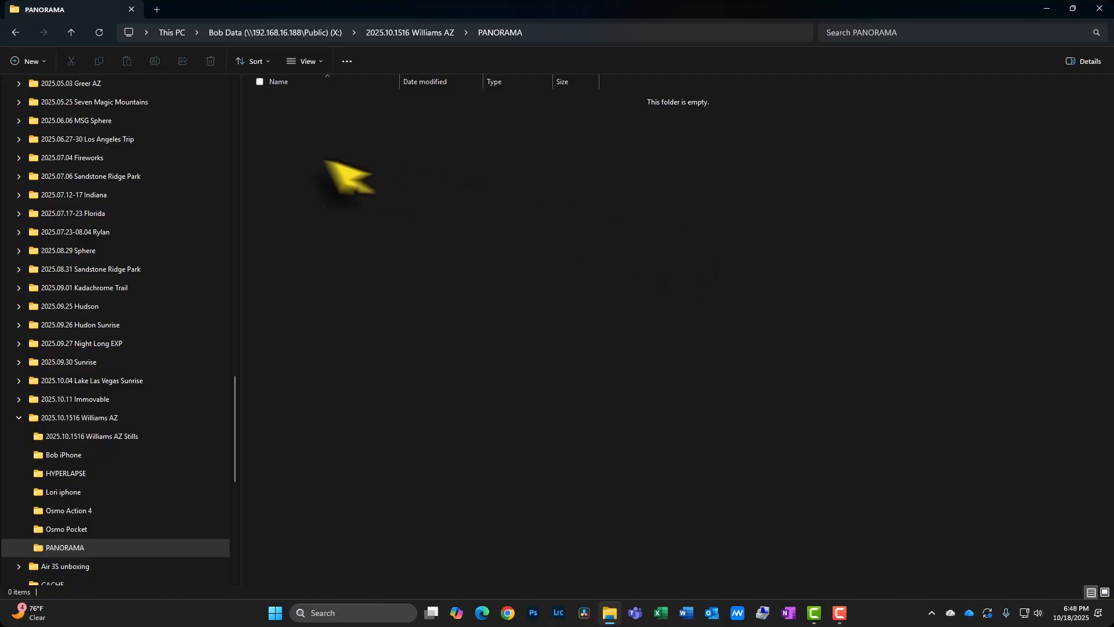
pyautogui.click(308, 34)
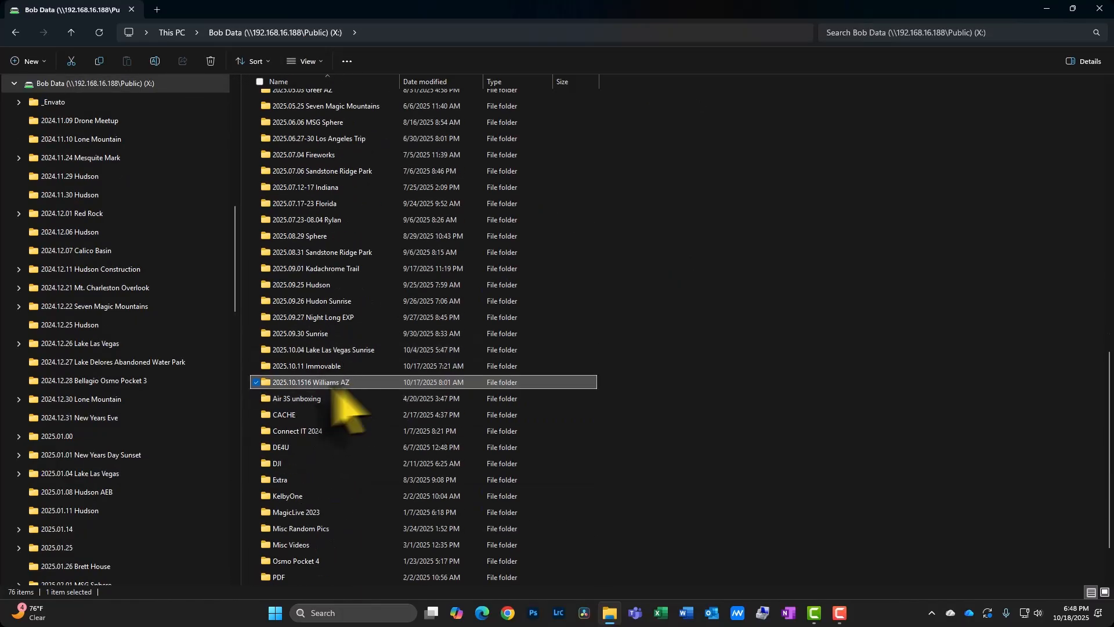
pyautogui.doubleClick(355, 384)
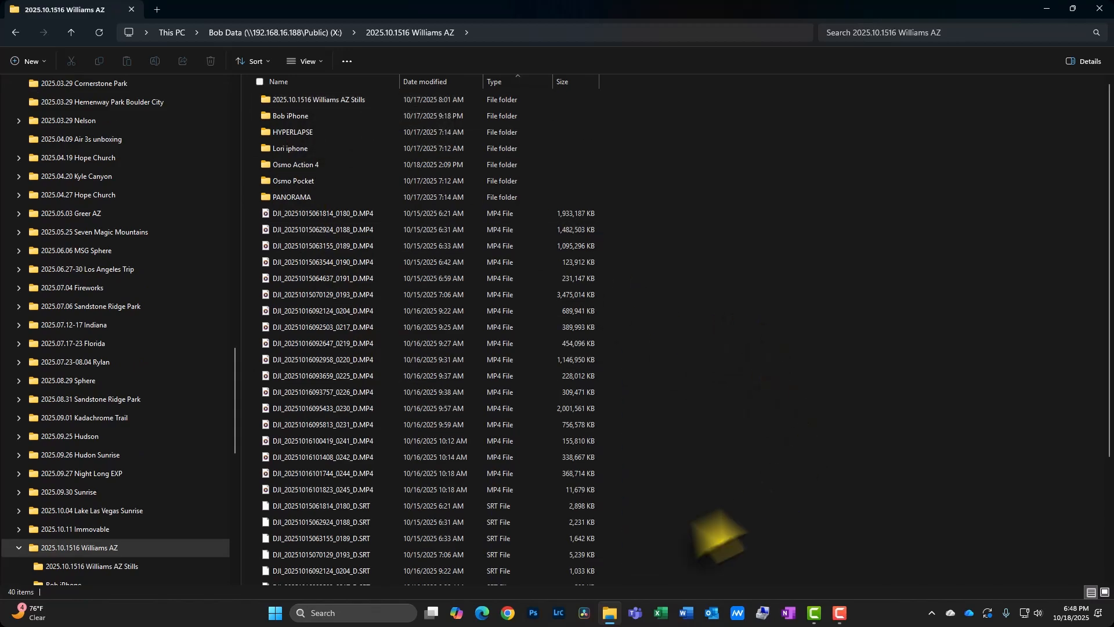
# Switch to Lightroom Classic and expand the Bob Data drive in the Folders panel.
pyautogui.click(559, 614)
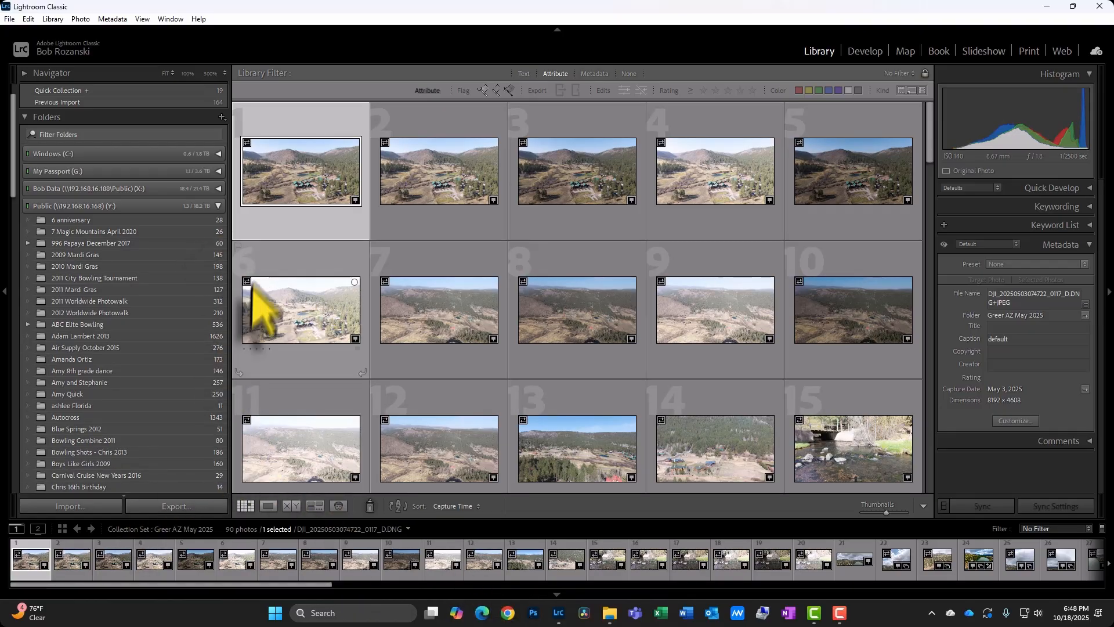
pyautogui.click(29, 207)
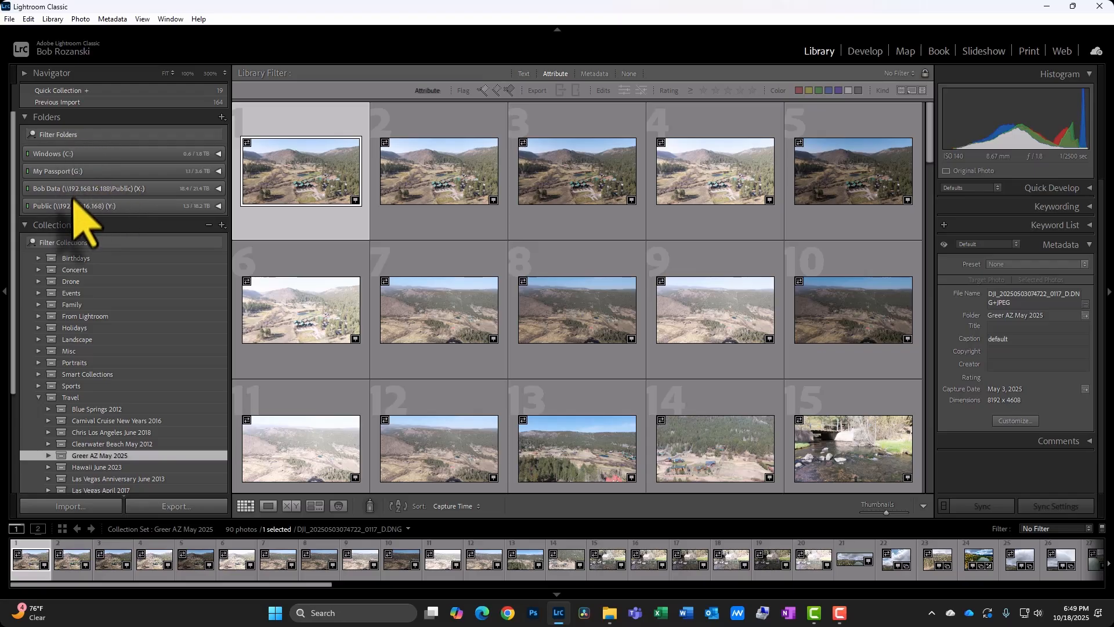
pyautogui.click(41, 189)
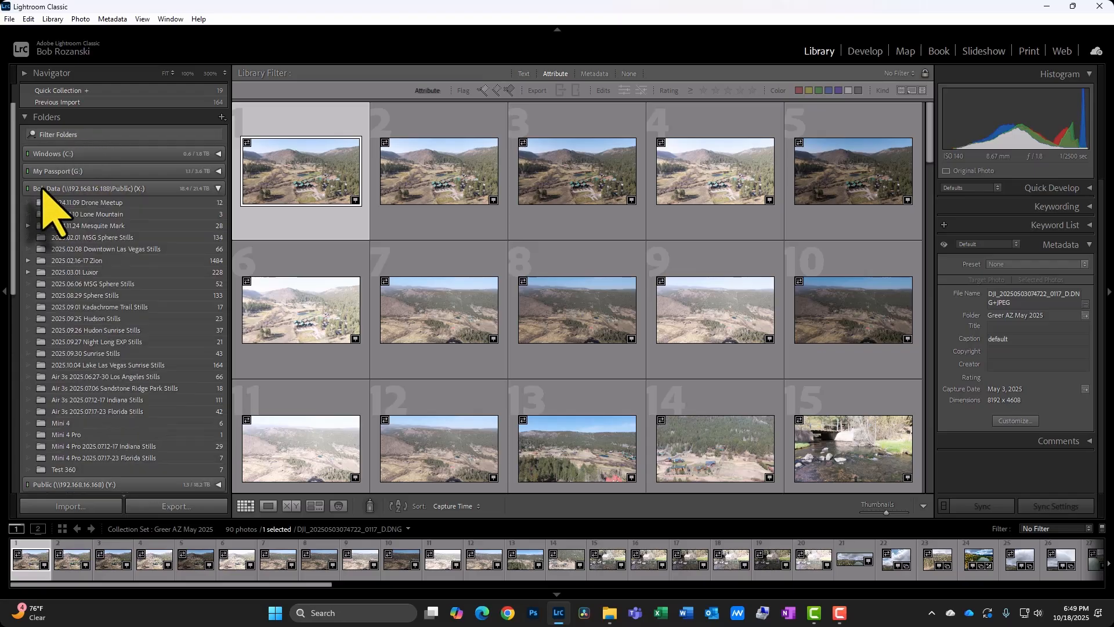
pyautogui.scroll(-5, 116, 347)
pyautogui.scroll(5, 114, 345)
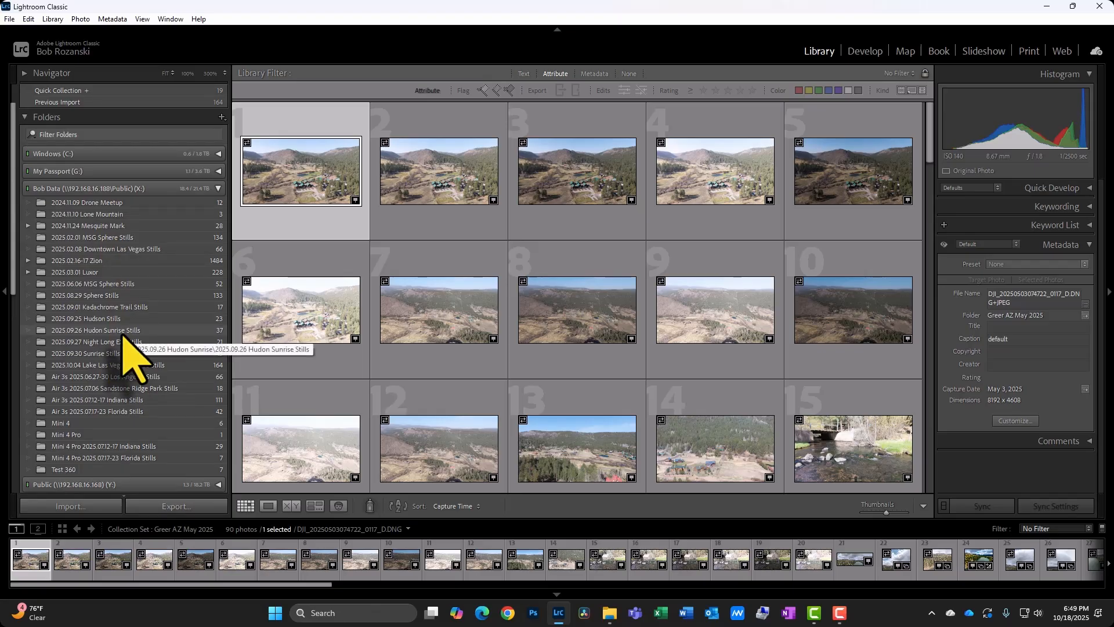
# Collapse the Bob Data drive folder and the Travel collection set.
pyautogui.click(109, 174)
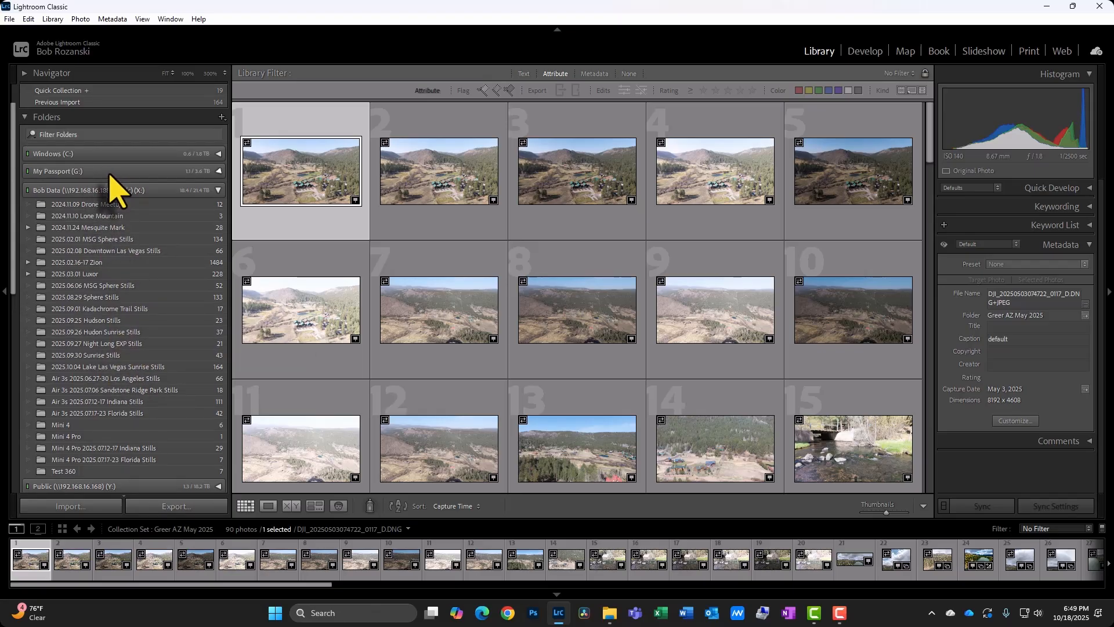
pyautogui.click(109, 174)
pyautogui.click(108, 189)
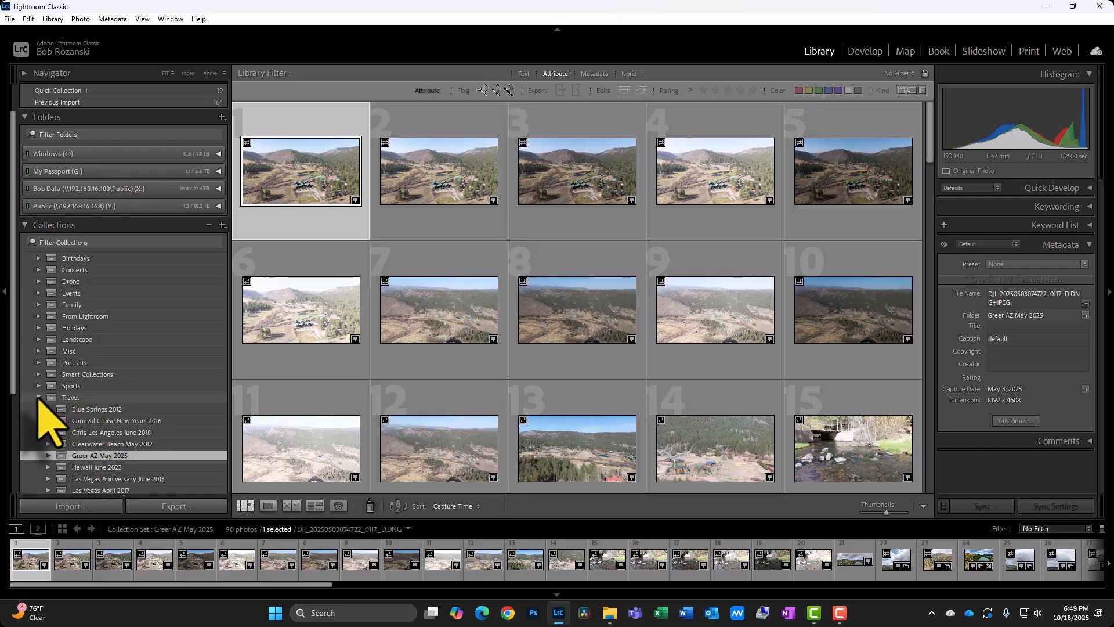
pyautogui.click(38, 398)
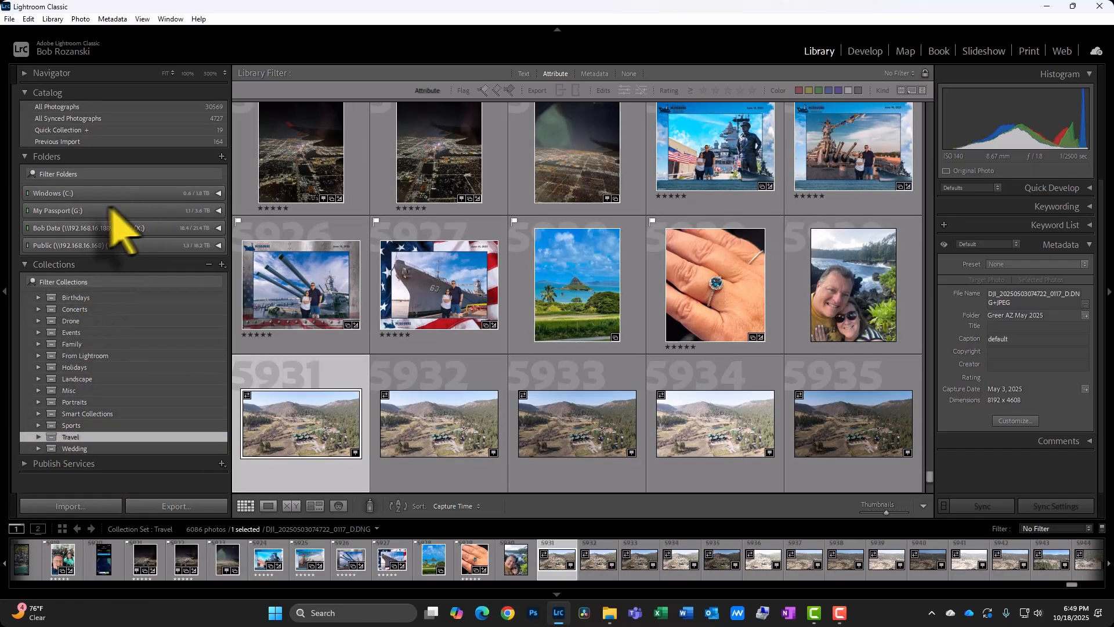
# Open the Import dialog and expand the Bob Data drive in the source list.
pyautogui.click(69, 507)
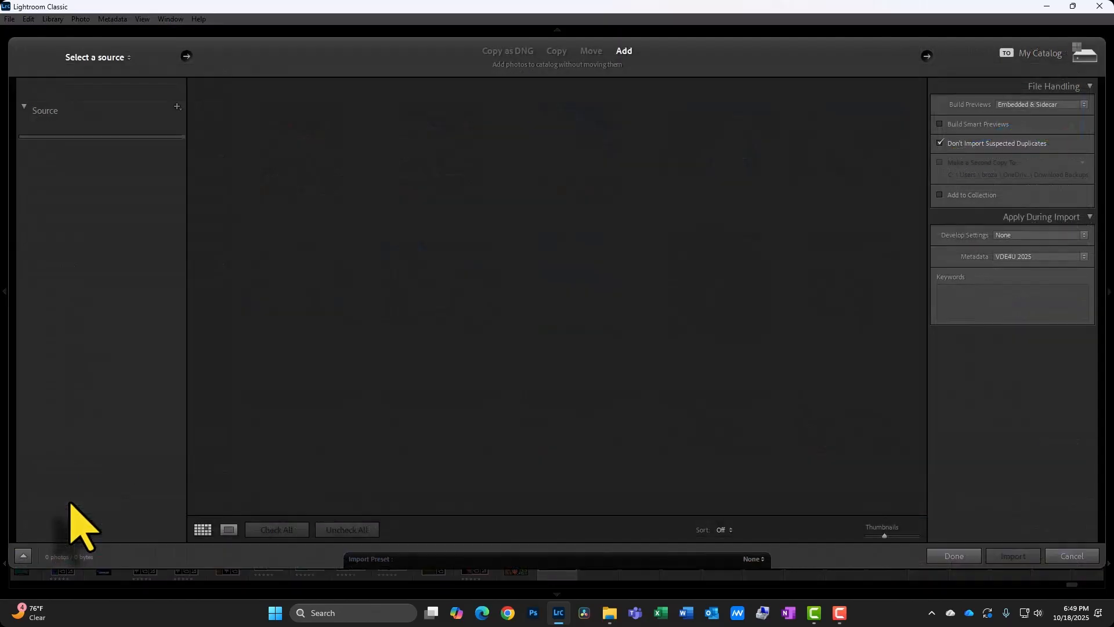
pyautogui.click(40, 110)
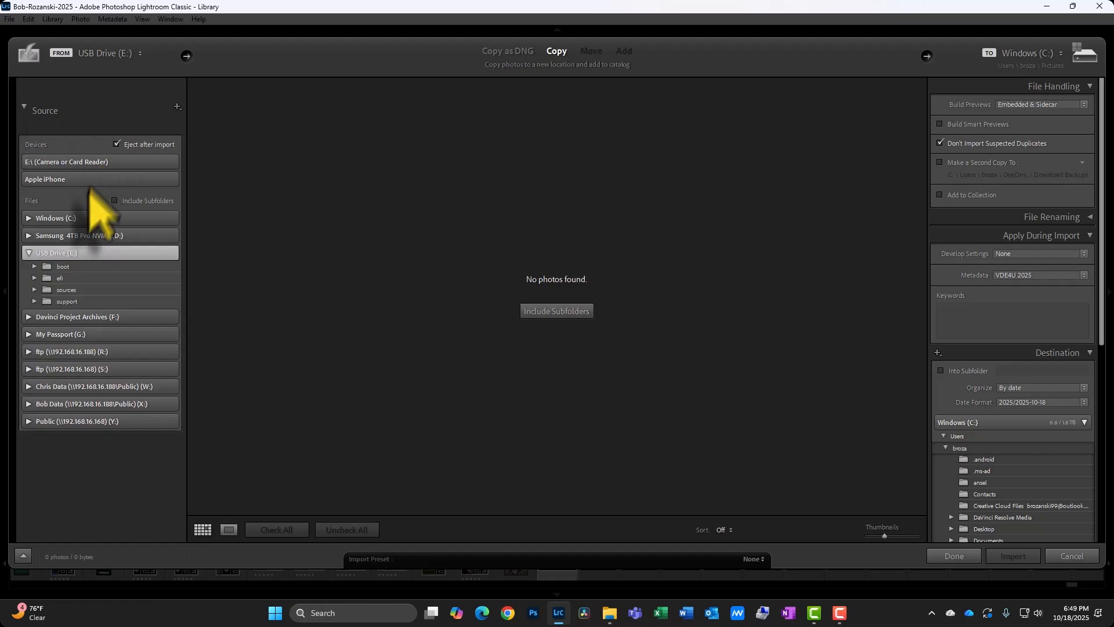
pyautogui.click(29, 404)
# Select the 2025.10.1516 Williams AZ folder as the import source and expand its subfolders.
pyautogui.scroll(-3, 87, 482)
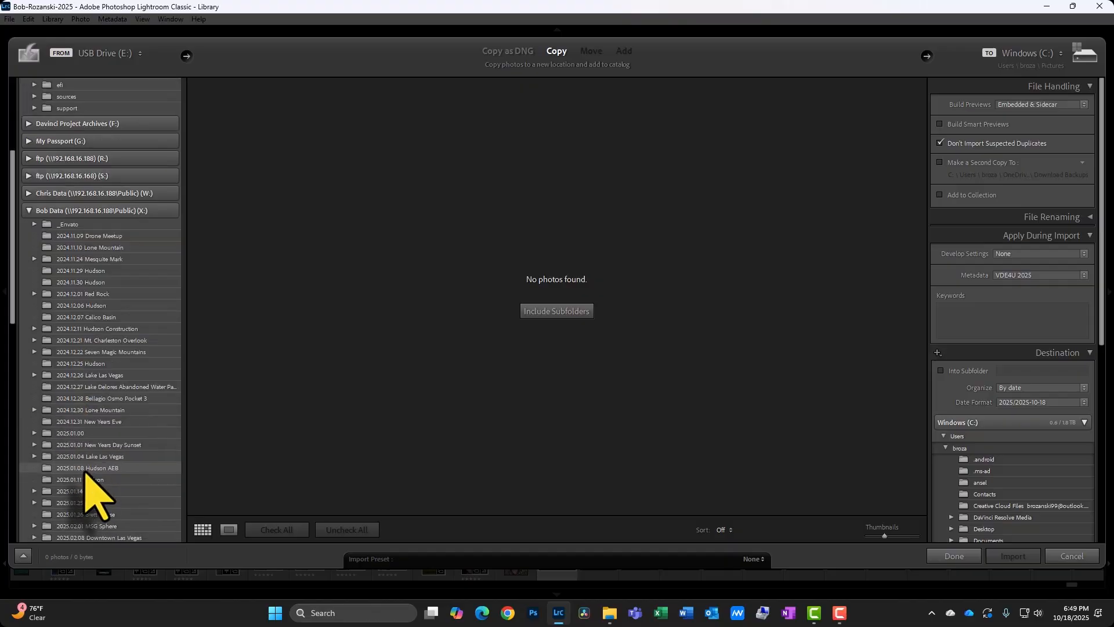
pyautogui.scroll(-6, 87, 481)
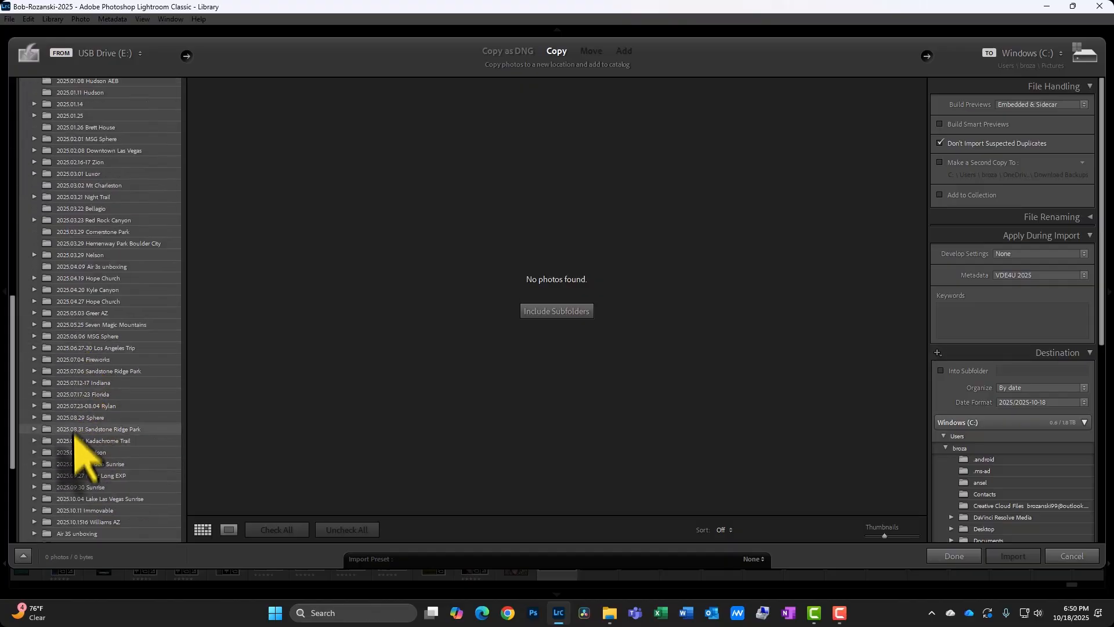
pyautogui.scroll(-3, 82, 452)
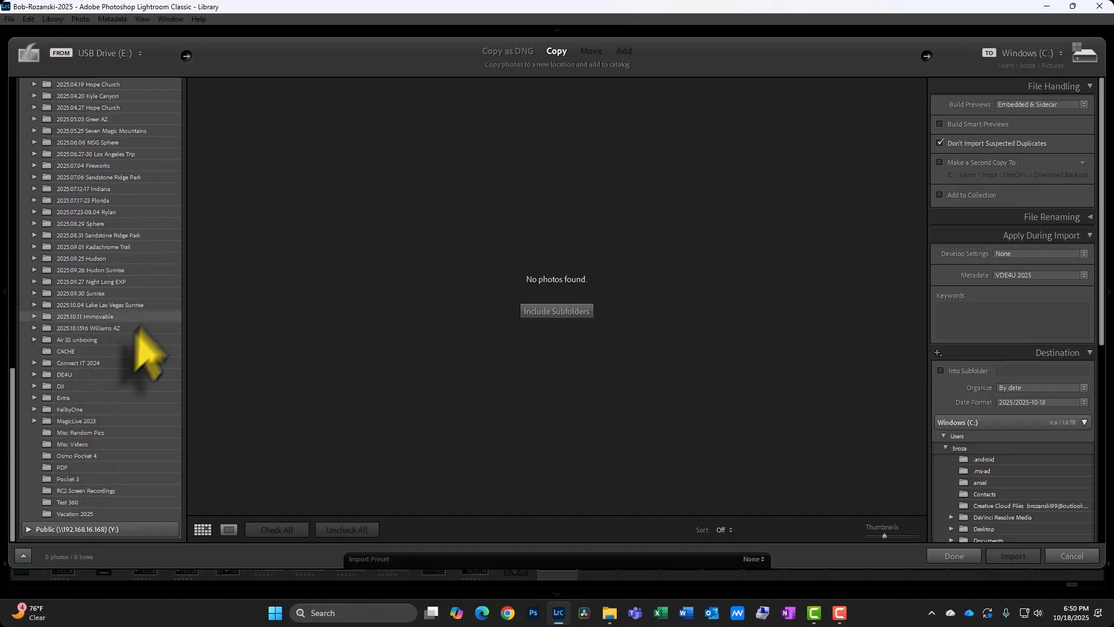
pyautogui.click(68, 328)
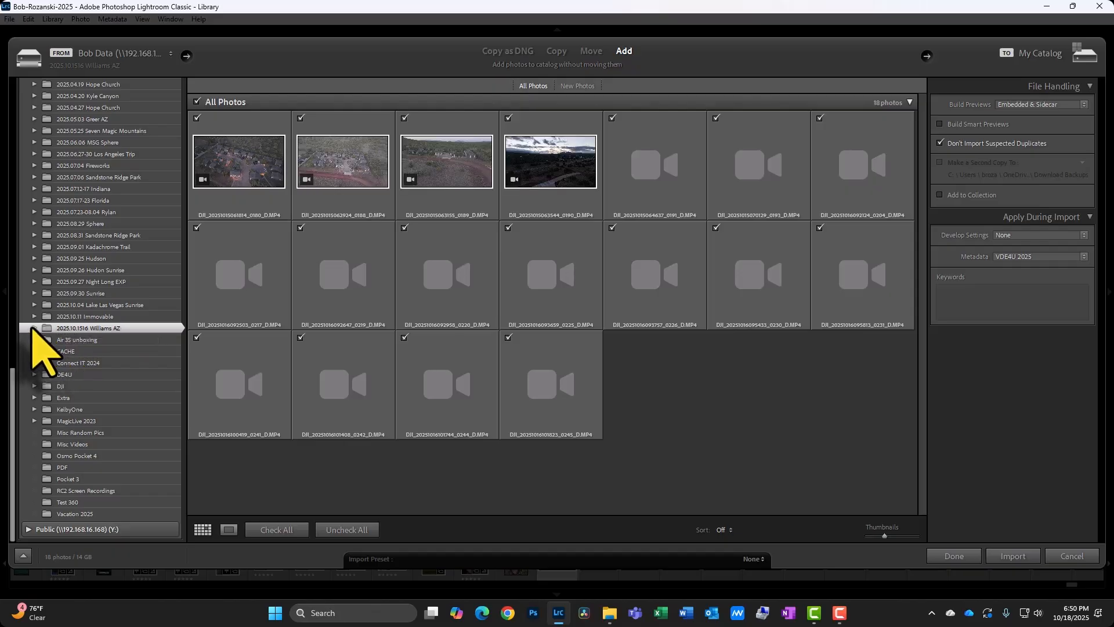
pyautogui.click(34, 328)
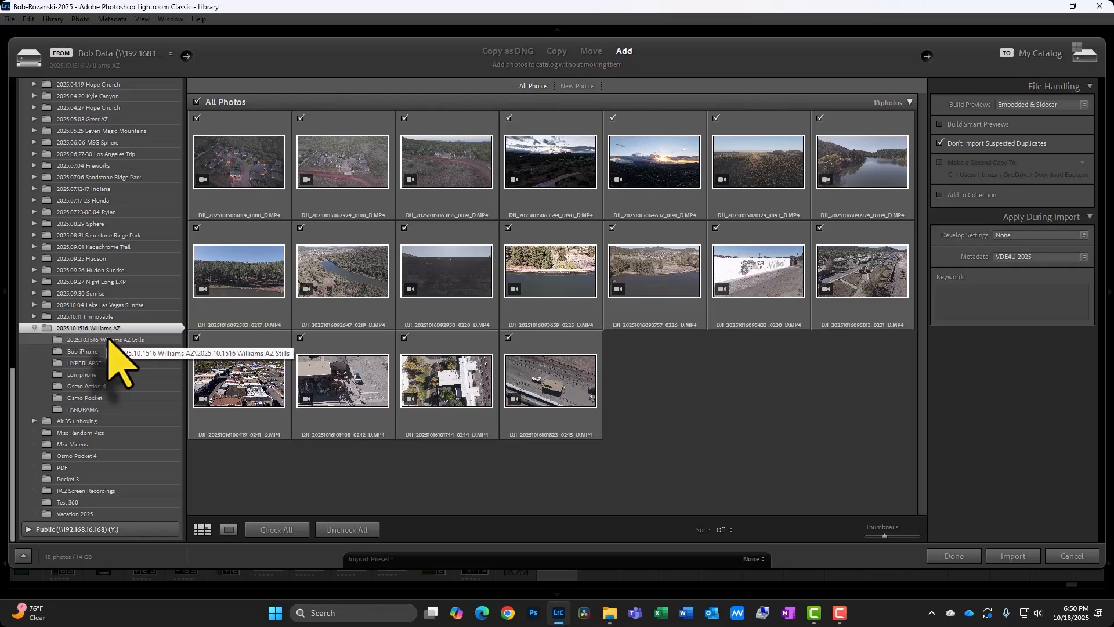
# Choose the 2025.10.1516 Williams AZ Stills subfolder as the source and import its photos.
pyautogui.click(109, 340)
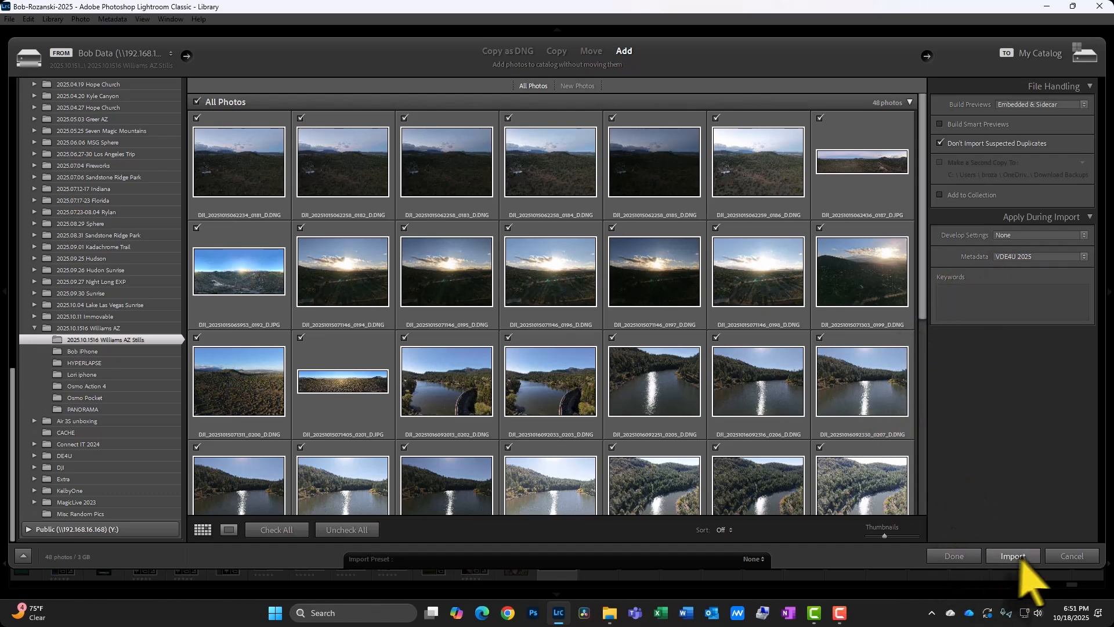
pyautogui.click(1010, 556)
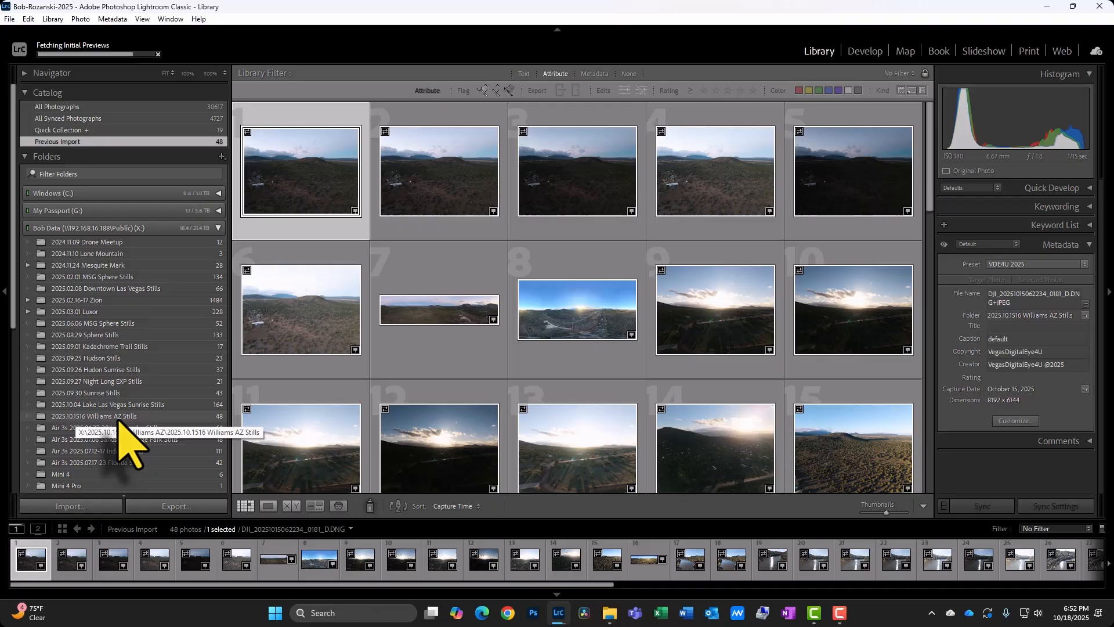
# Open the 2025.10.1516 Williams AZ Stills folder in the Folders panel.
pyautogui.click(119, 424)
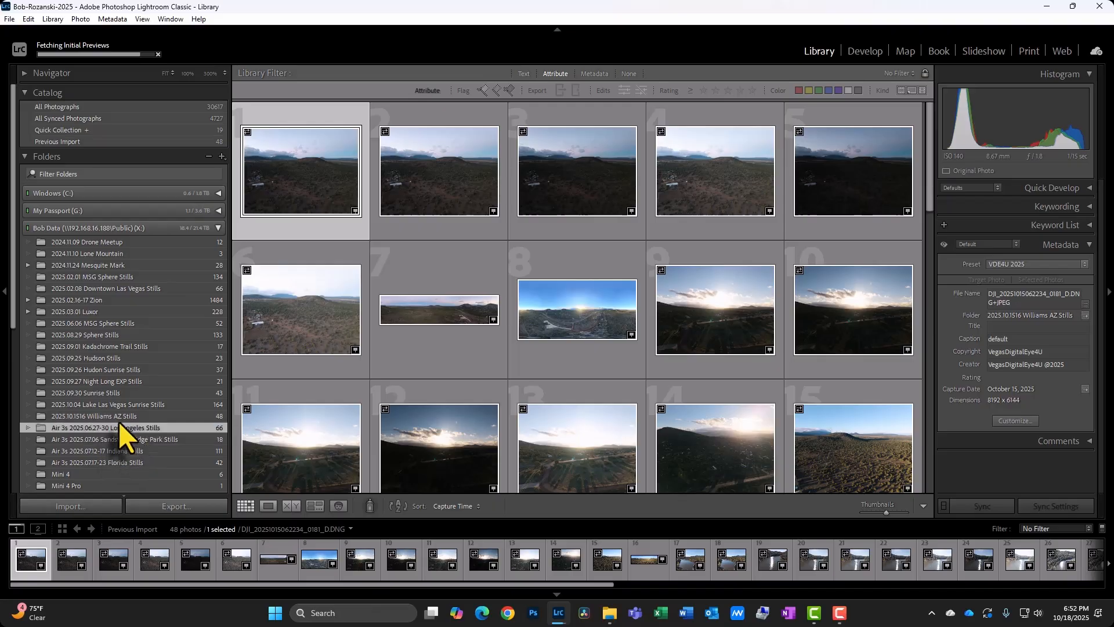
pyautogui.click(119, 415)
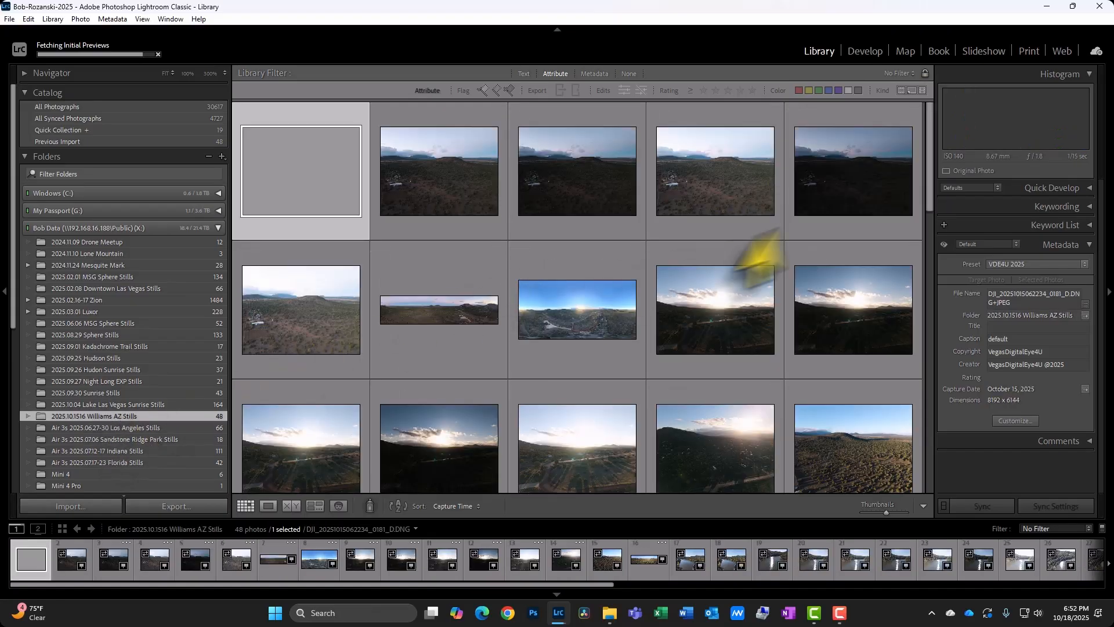
pyautogui.moveTo(932, 168); pyautogui.dragTo(934, 107)
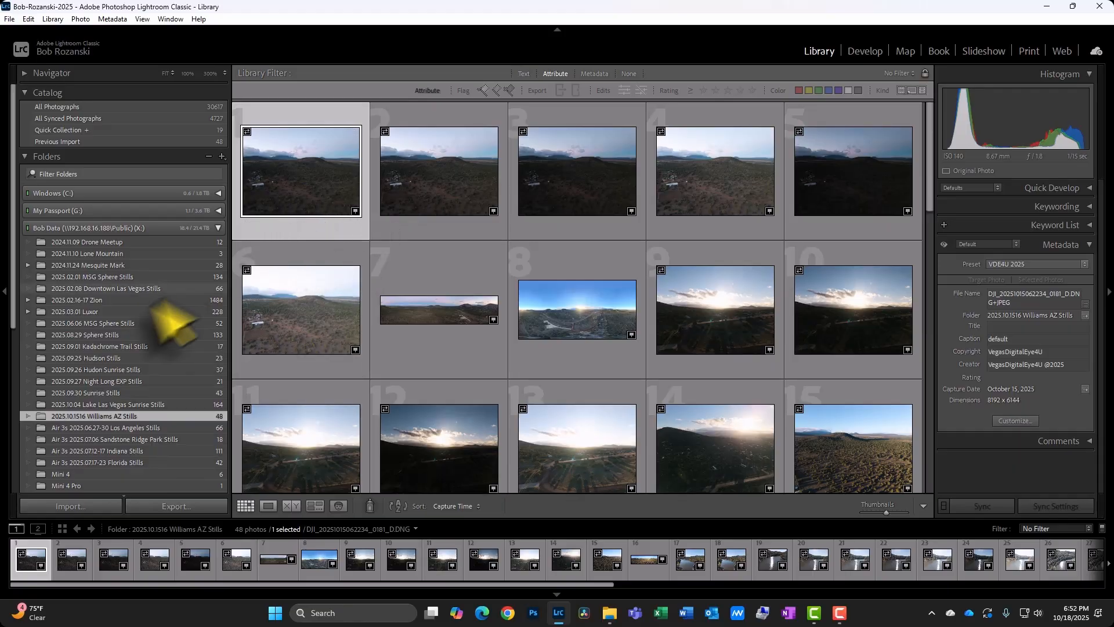
# Expand the Travel collection set in the Collections panel.
pyautogui.scroll(-10, 112, 363)
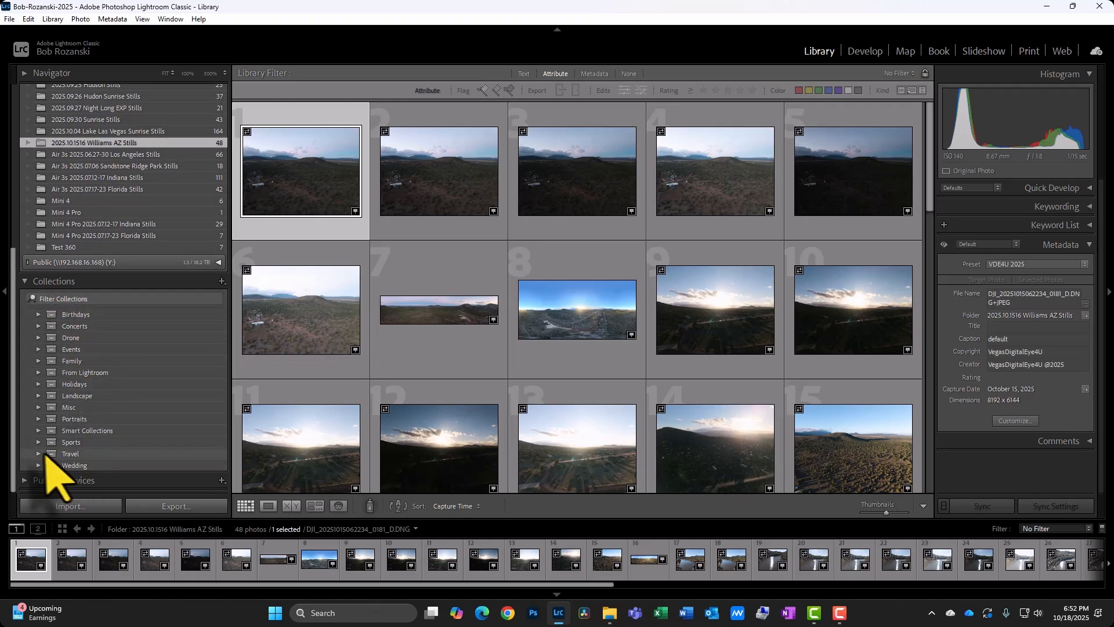
pyautogui.click(38, 454)
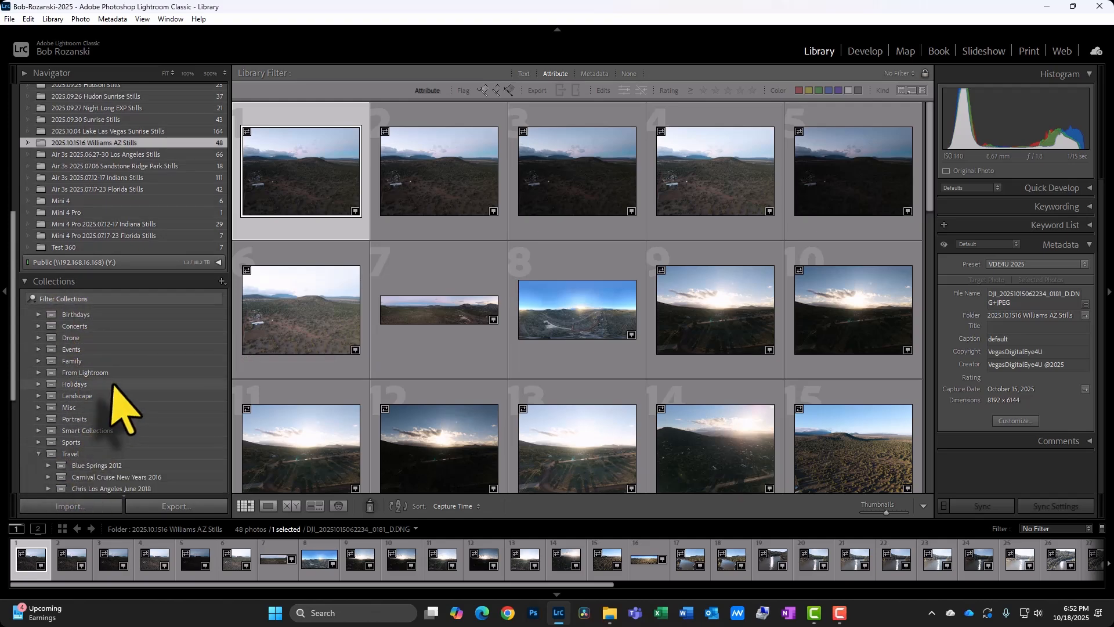
pyautogui.scroll(-3, 119, 398)
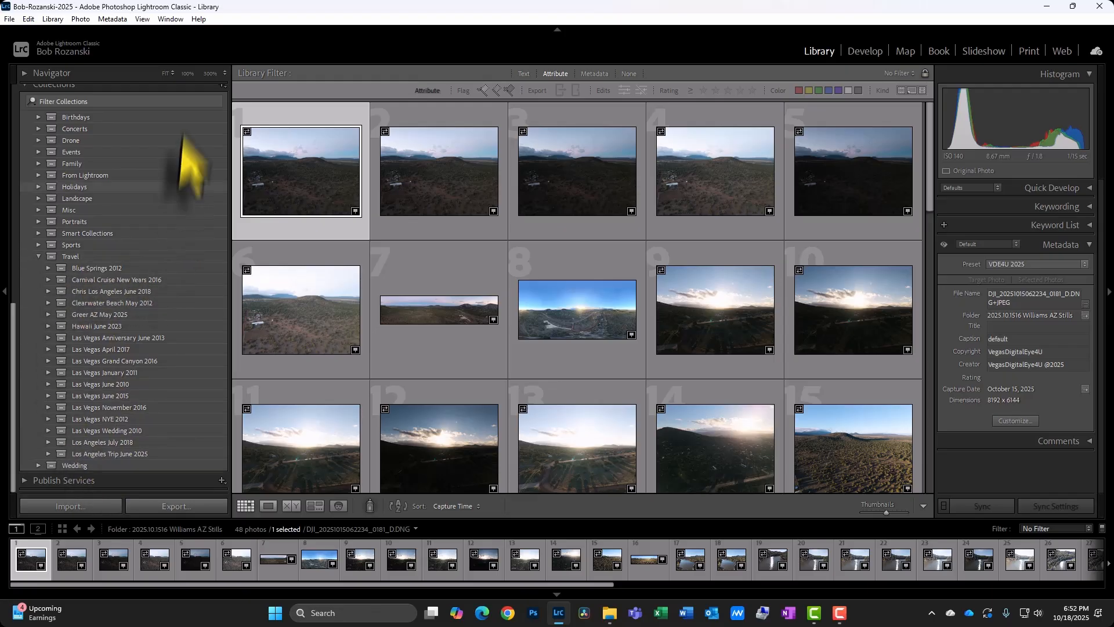
pyautogui.scroll(5, 163, 248)
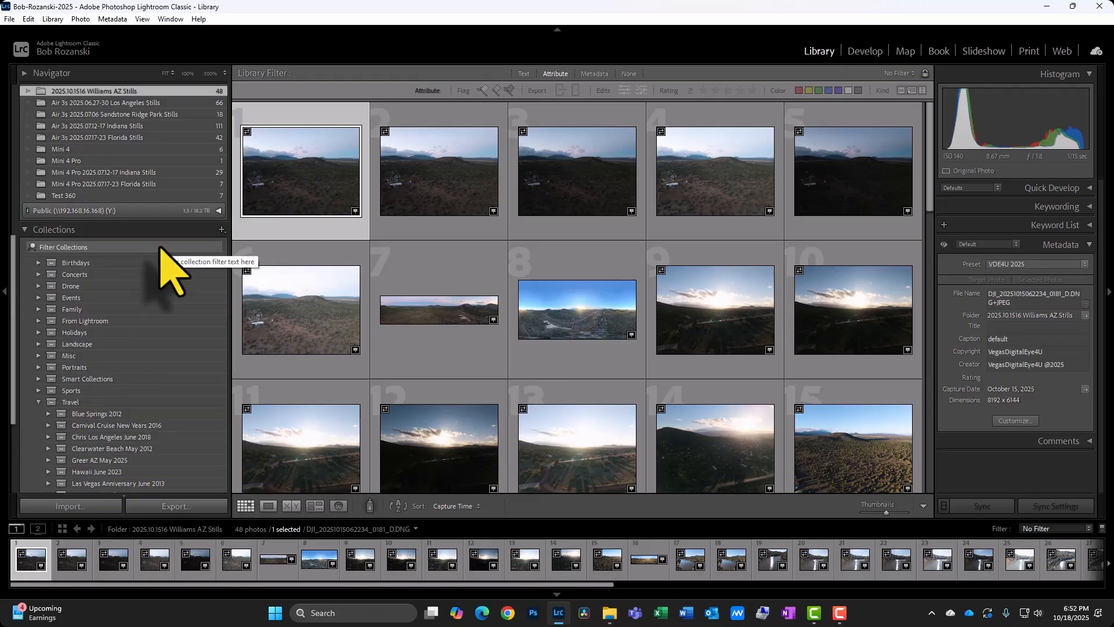
# Create a collection set named Williams AZ October 2025 inside the Travel collection set.
pyautogui.click(221, 230)
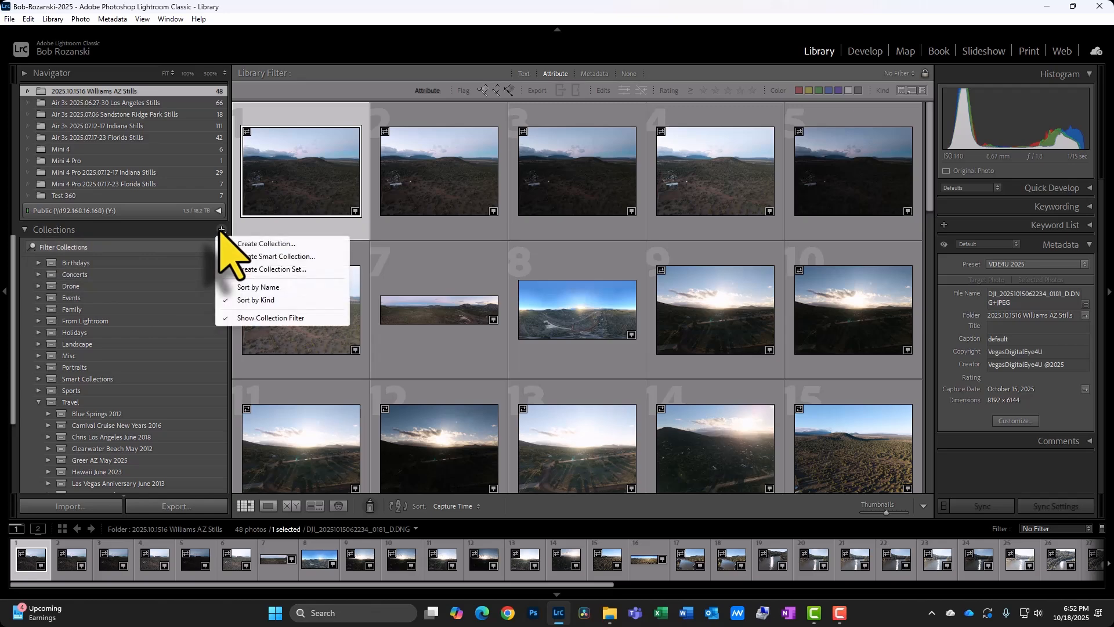
pyautogui.click(284, 270)
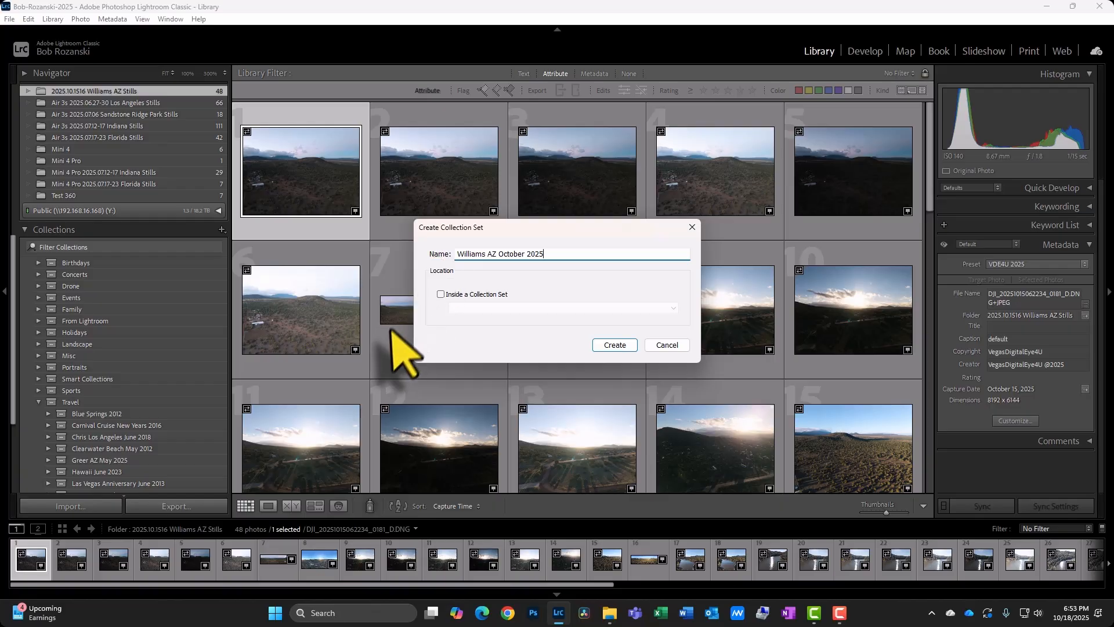
pyautogui.click(441, 294)
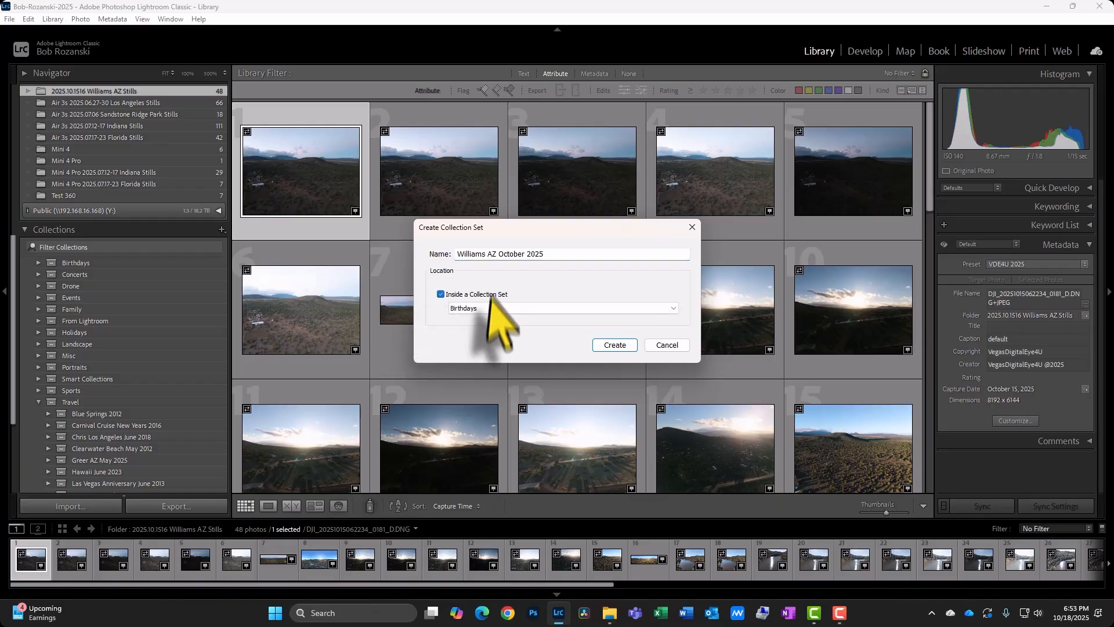
pyautogui.click(672, 308)
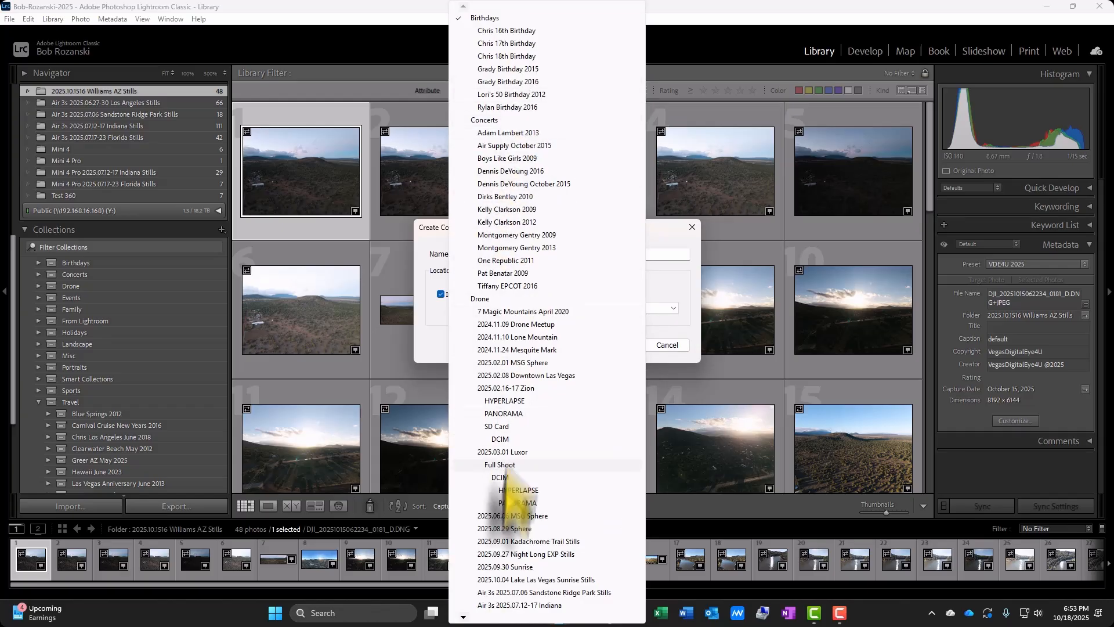
pyautogui.moveTo(462, 614)
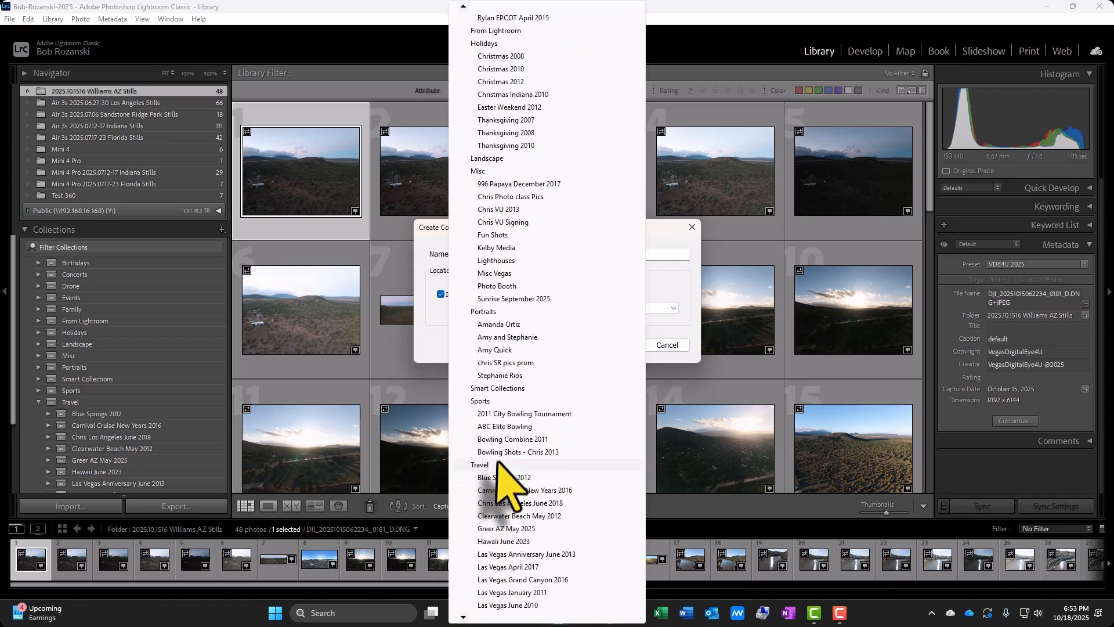
pyautogui.click(487, 464)
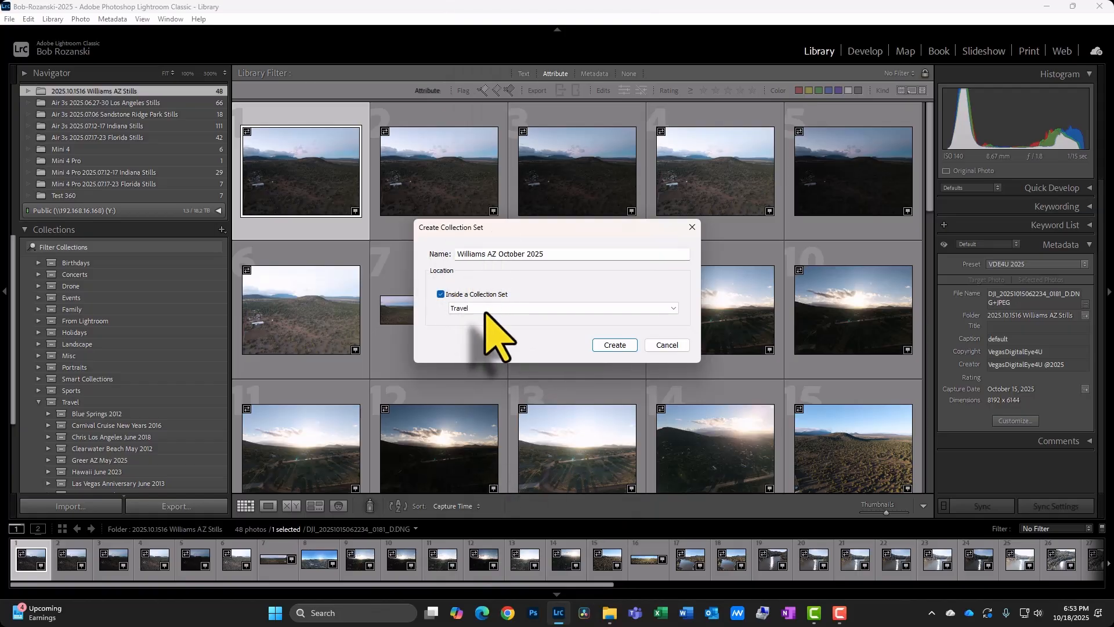
pyautogui.click(616, 345)
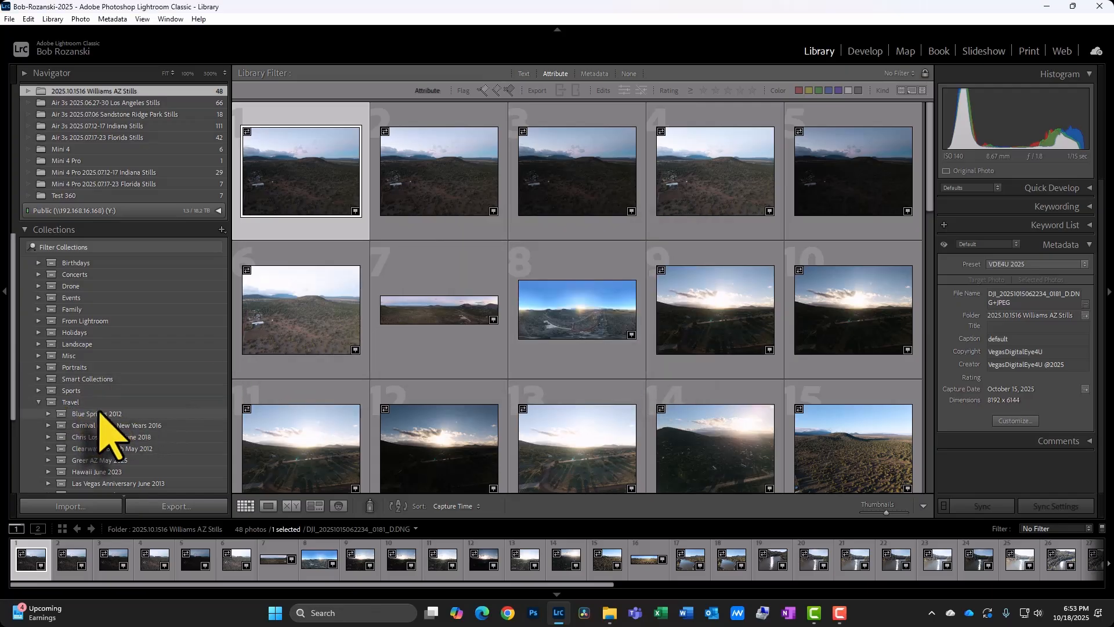
# Select all photos in the 2025.10.1516 Williams AZ Stills folder.
pyautogui.scroll(-5, 84, 414)
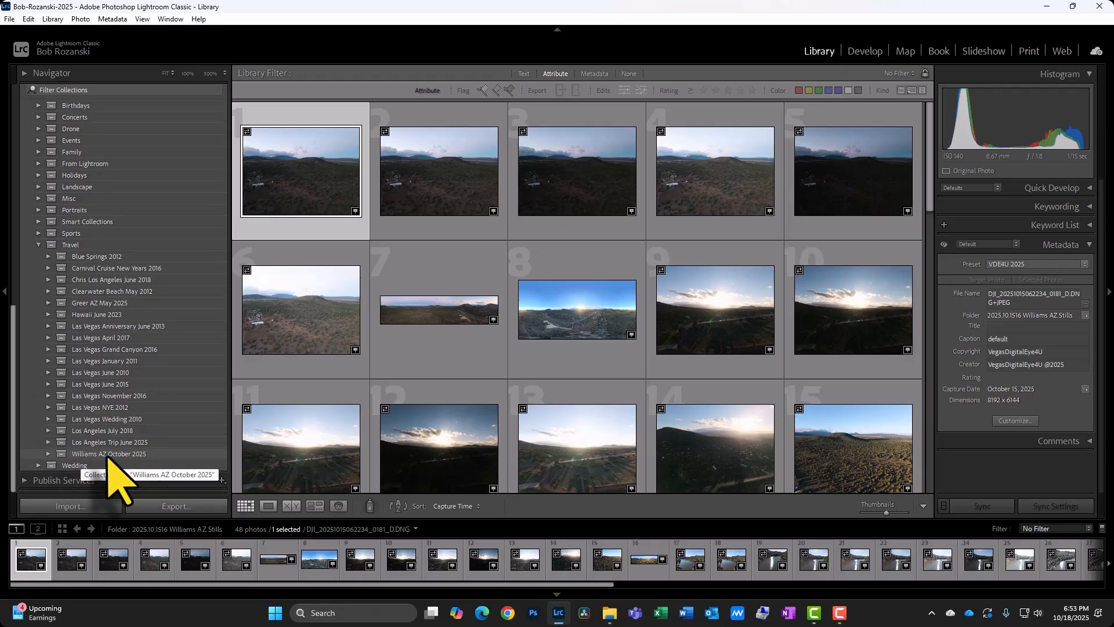
pyautogui.scroll(5, 160, 418)
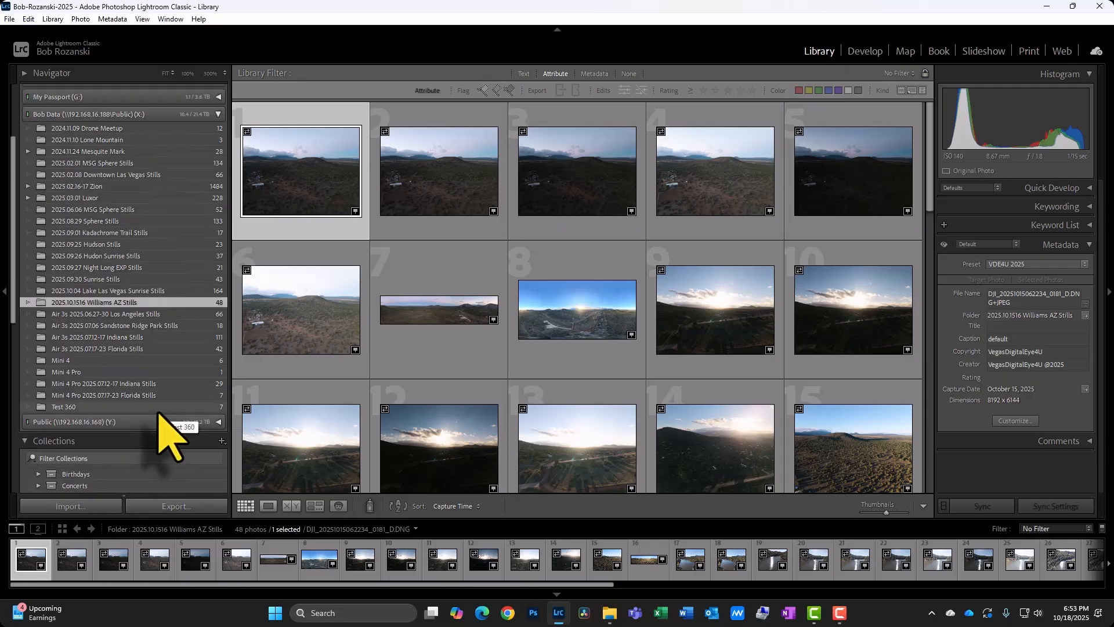
pyautogui.scroll(5, 165, 436)
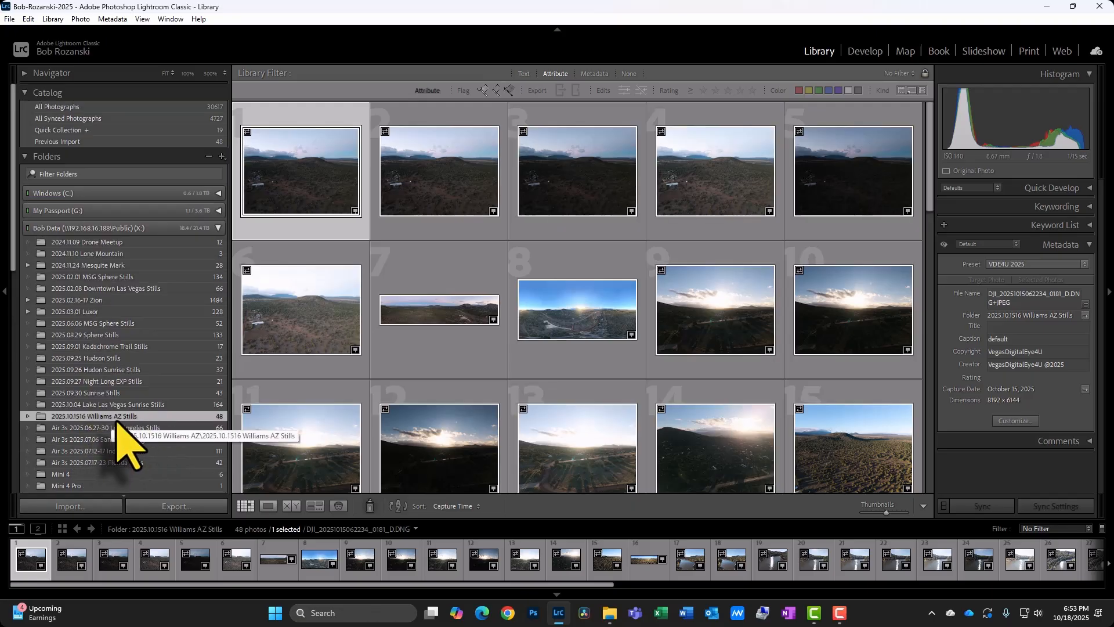
pyautogui.press('Right')
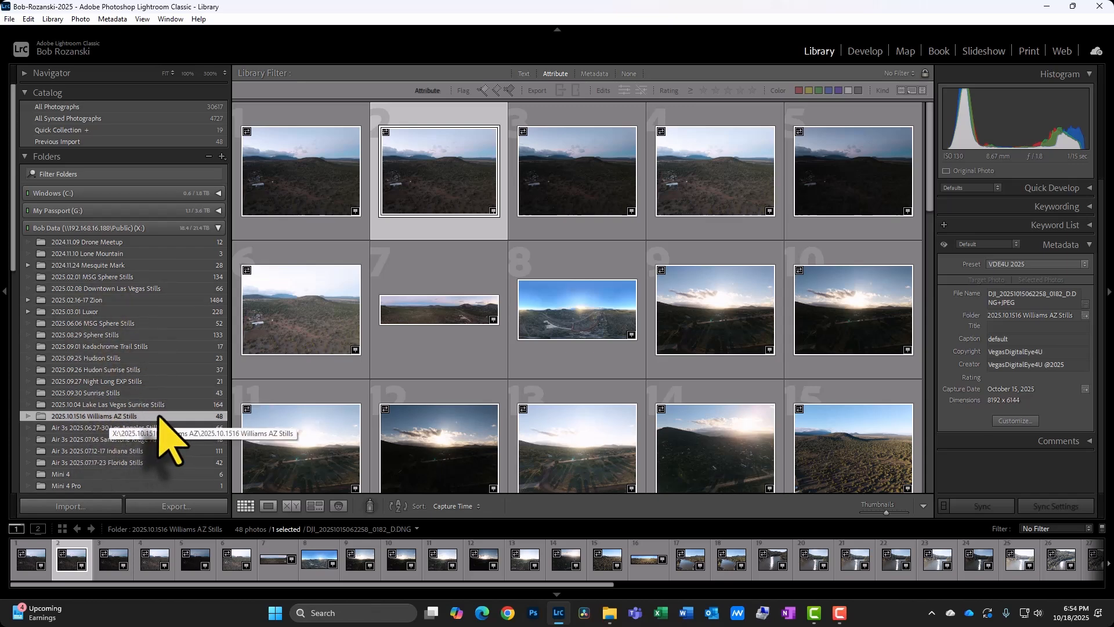
pyautogui.click(295, 192)
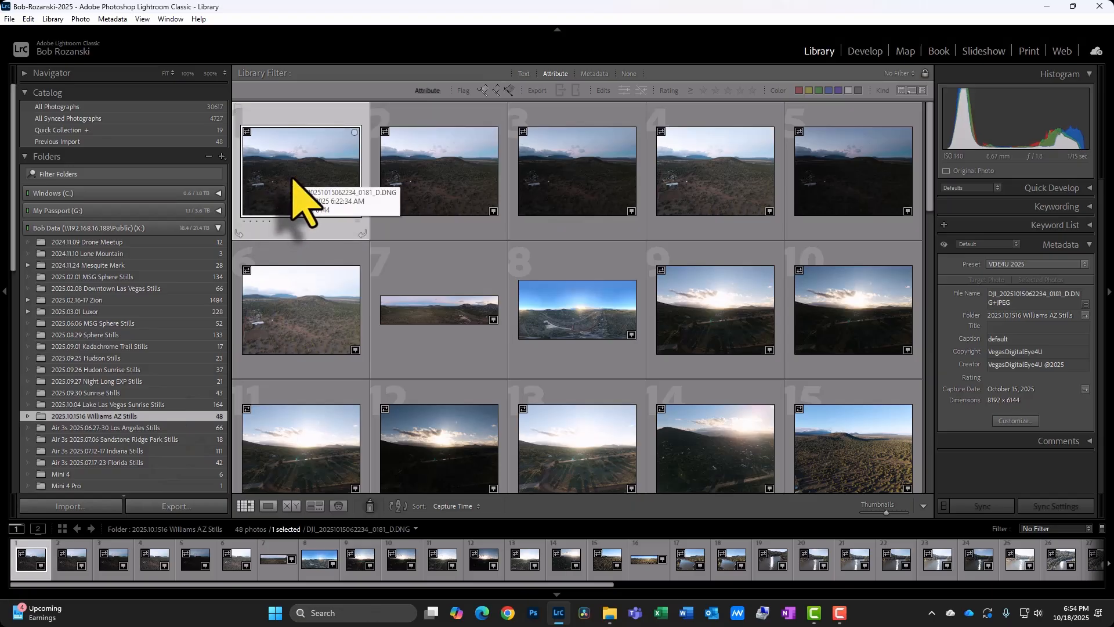
pyautogui.hotkey('ctrl', 'a')
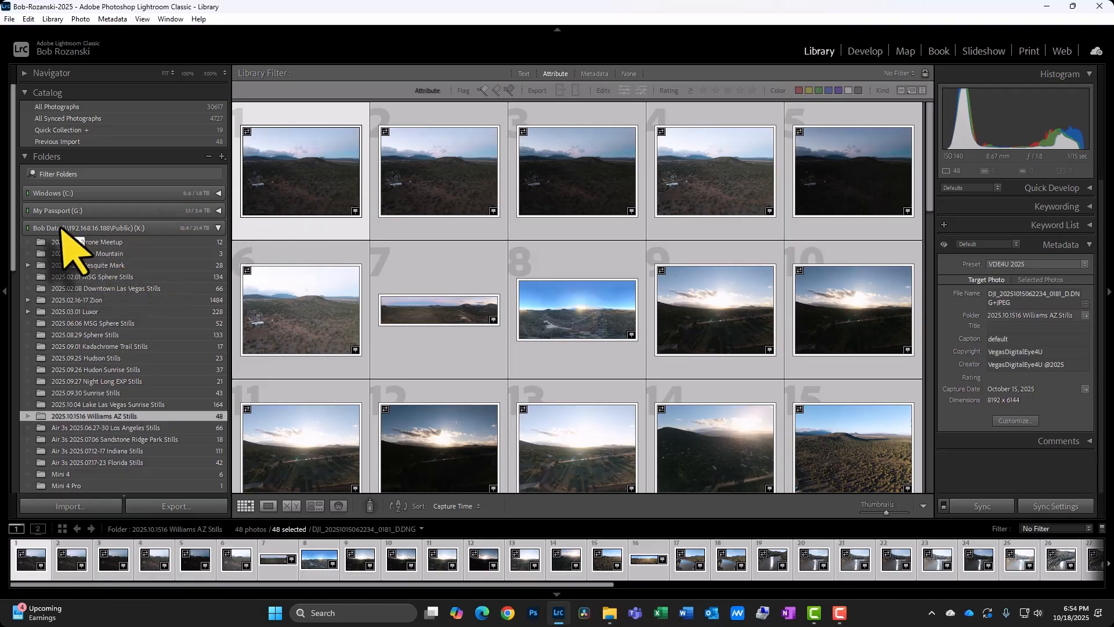
# Create a collection named Full Shoot from the Williams AZ Stills folder, placed inside the Williams AZ October 2025 collection set.
pyautogui.scroll(-3, 157, 447)
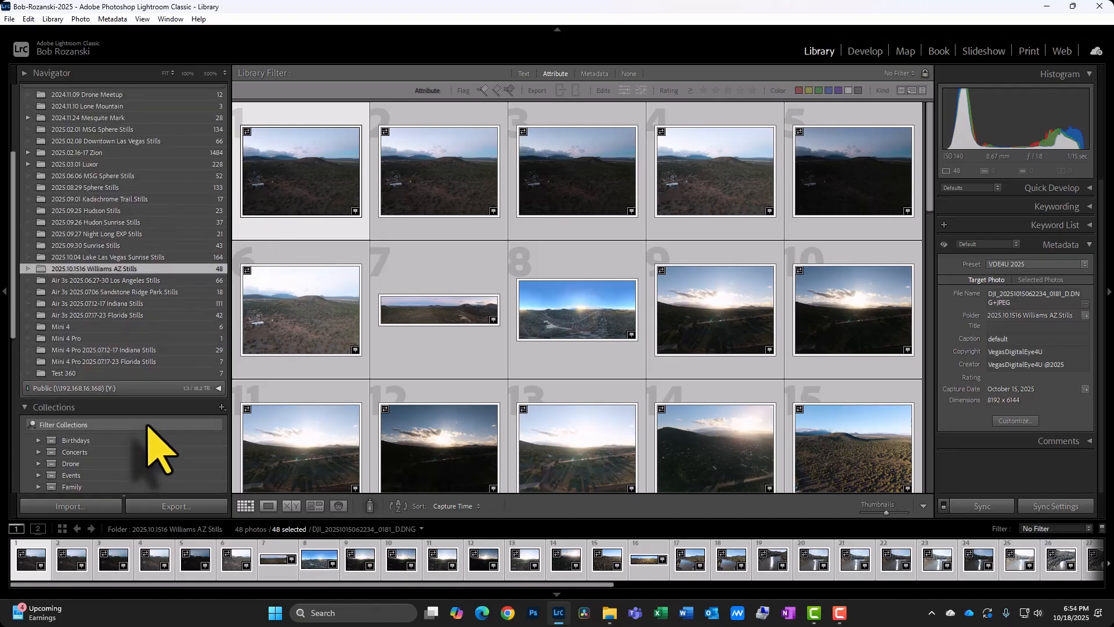
pyautogui.scroll(-2, 165, 419)
pyautogui.scroll(2, 164, 419)
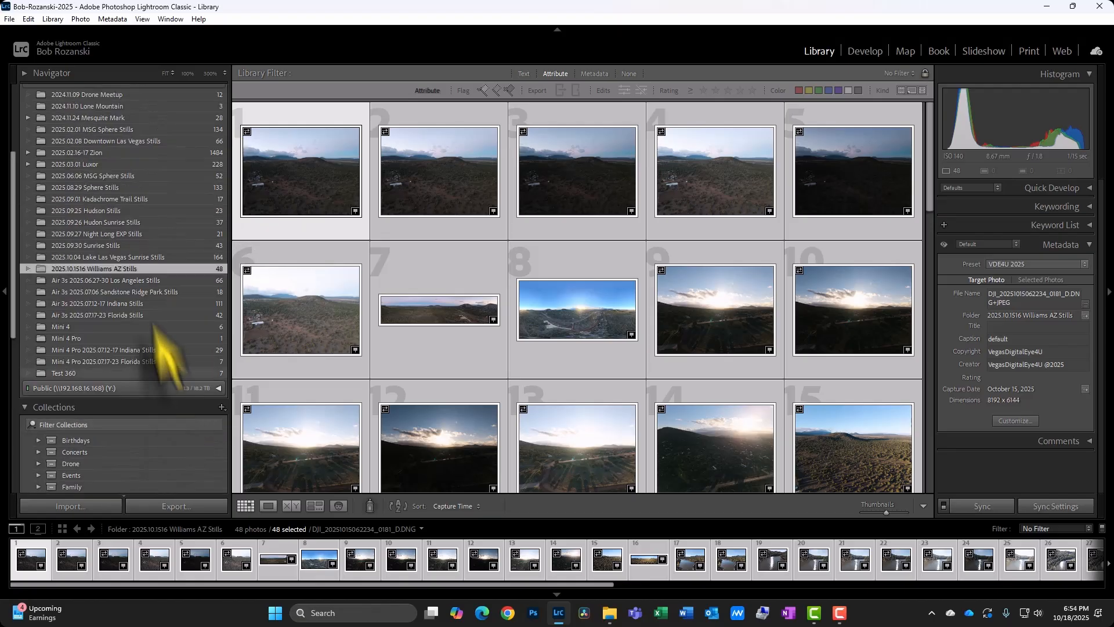
pyautogui.rightClick(167, 270)
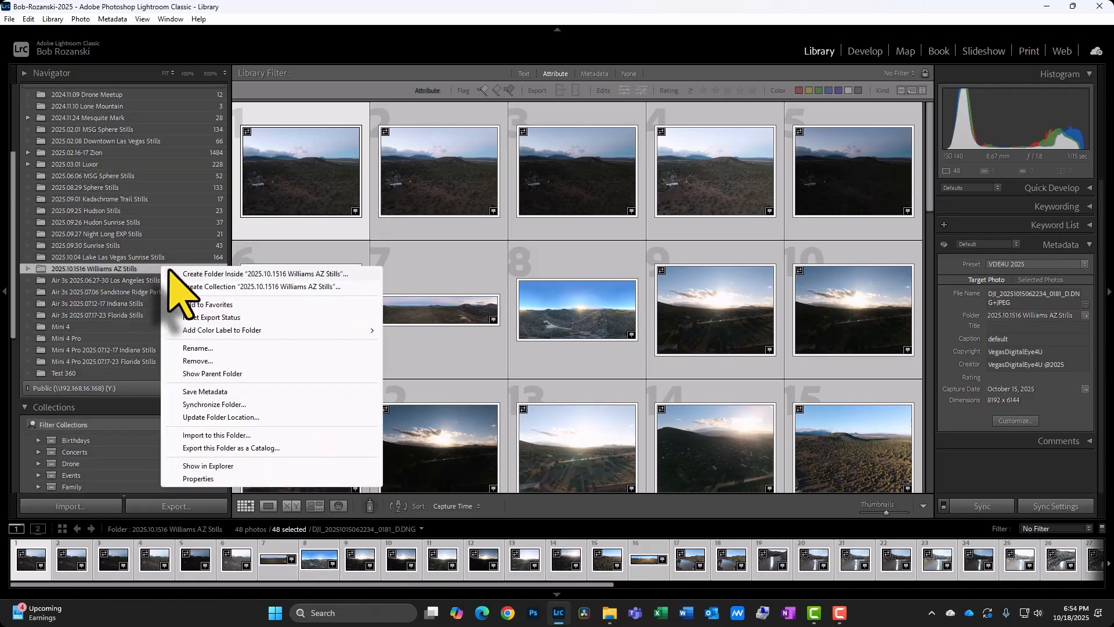
pyautogui.click(246, 286)
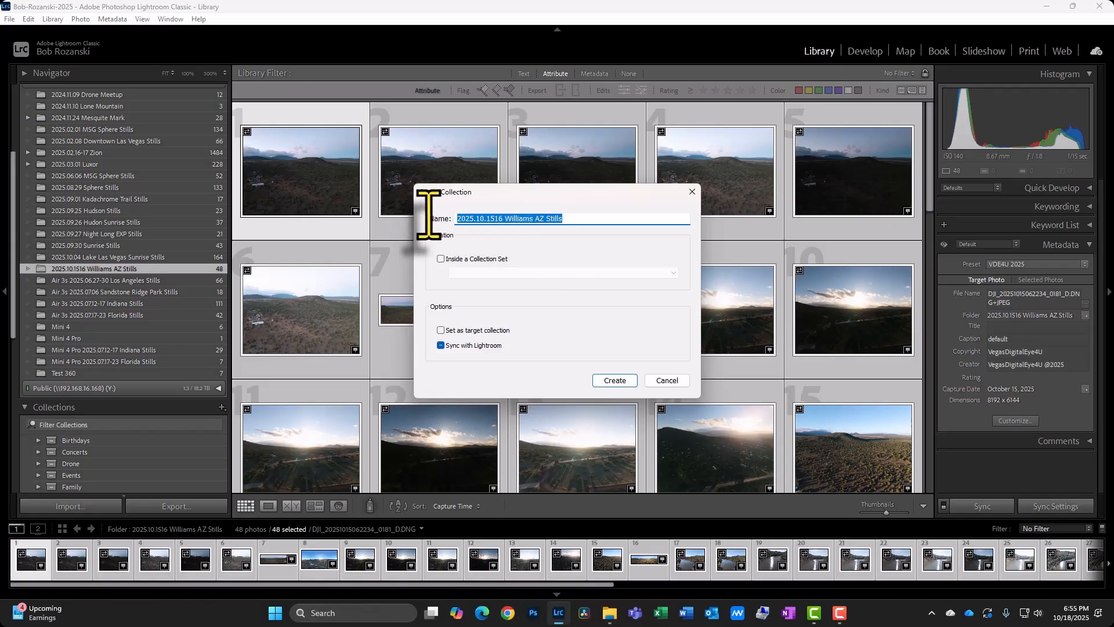
pyautogui.write('Full Shoot')
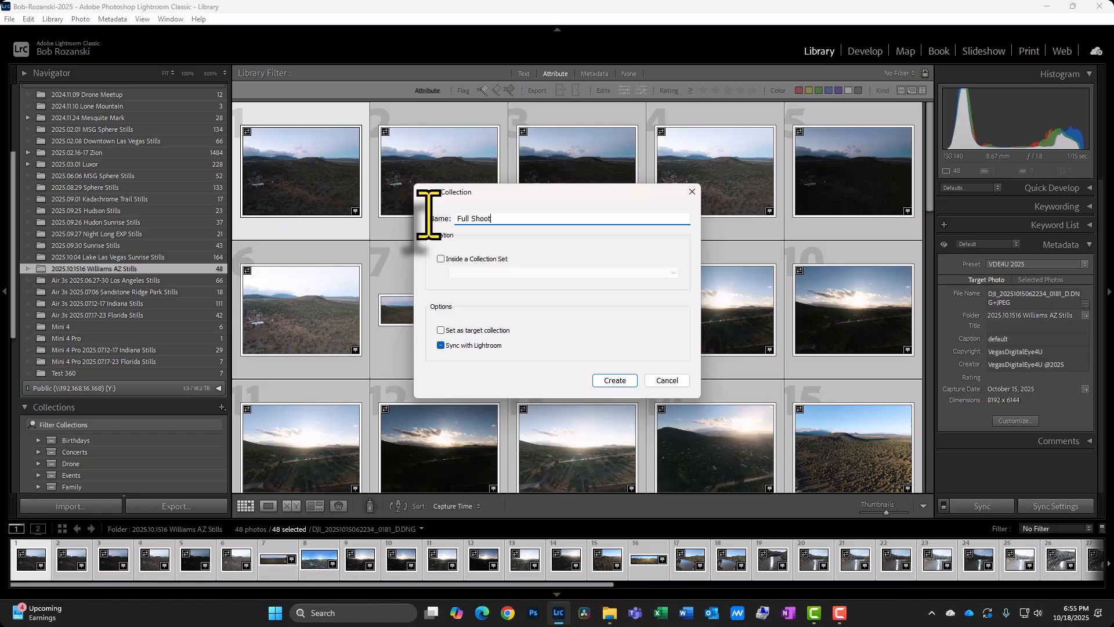
pyautogui.click(440, 259)
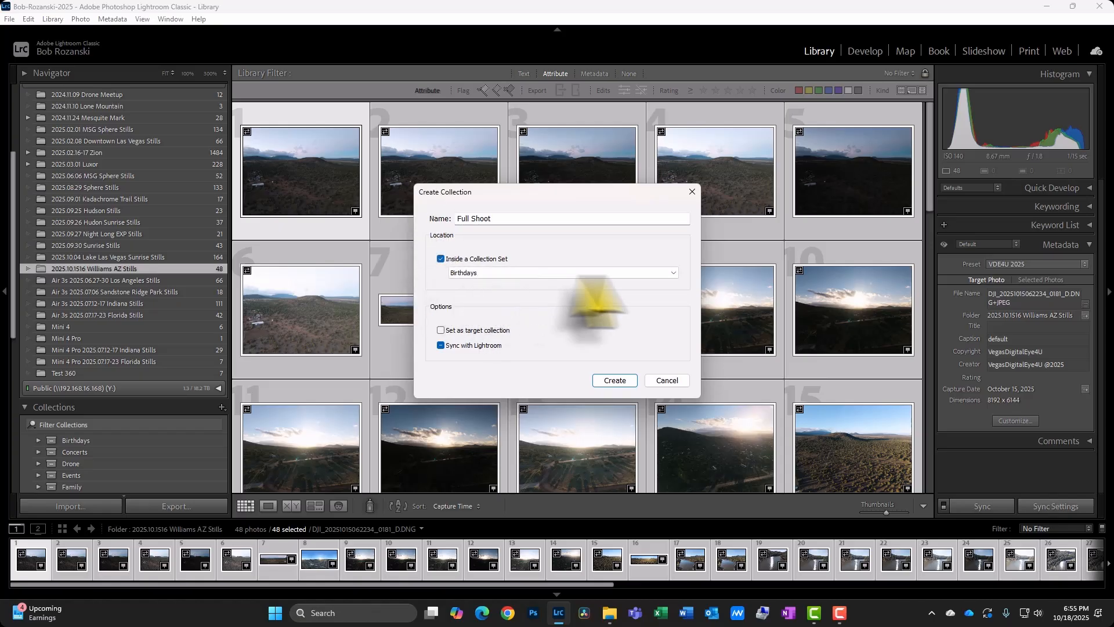
pyautogui.click(673, 272)
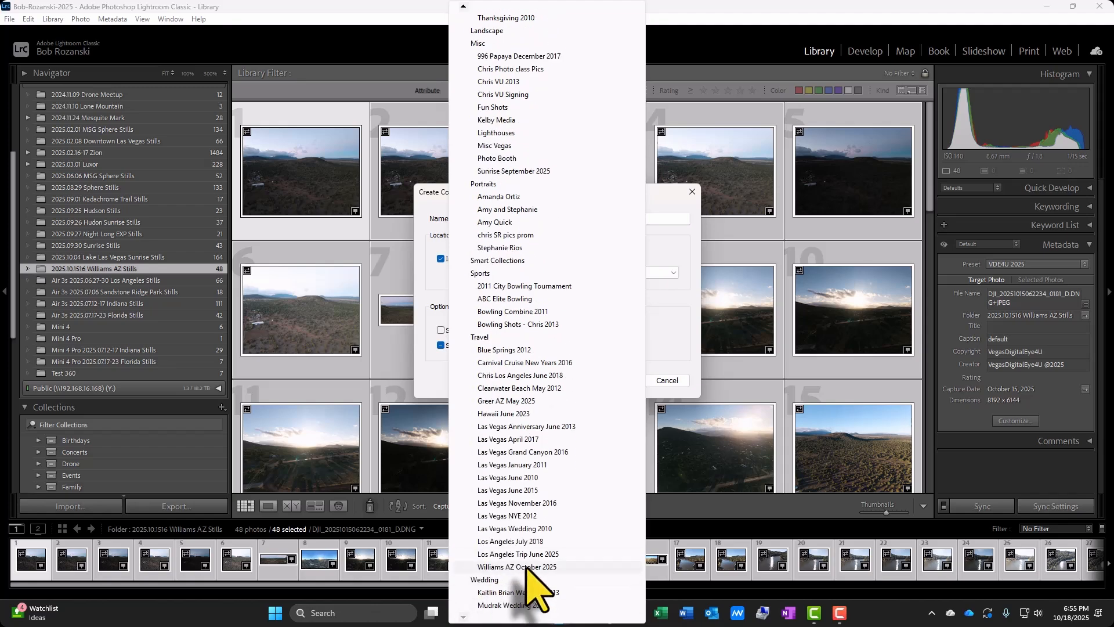
pyautogui.click(515, 567)
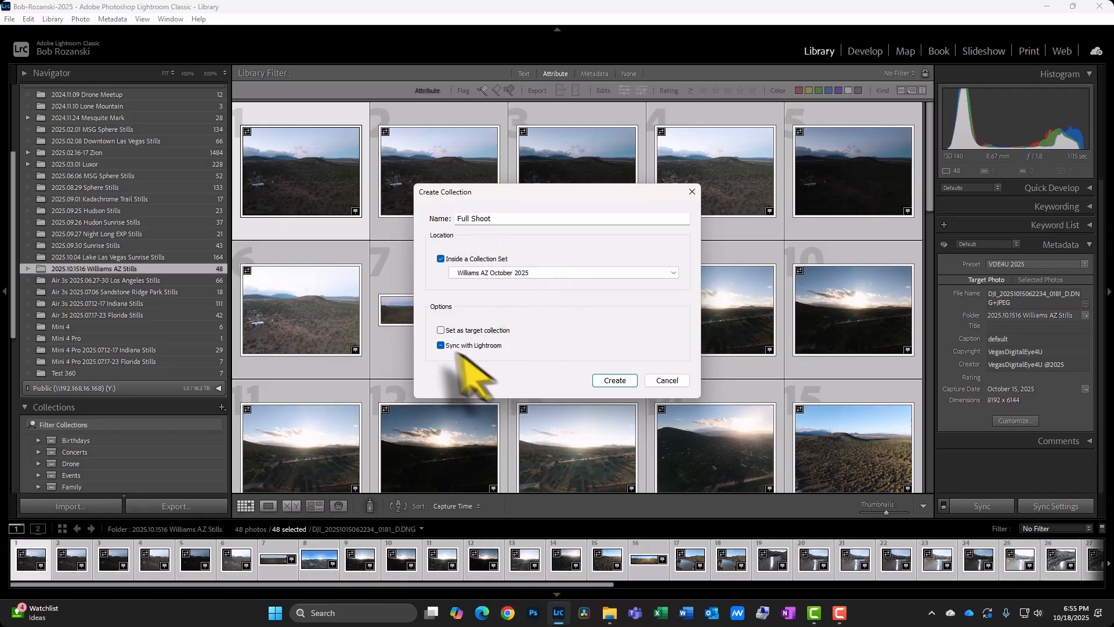
pyautogui.click(615, 381)
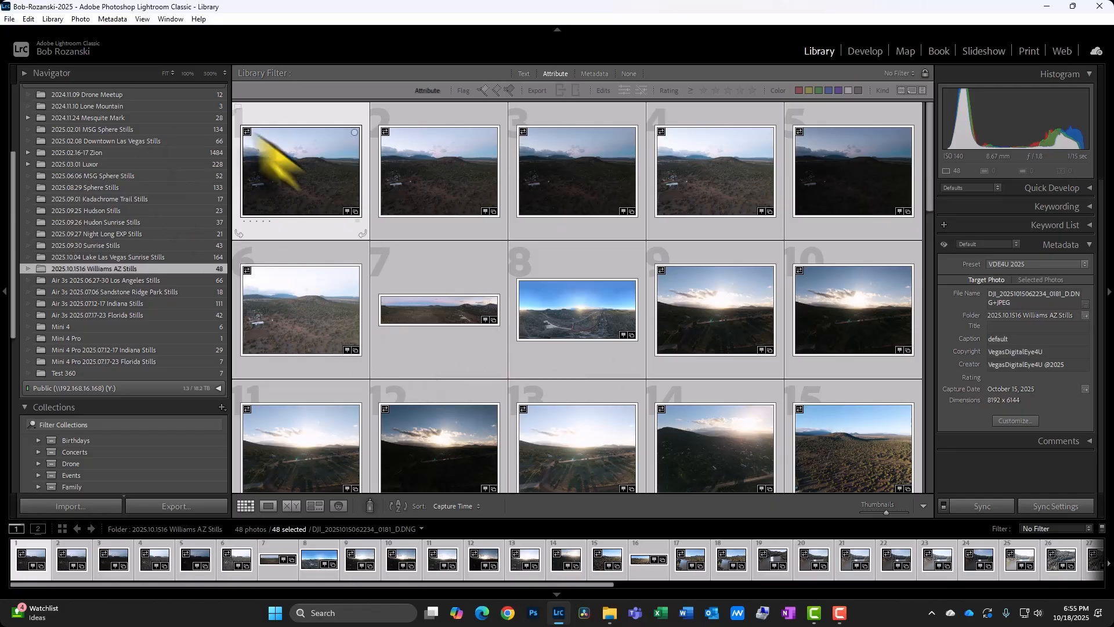
# Collapse the Bob Data drive in the Folders panel and locate the Williams AZ October 2025 collection set.
pyautogui.scroll(3, 163, 323)
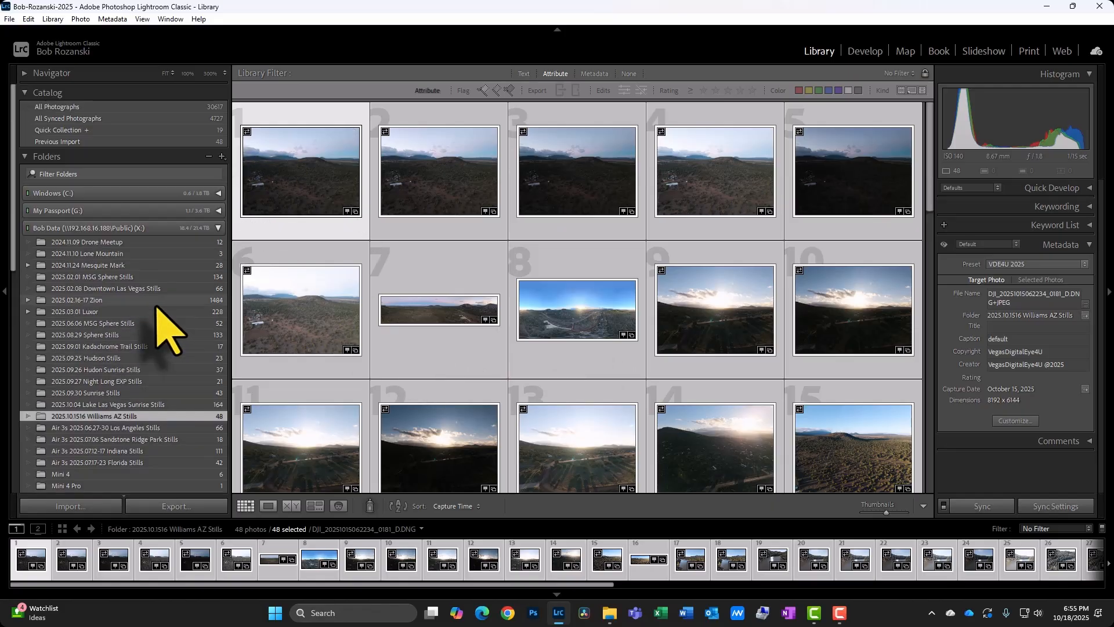
pyautogui.click(218, 228)
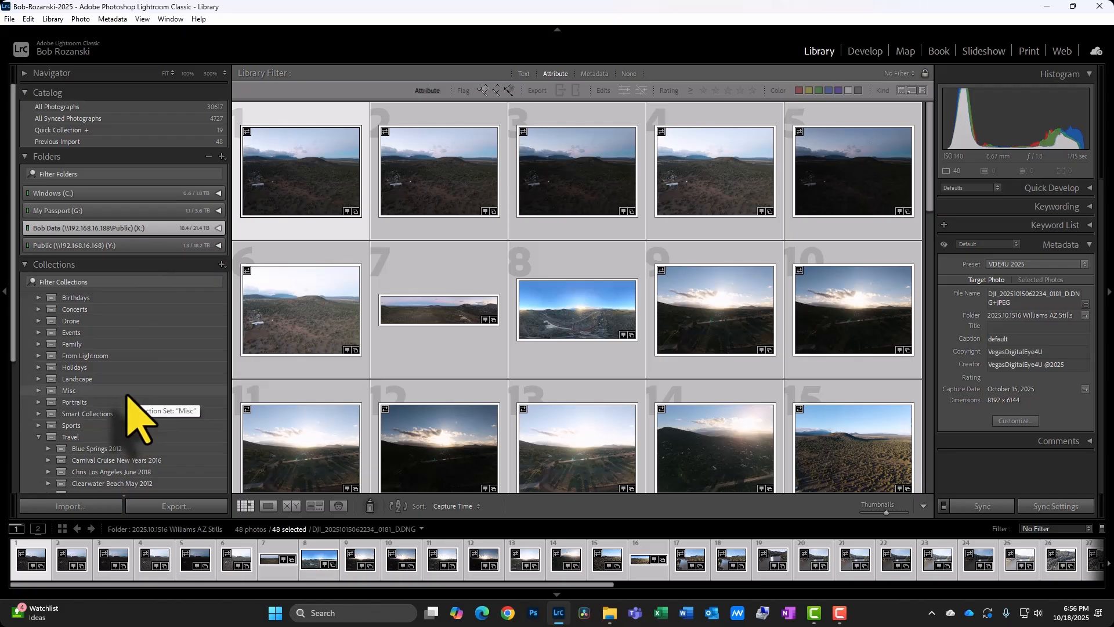
pyautogui.scroll(-3, 129, 411)
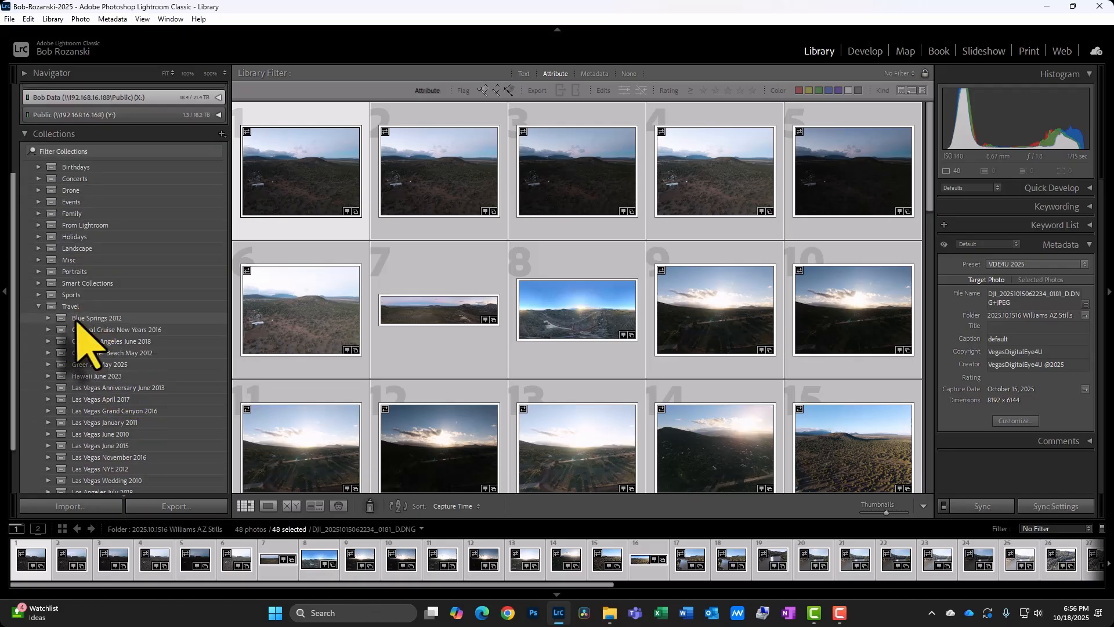
pyautogui.scroll(-2, 96, 371)
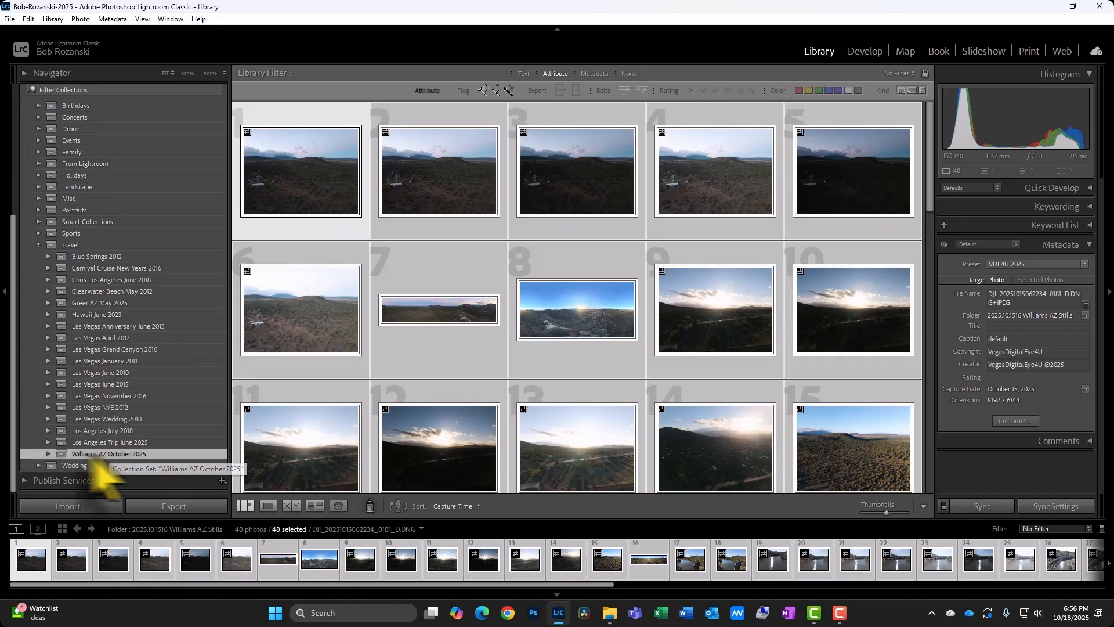
# Expand the Williams AZ October 2025 collection set, open its Full Shoot collection and browse the thumbnails.
pyautogui.click(51, 453)
pyautogui.click(47, 454)
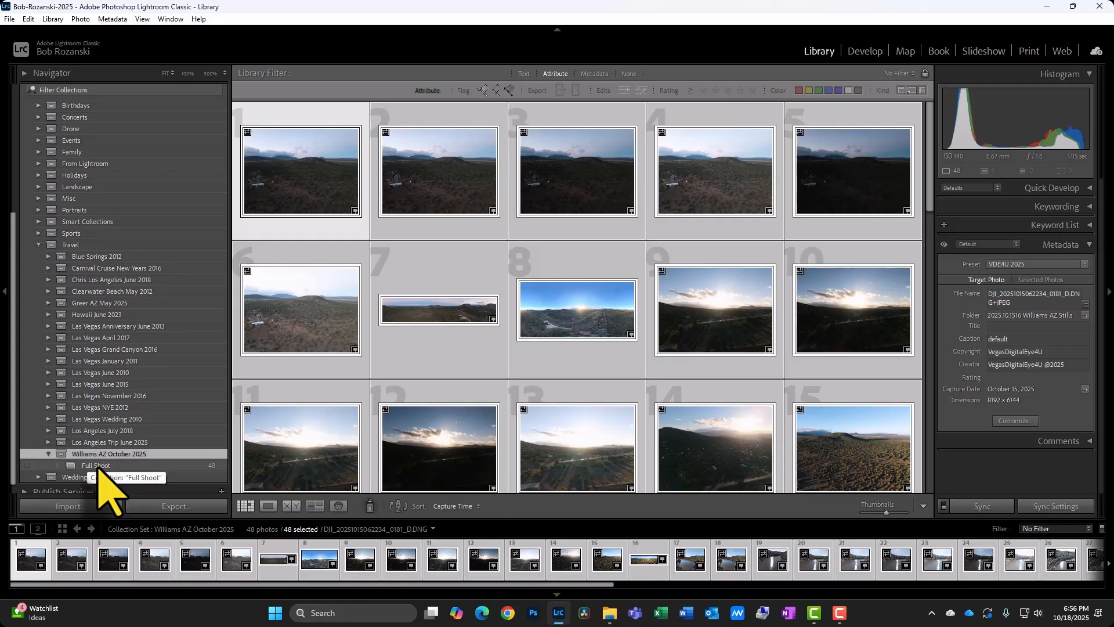
pyautogui.click(132, 466)
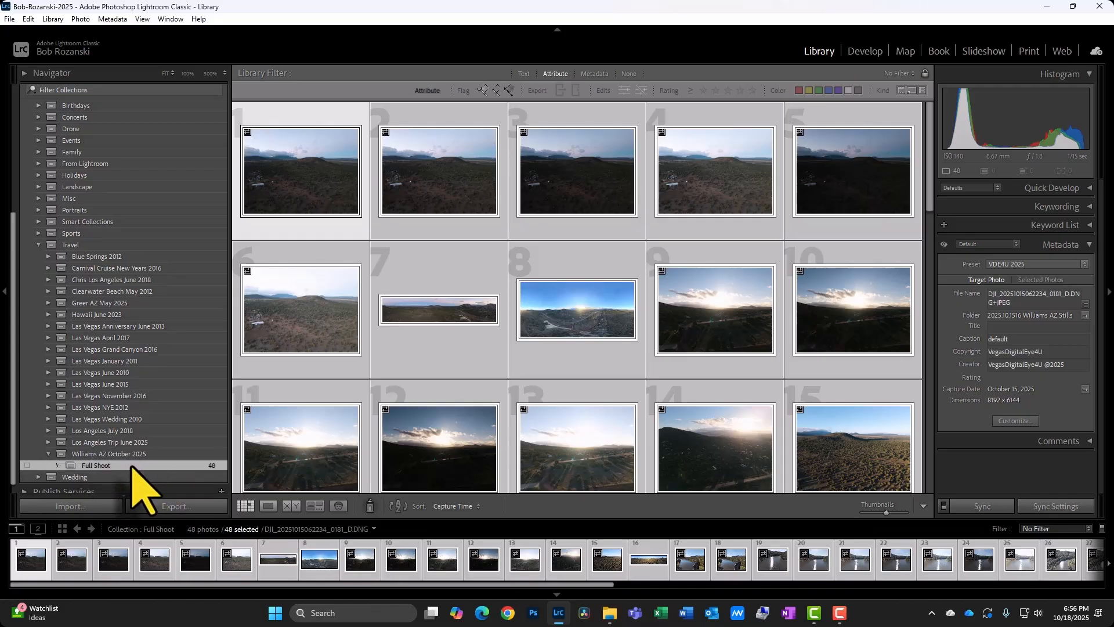
pyautogui.scroll(-6, 554, 296)
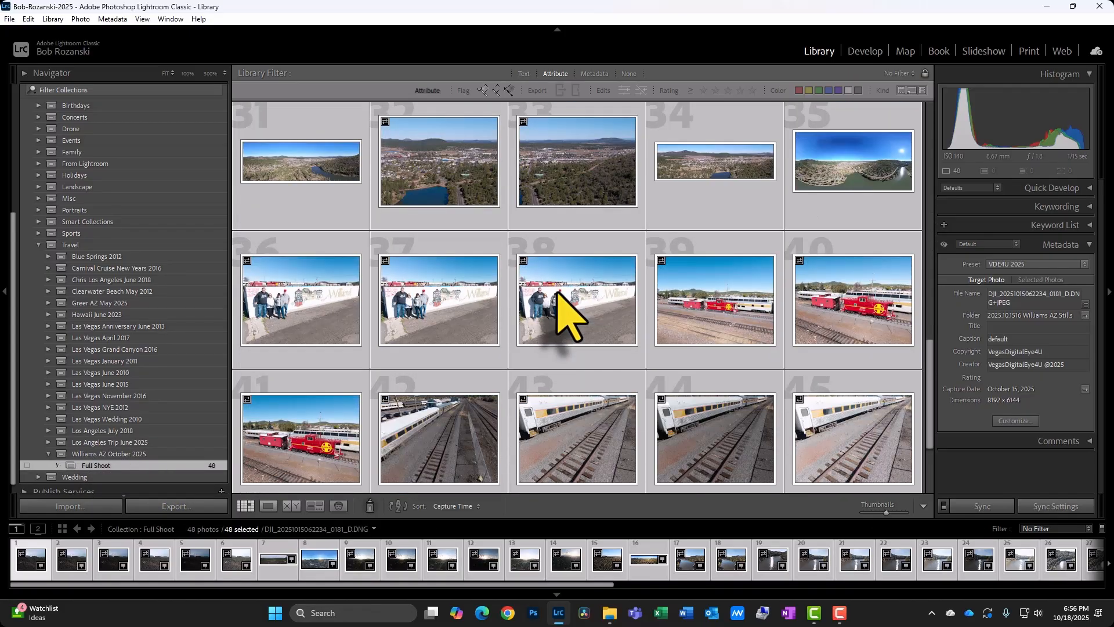
pyautogui.scroll(-2, 557, 293)
pyautogui.scroll(8, 557, 293)
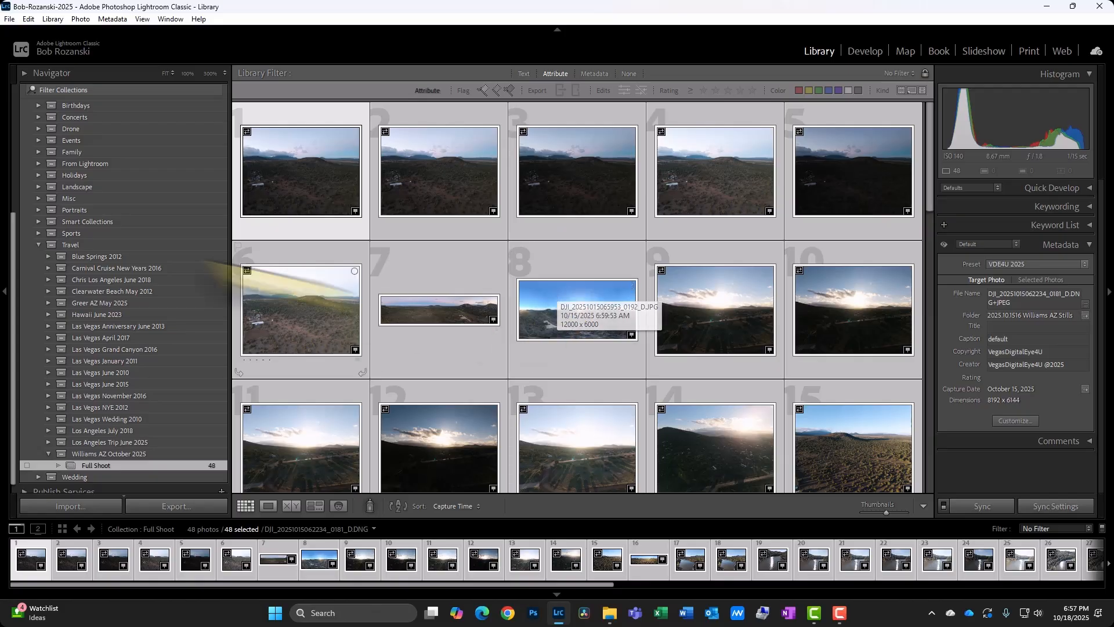
# Open the first photo in Loupe view and step through the shots, flagging the wide panorama and the 360° panorama as picks.
pyautogui.doubleClick(298, 187)
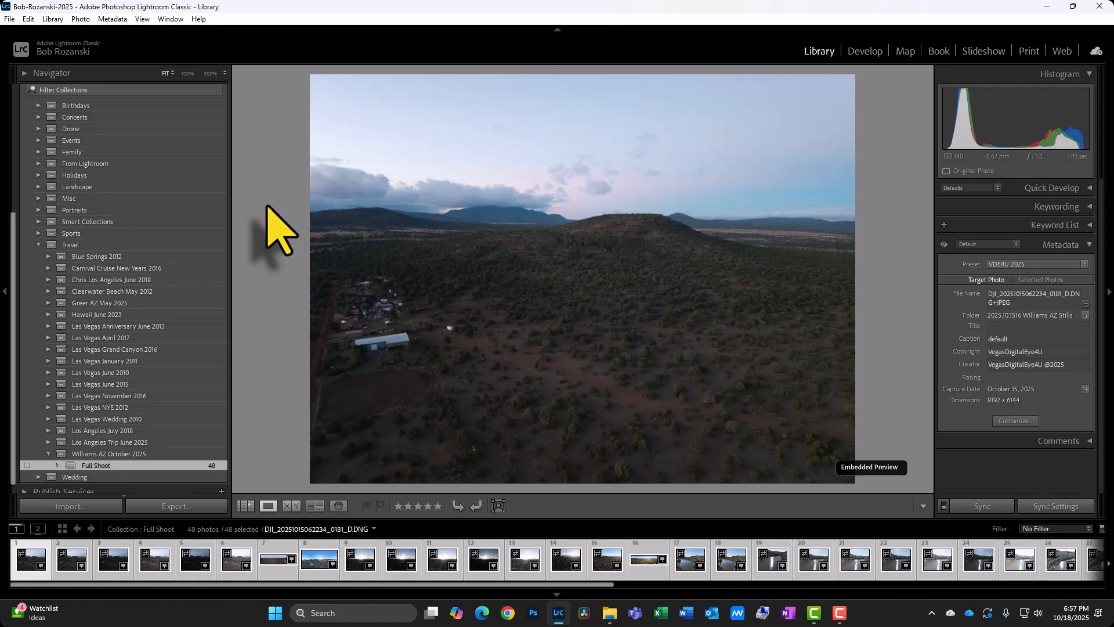
pyautogui.press('Right')
pyautogui.press('Right')
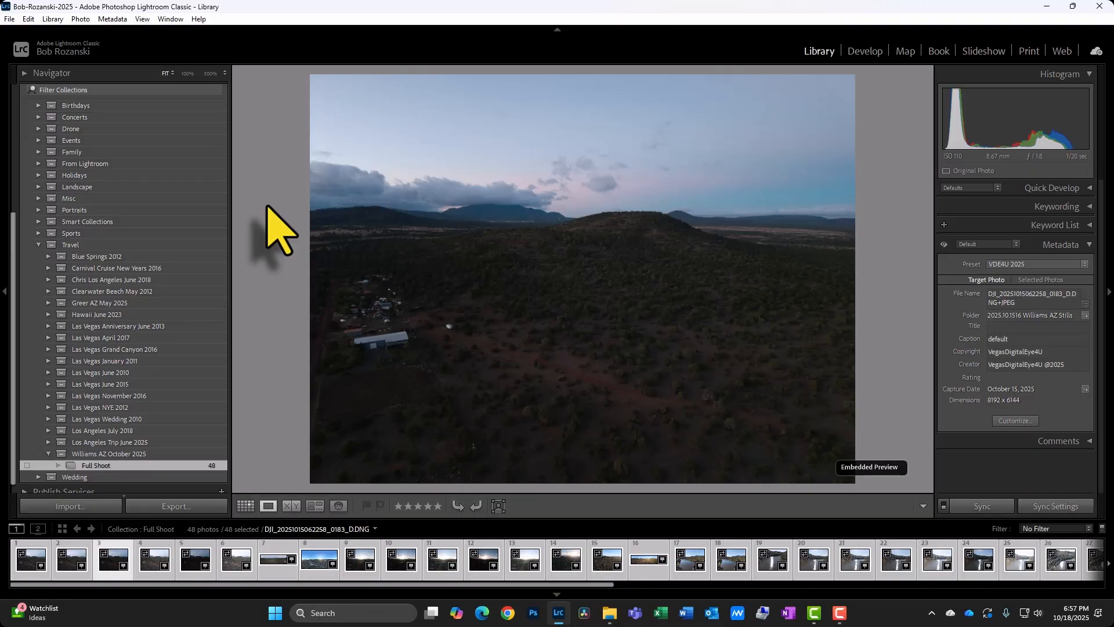
pyautogui.press('Right')
pyautogui.press('Right')
pyautogui.press('Right')
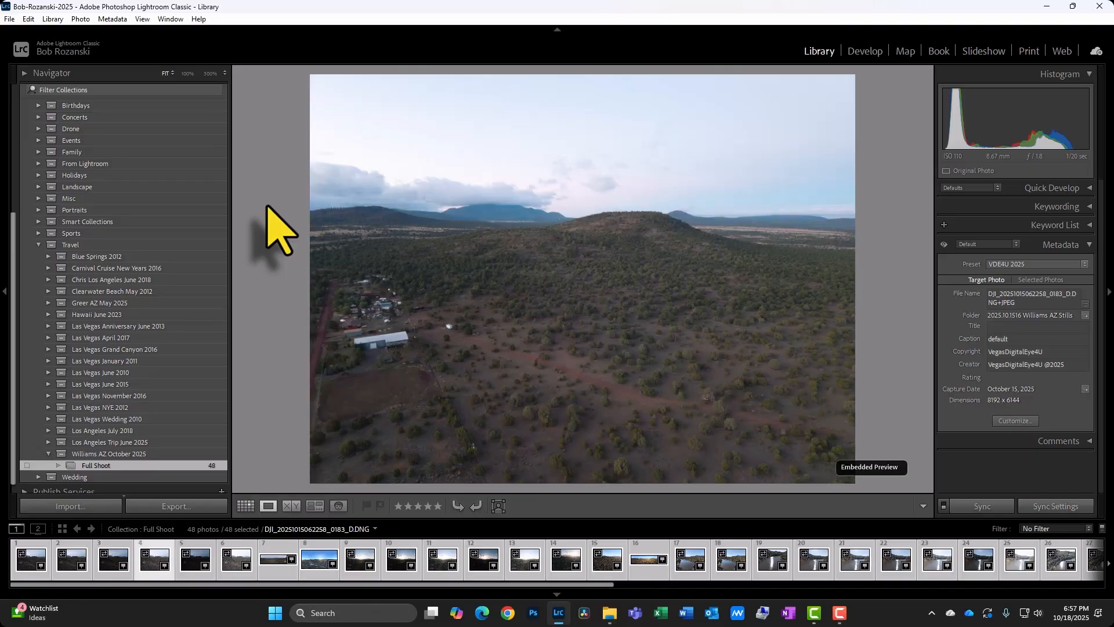
pyautogui.press('Right')
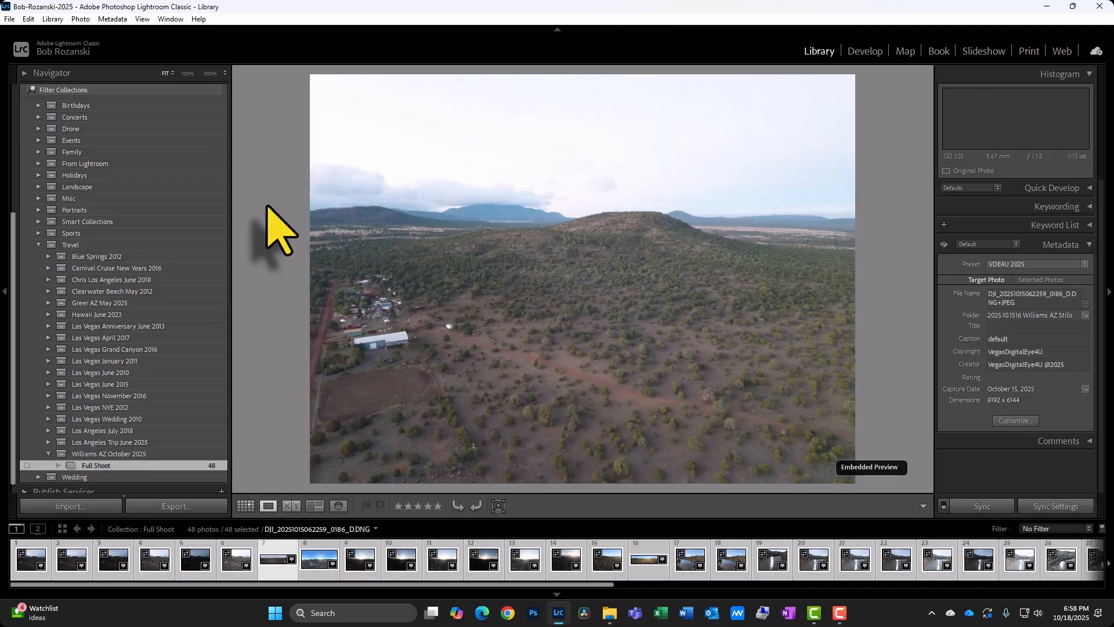
pyautogui.press('p')
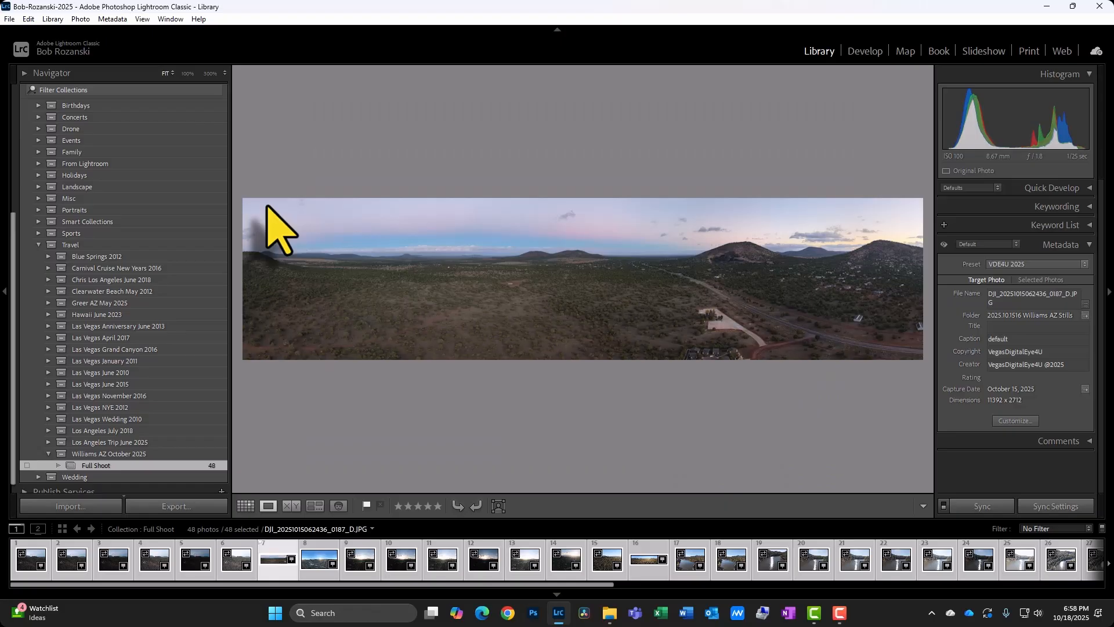
pyautogui.press('Right')
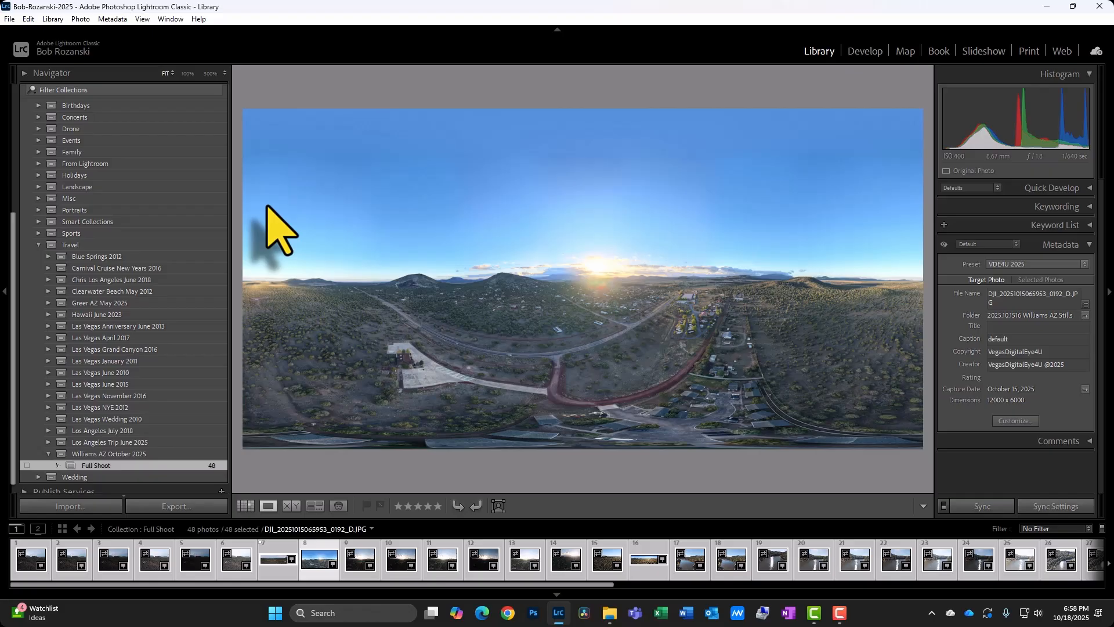
pyautogui.press('p')
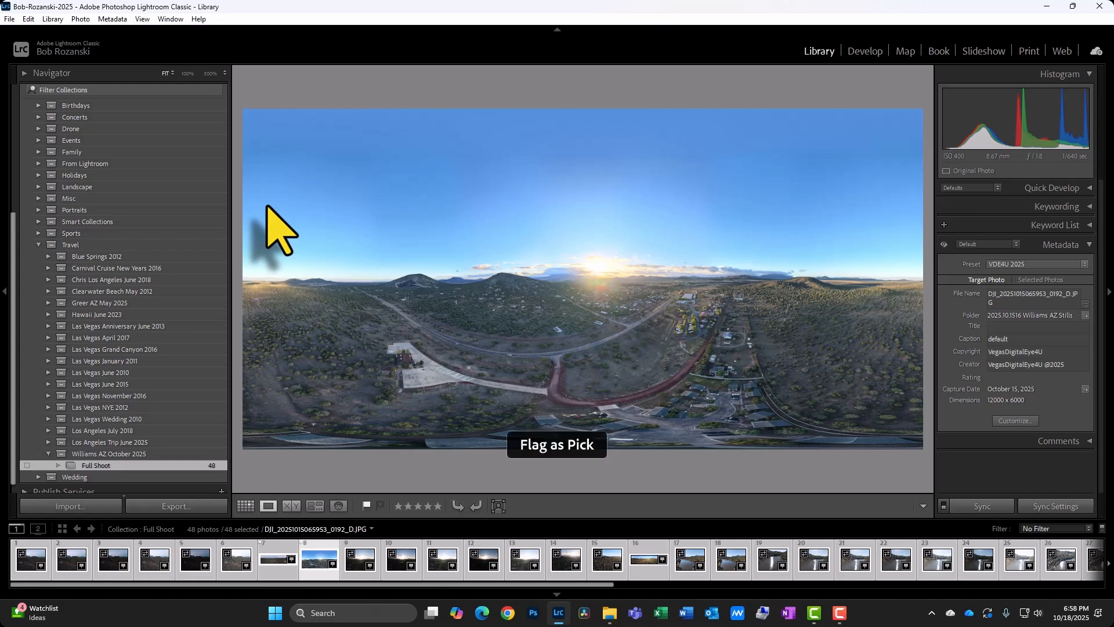
# Step forward through the sunset and lake aerials and flag the lake shot with the sun reflection as a pick.
pyautogui.press('Right')
pyautogui.press('Right')
pyautogui.press('Right')
pyautogui.press('Right')
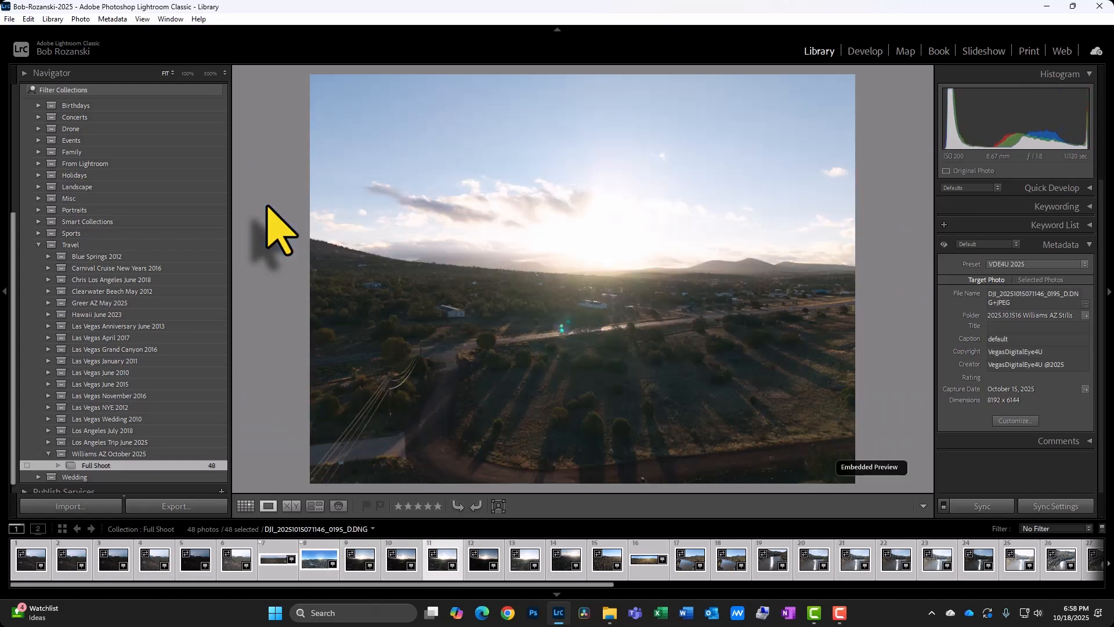
pyautogui.press('Right')
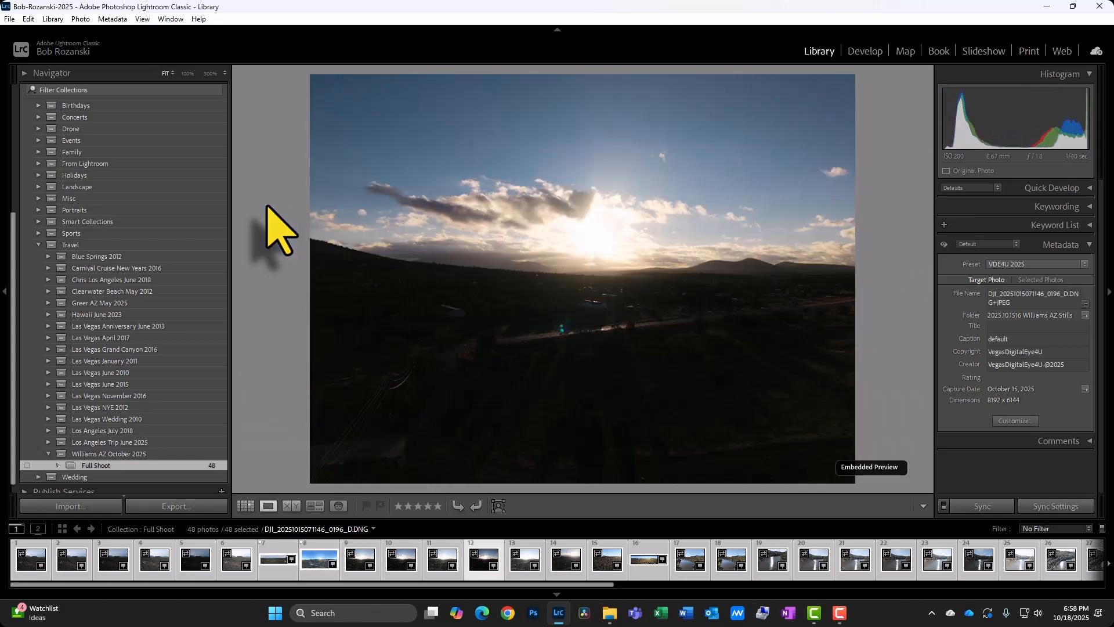
pyautogui.press('Right')
pyautogui.press('Right')
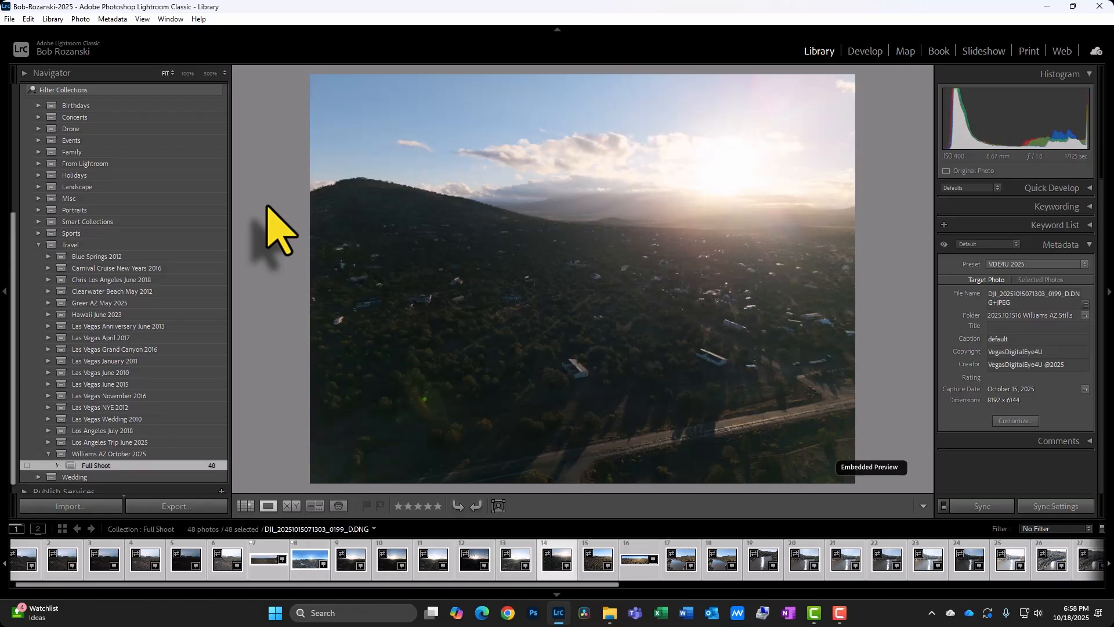
pyautogui.press('Right')
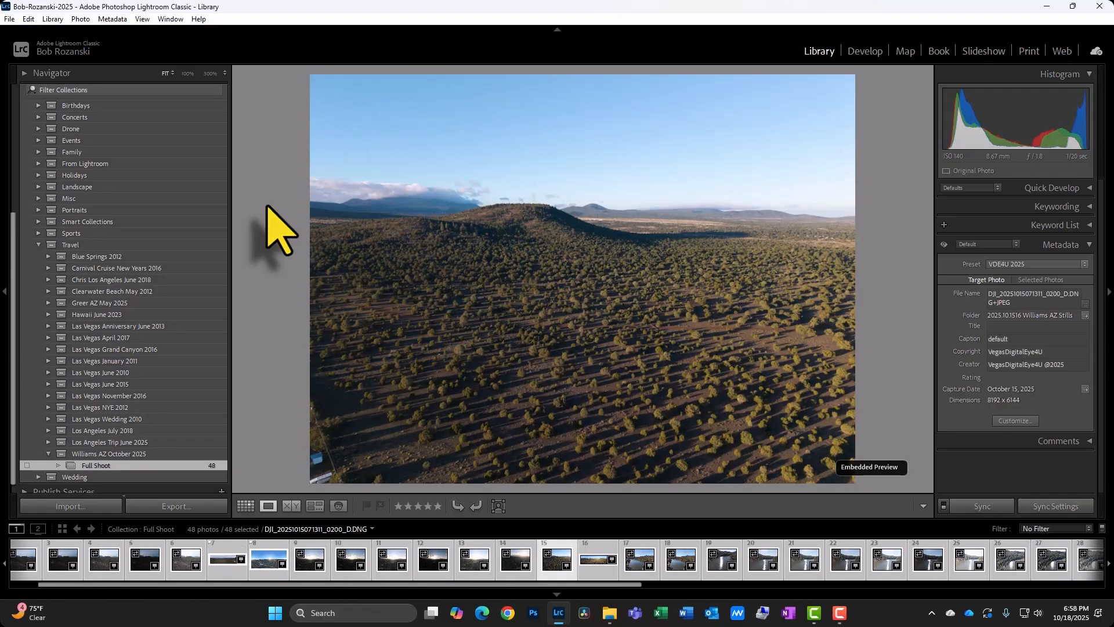
pyautogui.press('Right')
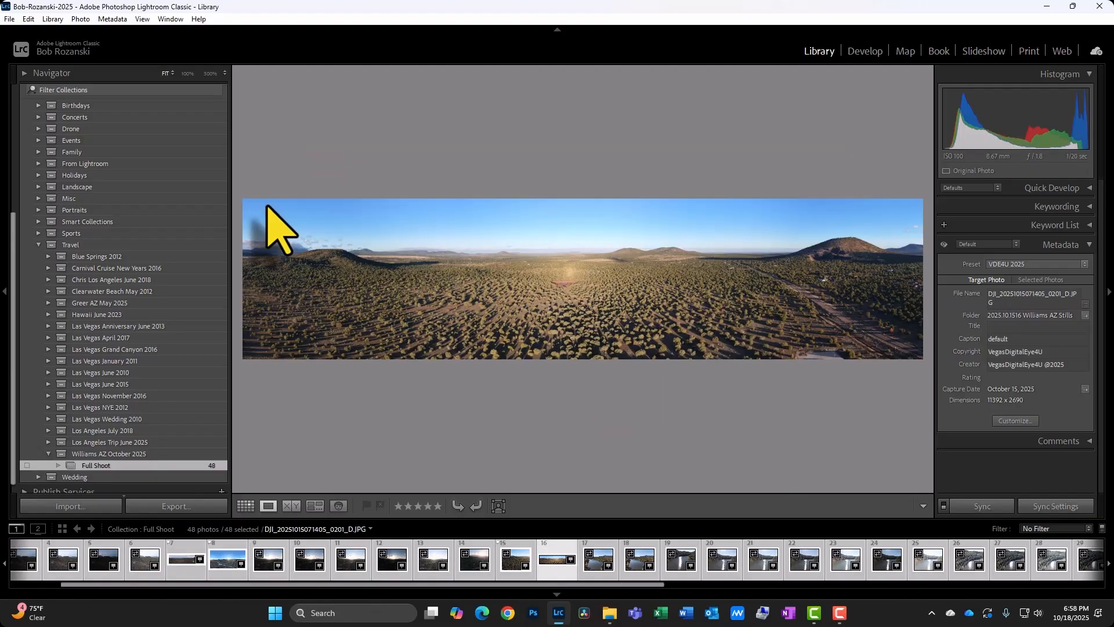
pyautogui.press('Right')
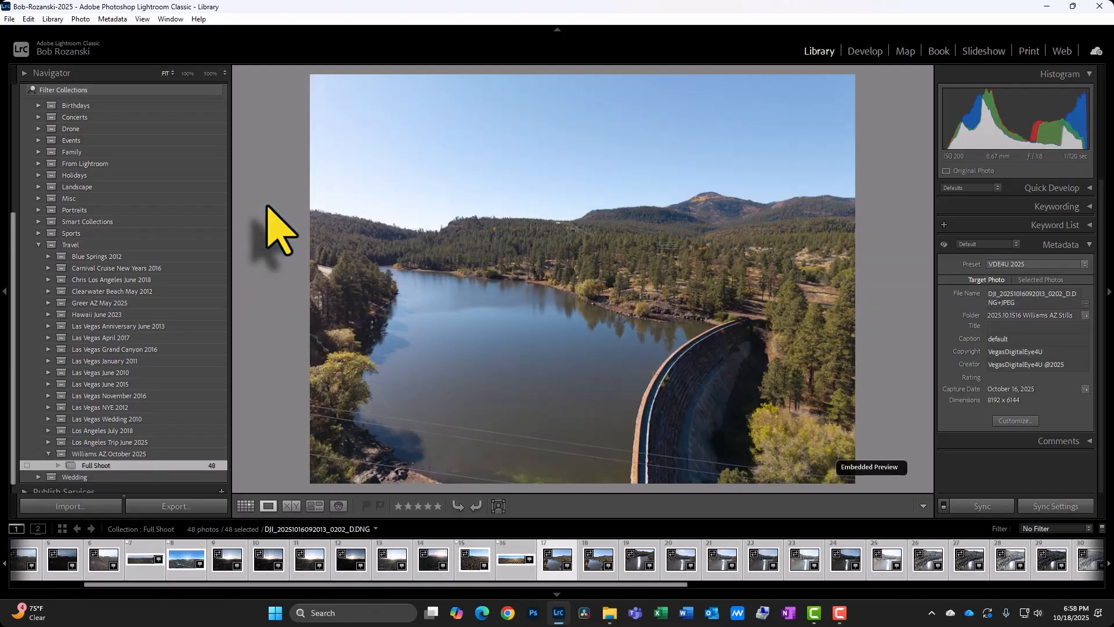
pyautogui.press('Right')
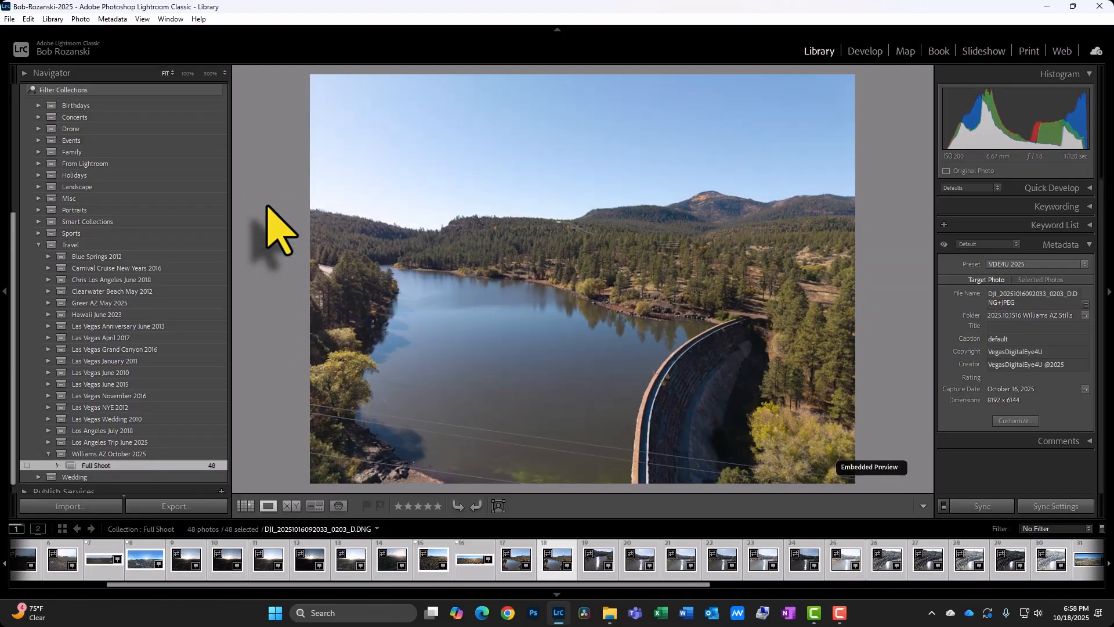
pyautogui.press('Right')
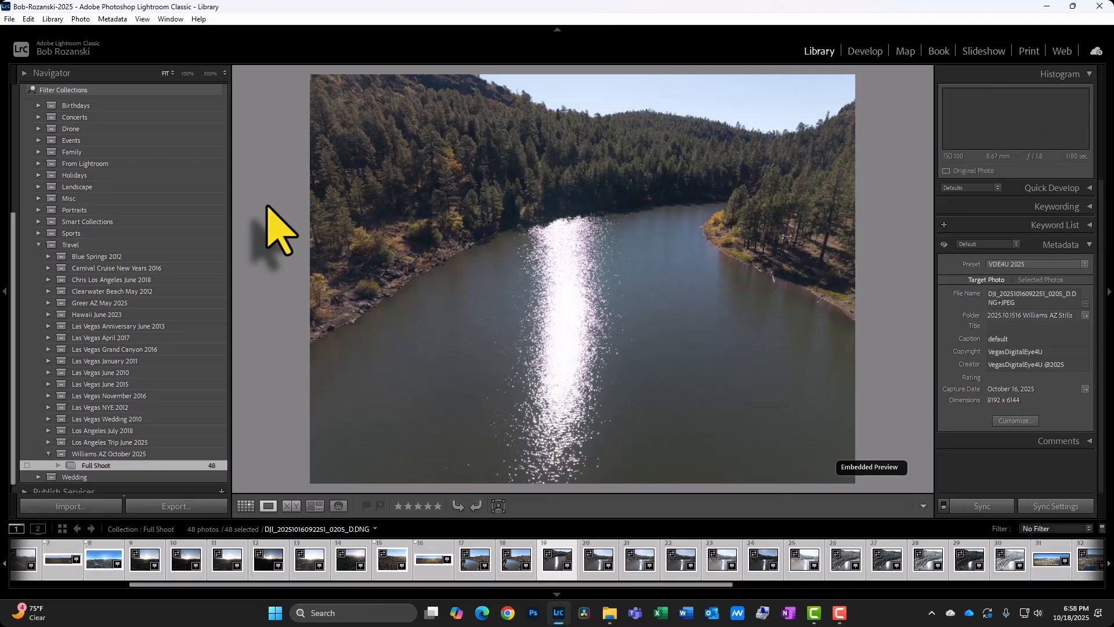
pyautogui.press('p')
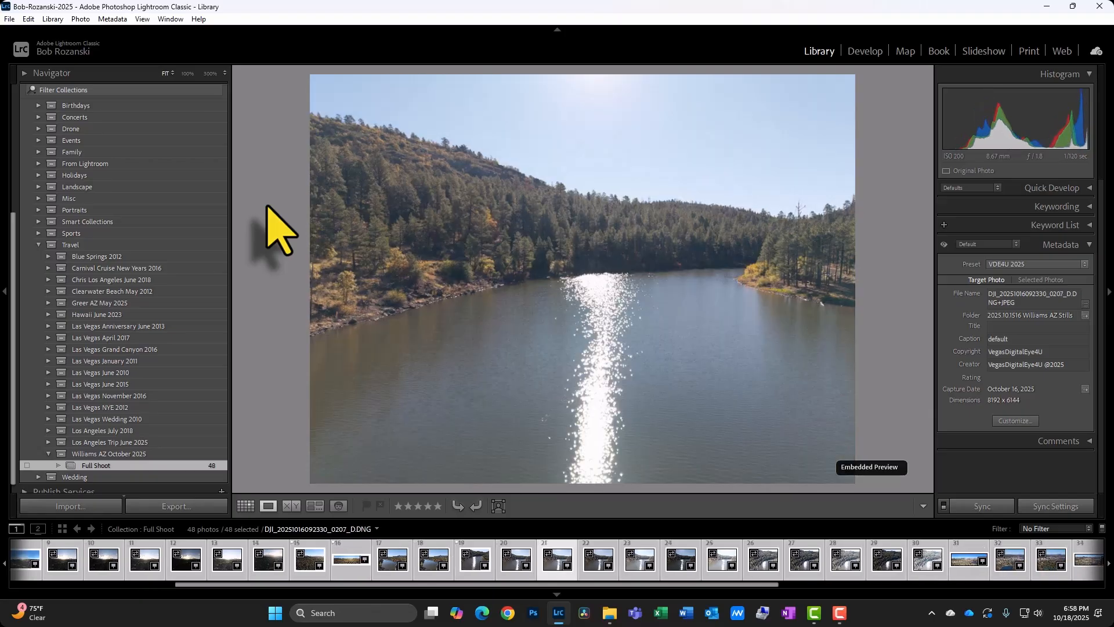
# Continue through the lake and forest aerials and flag the town panorama as a pick.
pyautogui.press('Left')
pyautogui.press('Right')
pyautogui.press('Right')
pyautogui.press('Right')
pyautogui.press('Right')
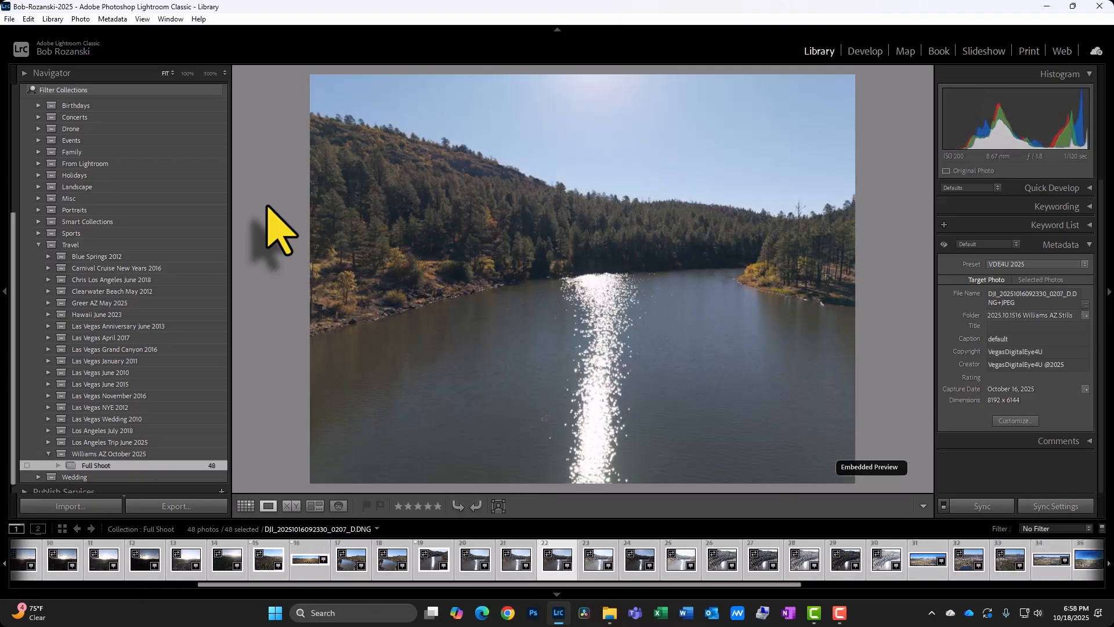
pyautogui.press('Right')
pyautogui.press('Right')
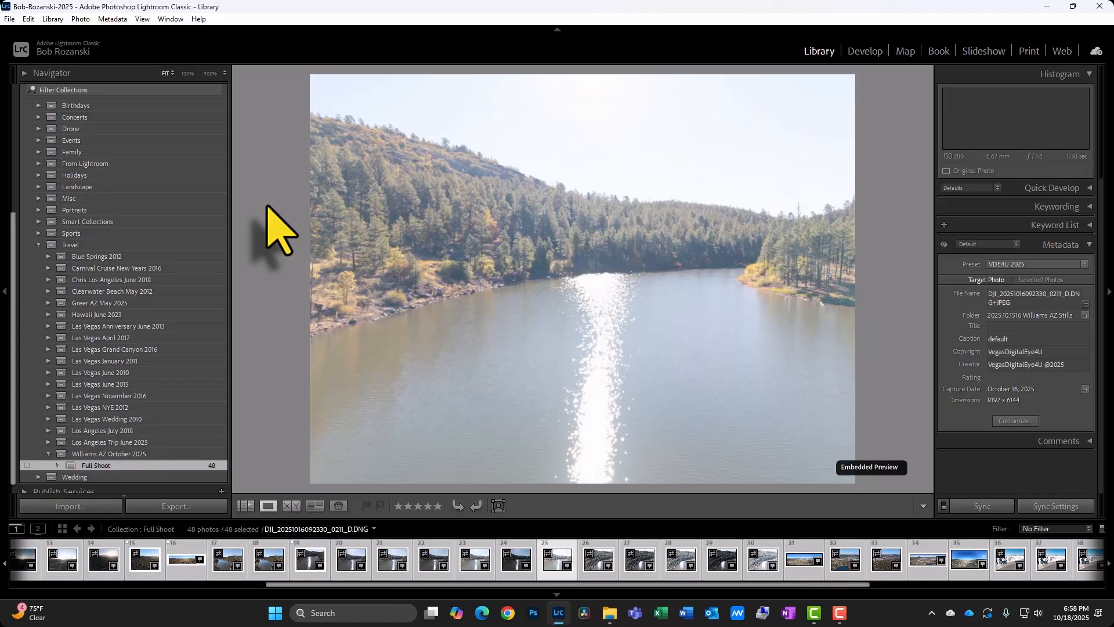
pyautogui.press('Right')
pyautogui.press('Right')
pyautogui.press('Right')
pyautogui.press('Right')
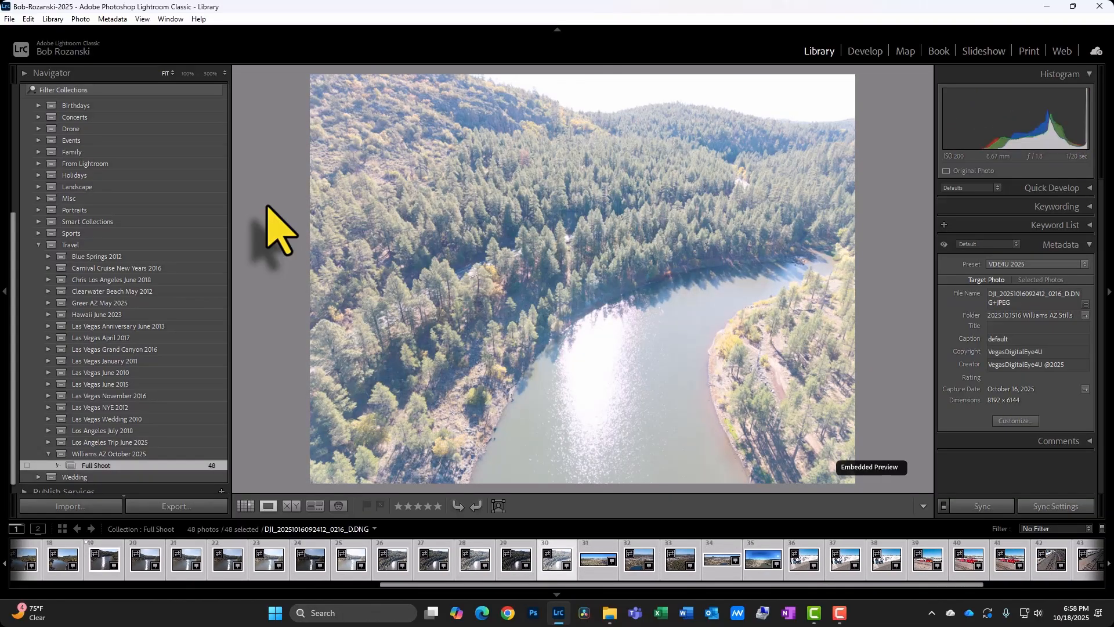
pyautogui.press('Right')
pyautogui.press('p')
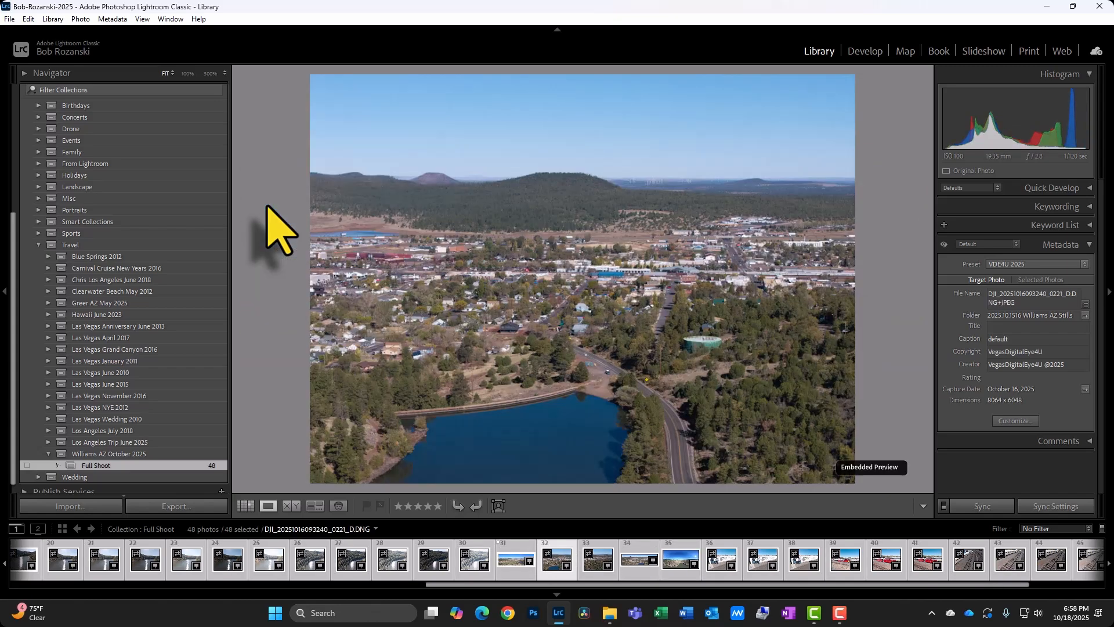
# Flag the 360° lake panorama and the group photo in front of the Williams mural as picks.
pyautogui.press('Right')
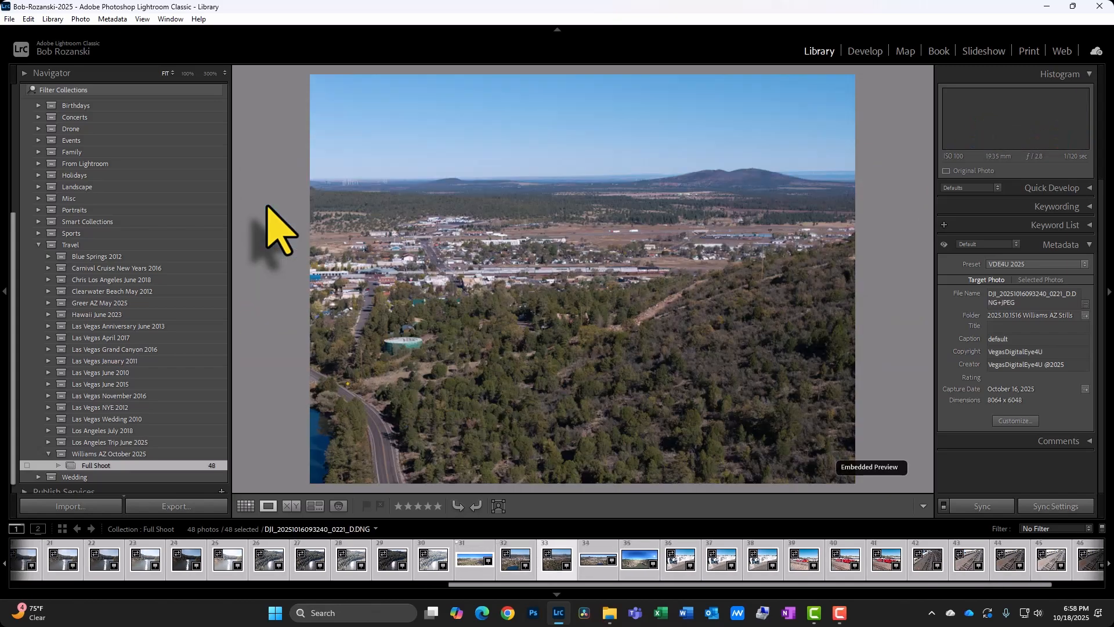
pyautogui.press('Right')
pyautogui.press('p')
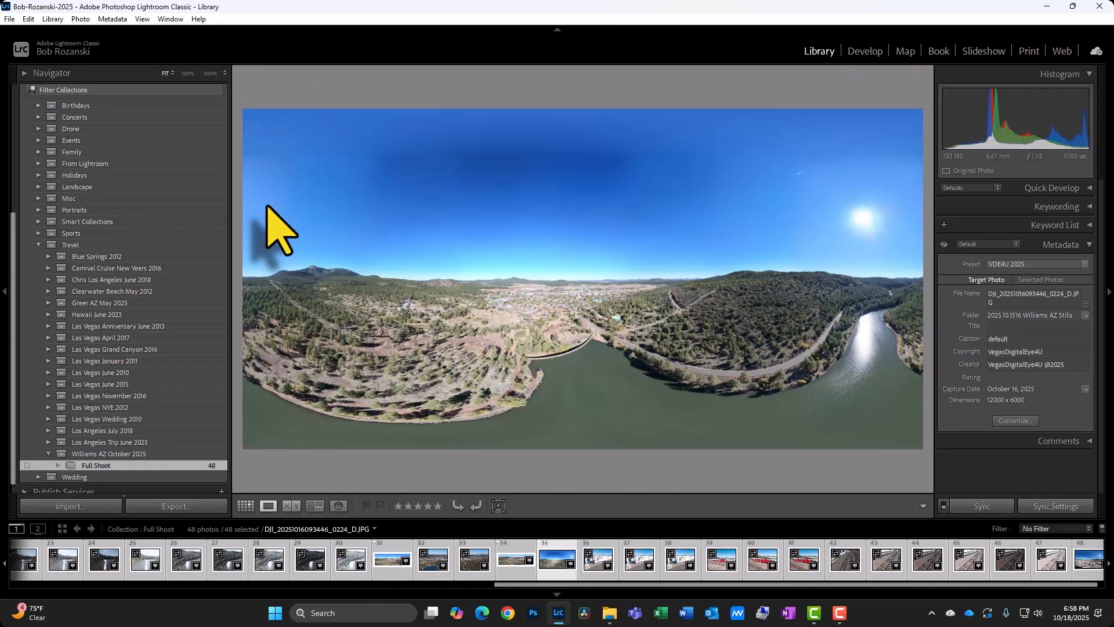
pyautogui.press('p')
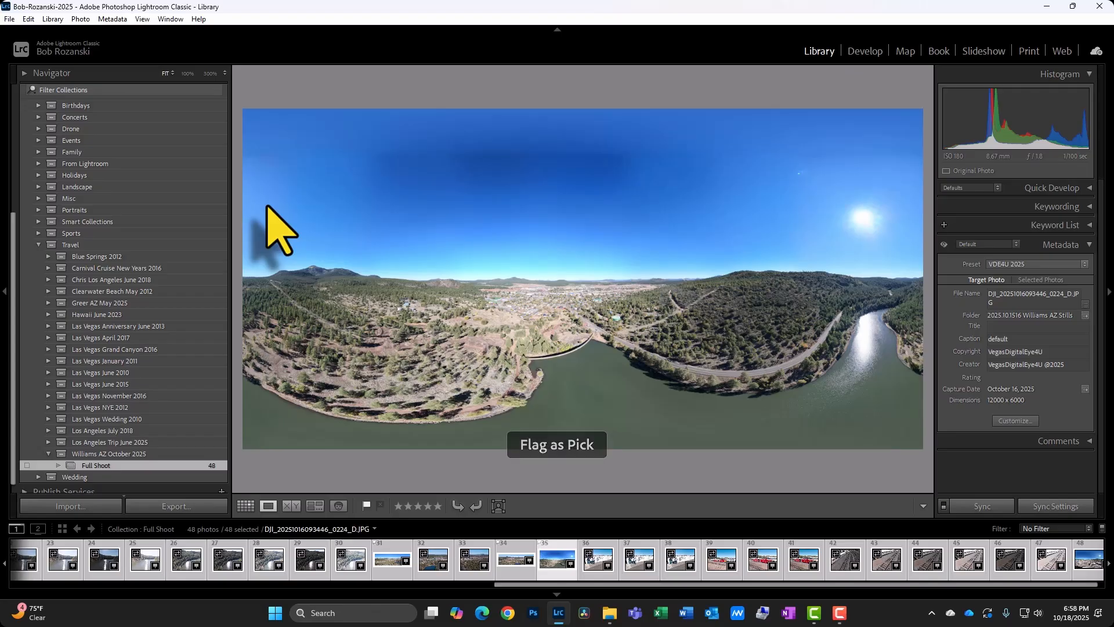
pyautogui.press('Right')
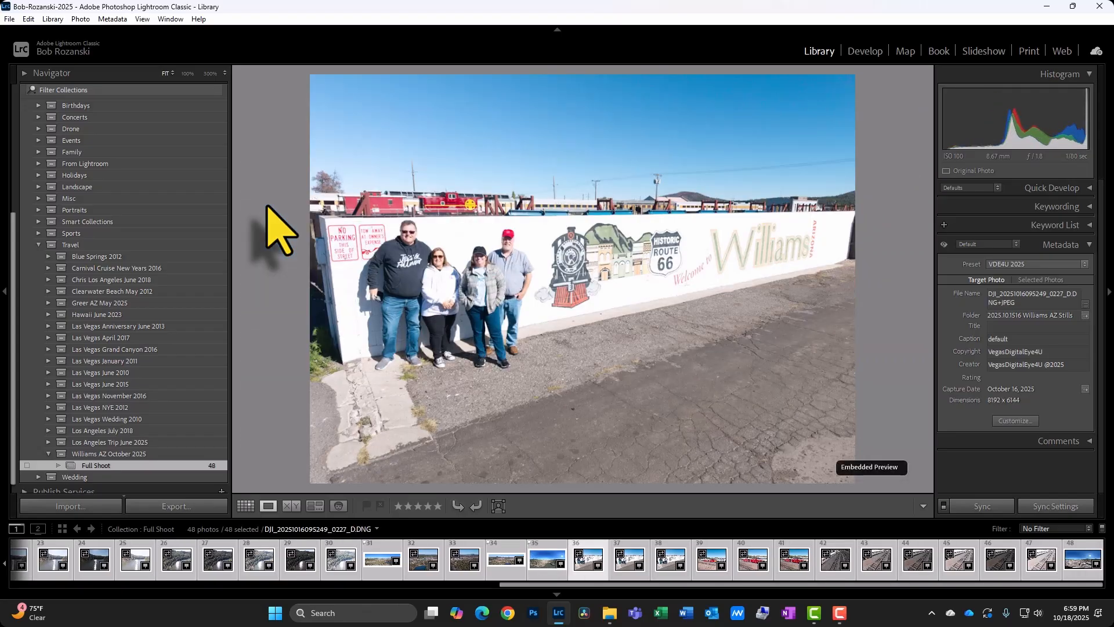
pyautogui.press('p')
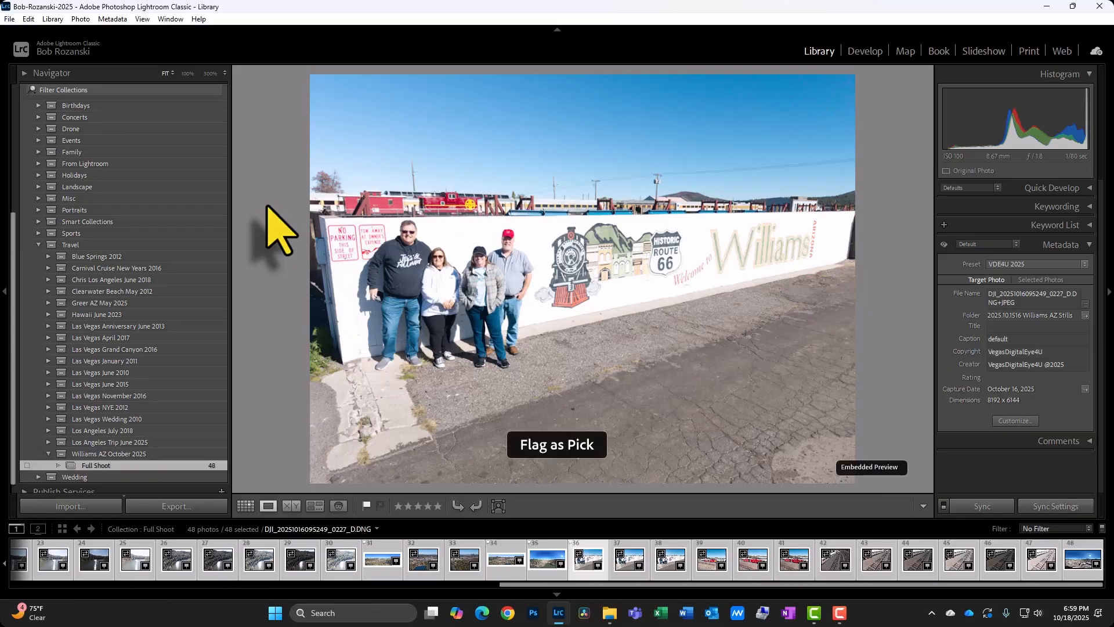
# Compare the mural group shots with the caboose photo and flag the second mural group photo as a pick.
pyautogui.press('Right')
pyautogui.press('Right')
pyautogui.press('Right')
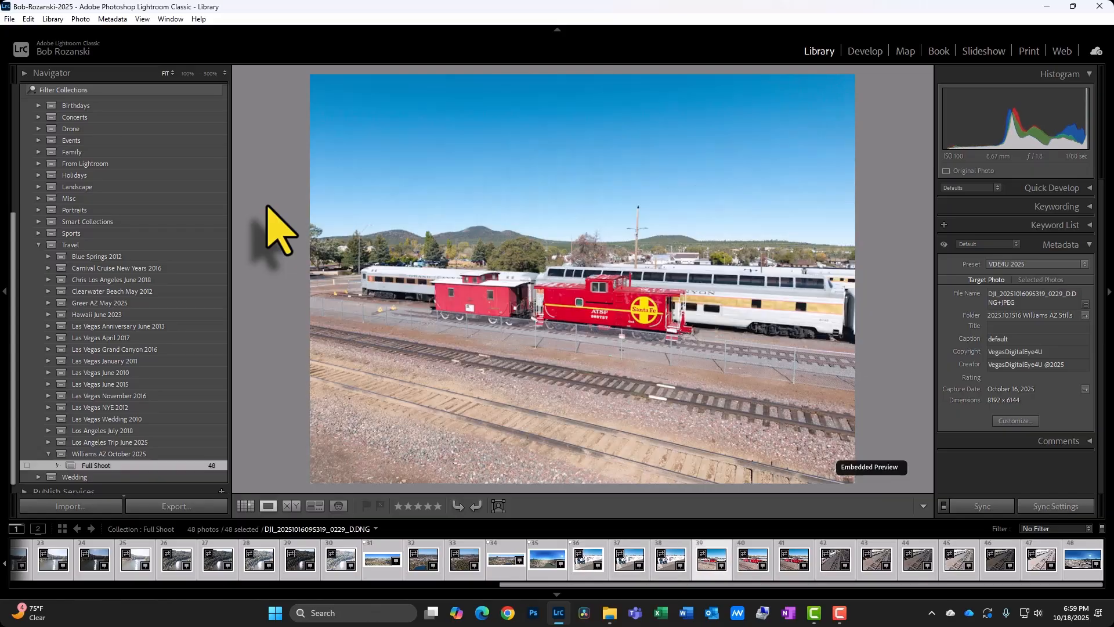
pyautogui.press('Left')
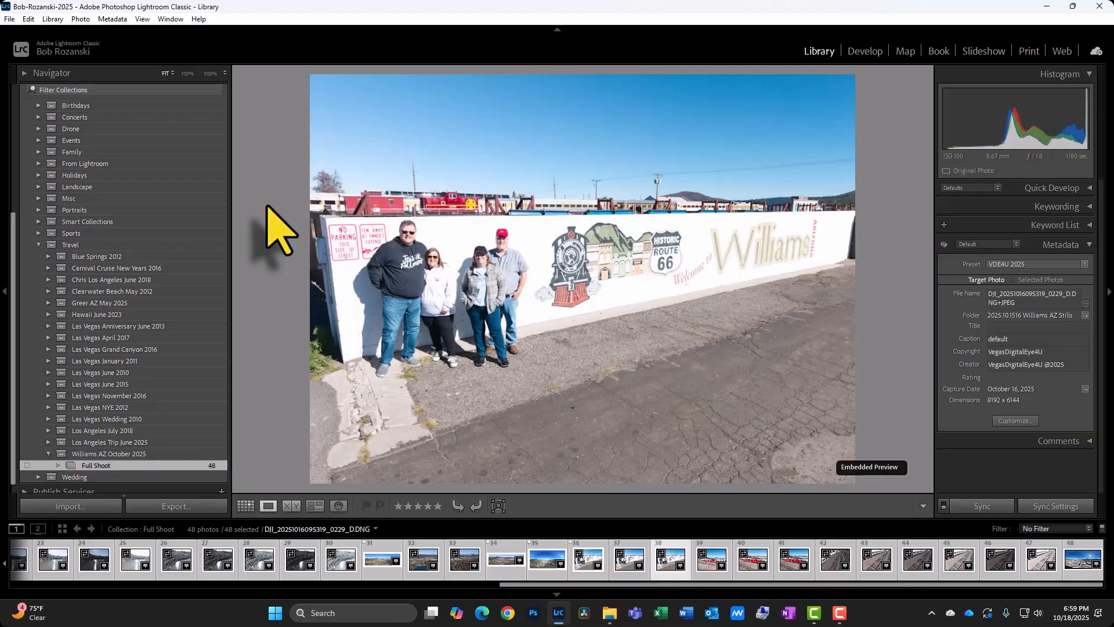
pyautogui.press('Right')
pyautogui.press('Left')
pyautogui.press('Left')
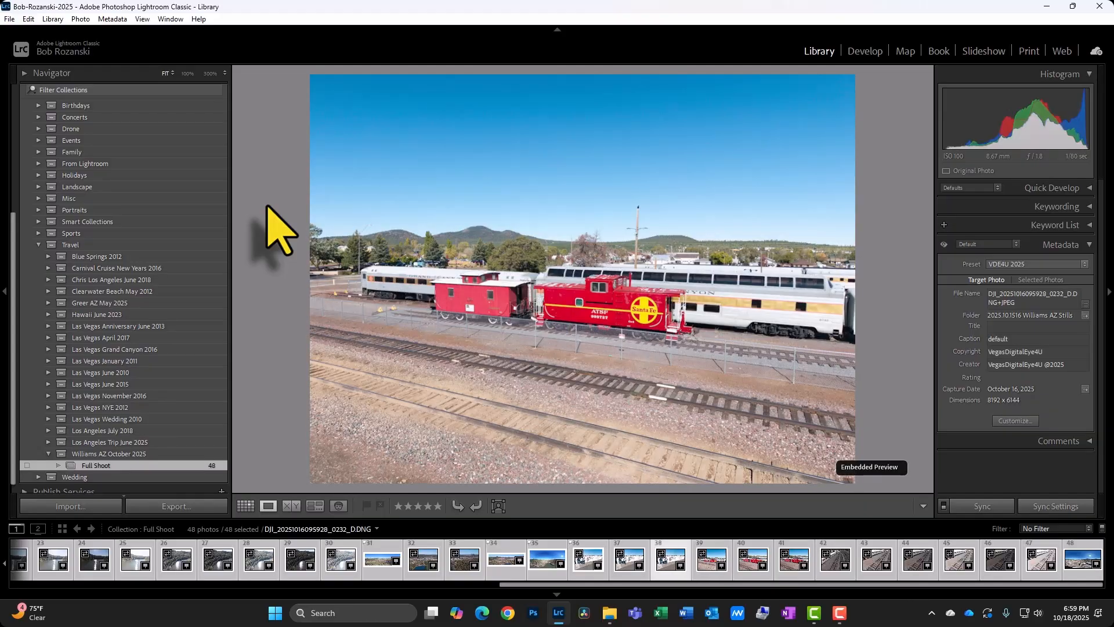
pyautogui.press('Left')
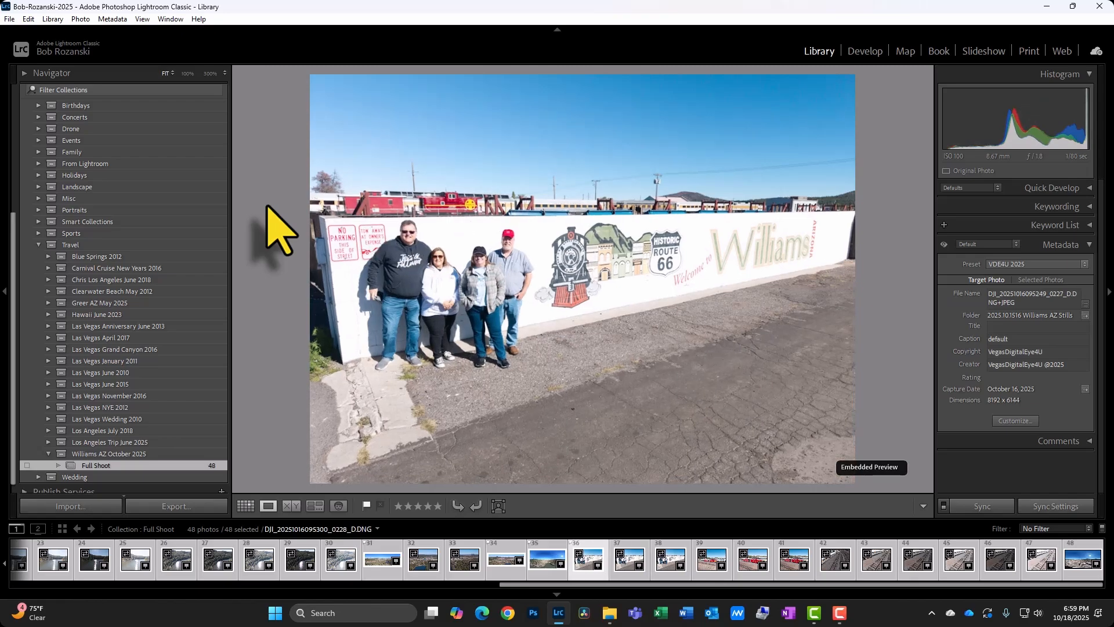
pyautogui.press('Right')
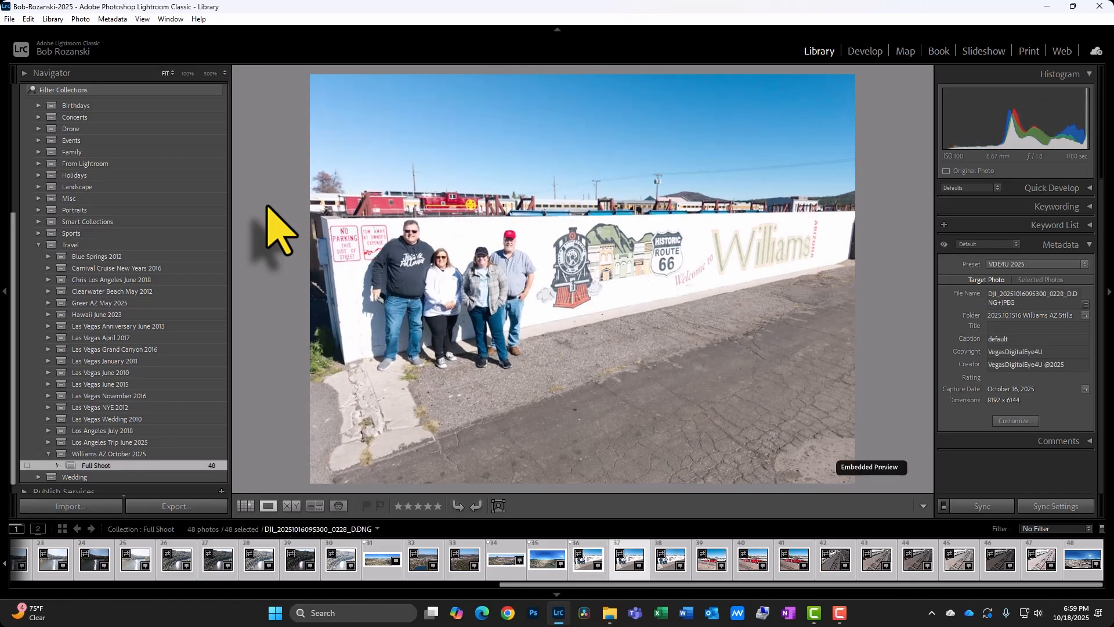
pyautogui.press('p')
pyautogui.press('Right')
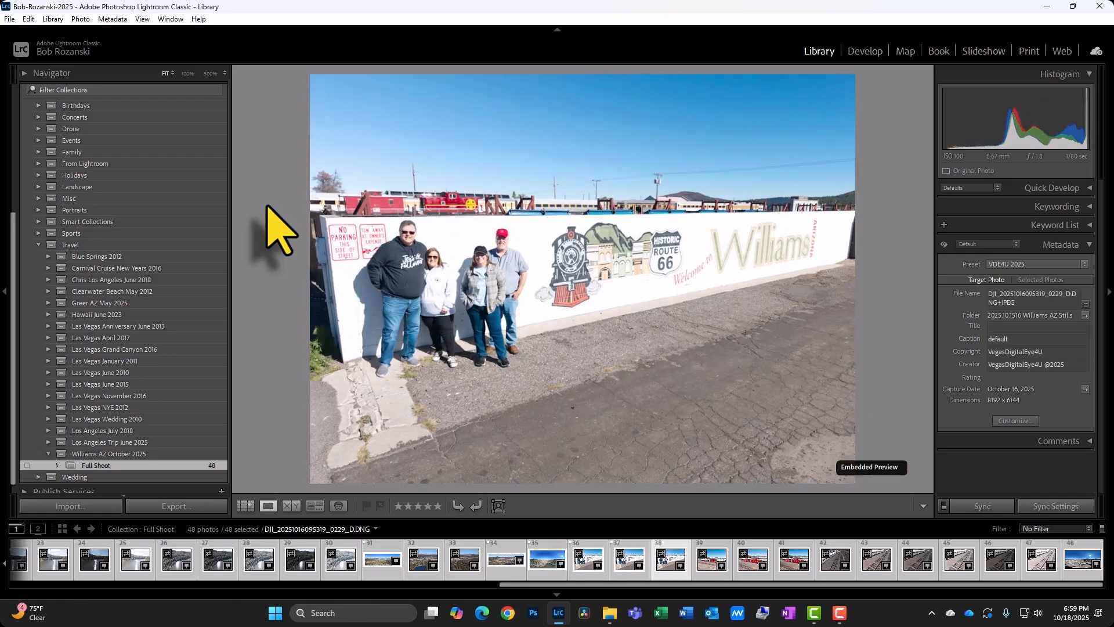
# Flag the mural group photo and the close-up Santa Fe caboose photos as picks.
pyautogui.press('p')
pyautogui.press('Right')
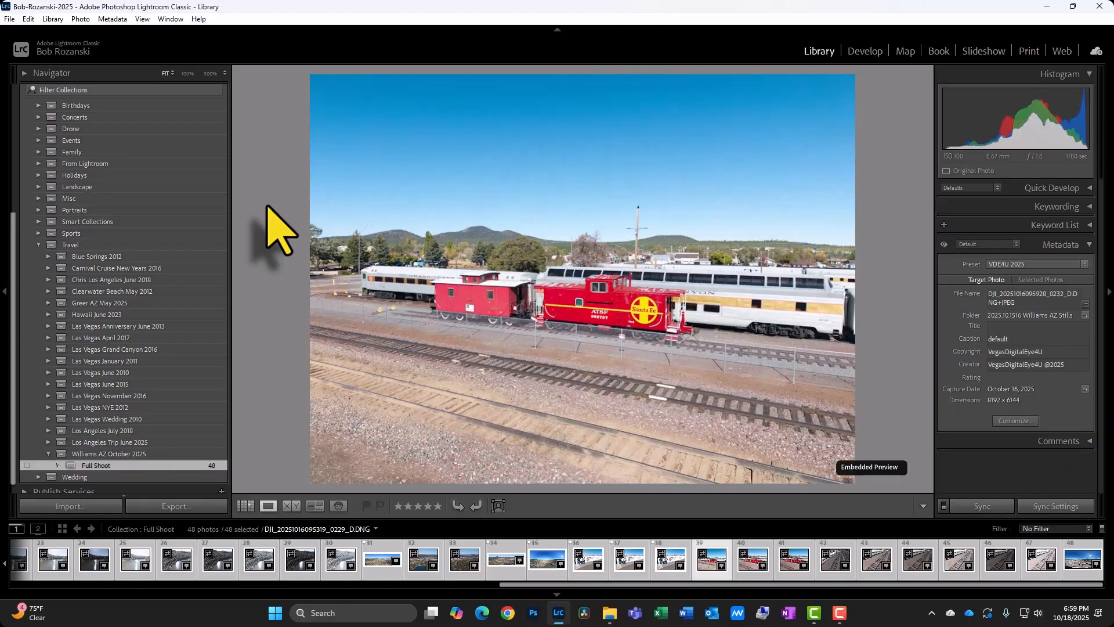
pyautogui.press('Right')
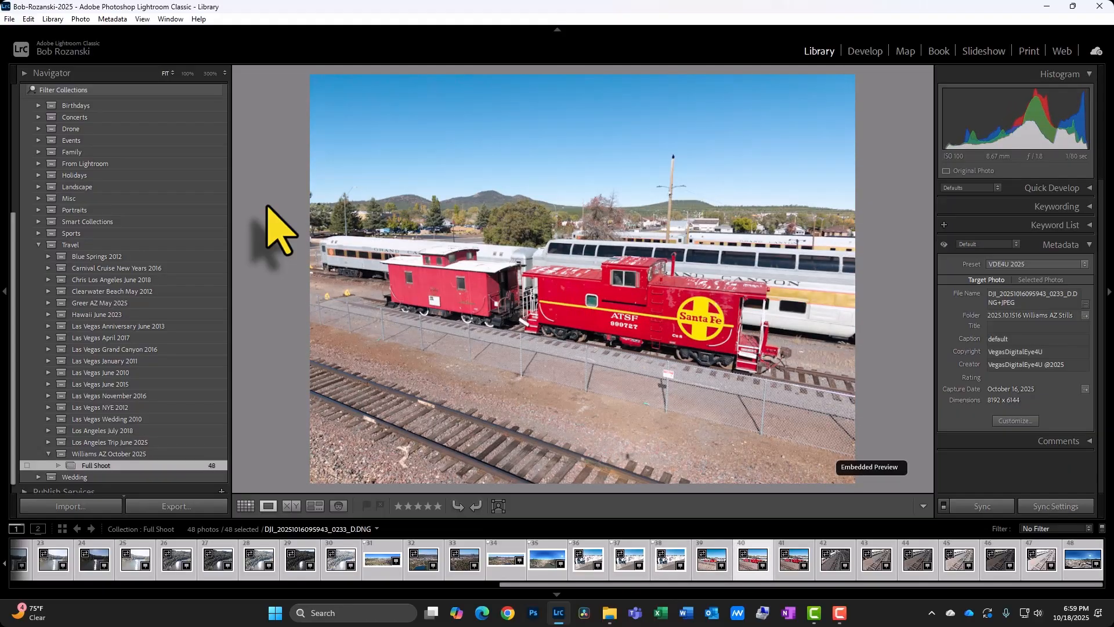
pyautogui.press('p')
pyautogui.press('Right')
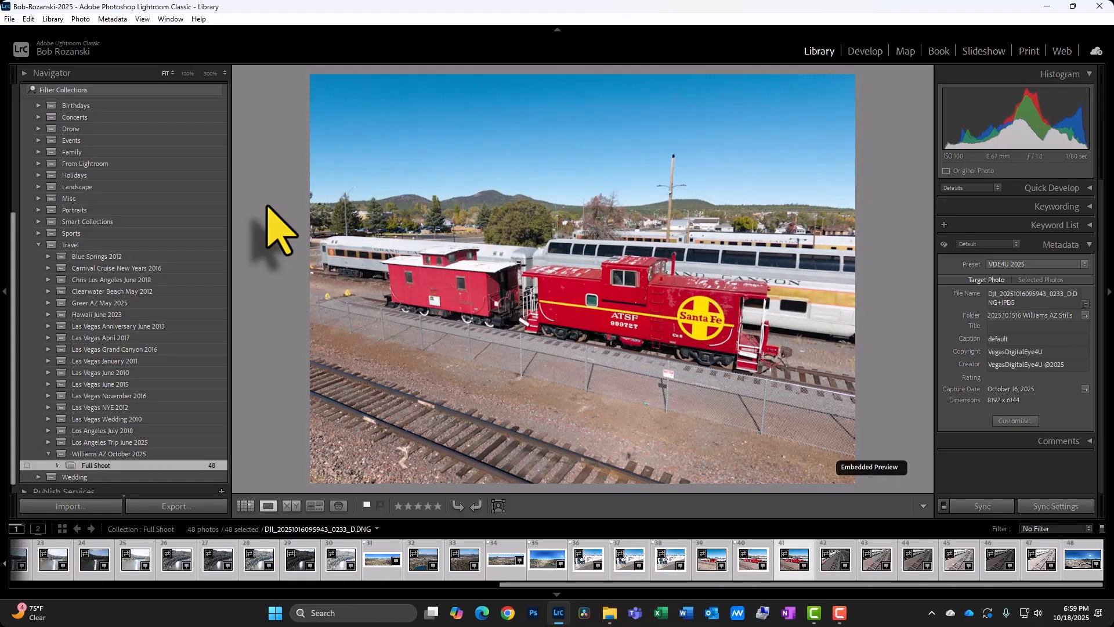
pyautogui.press('p')
# Step through the passenger train aerials and flag the final 360° town panorama as a pick.
pyautogui.press('Right')
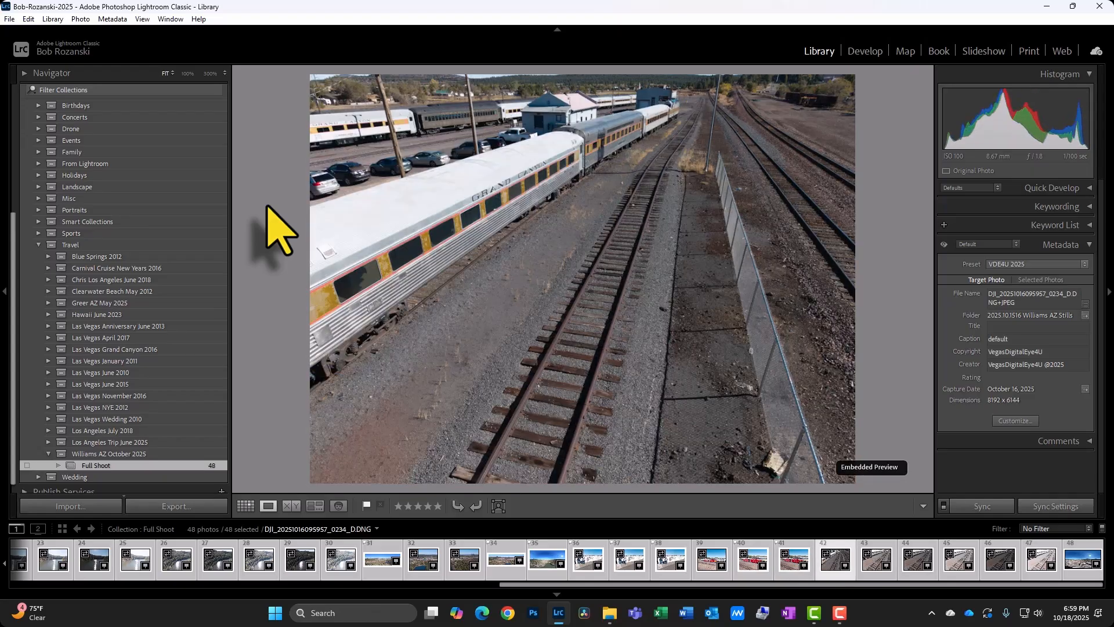
pyautogui.press('Right')
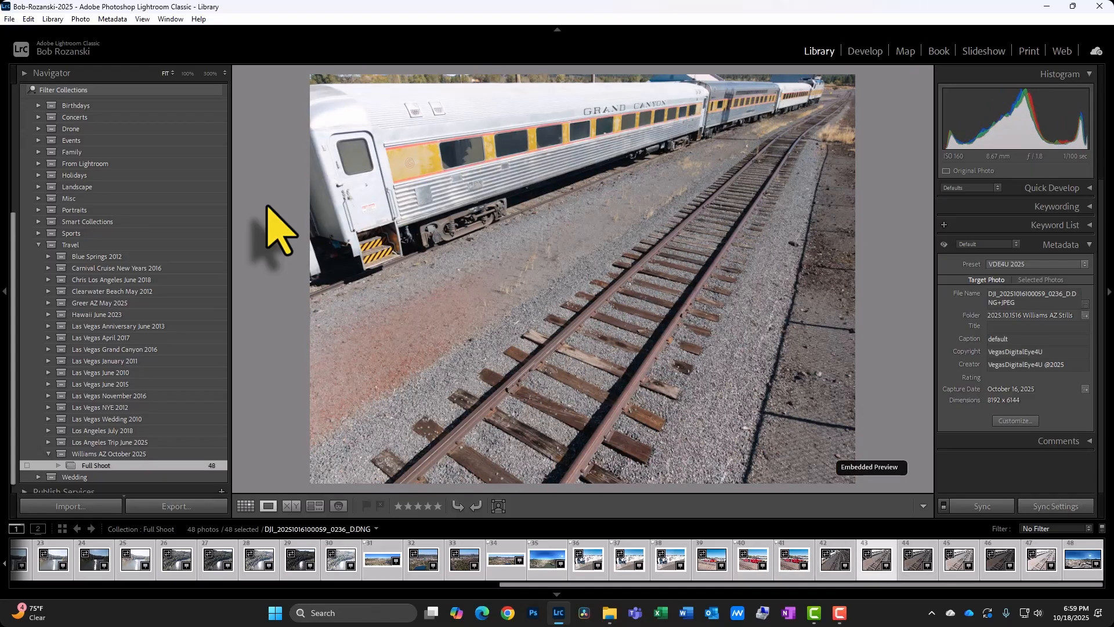
pyautogui.press('Left')
pyautogui.press('Right')
pyautogui.press('Right')
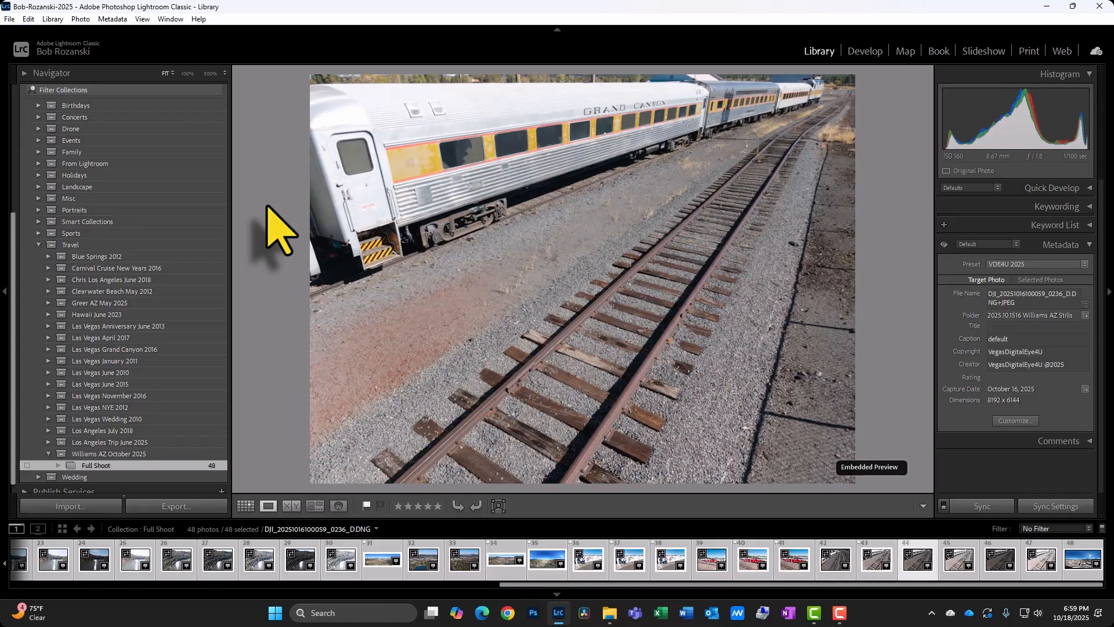
pyautogui.press('Right')
pyautogui.press('Right')
pyautogui.press('Right')
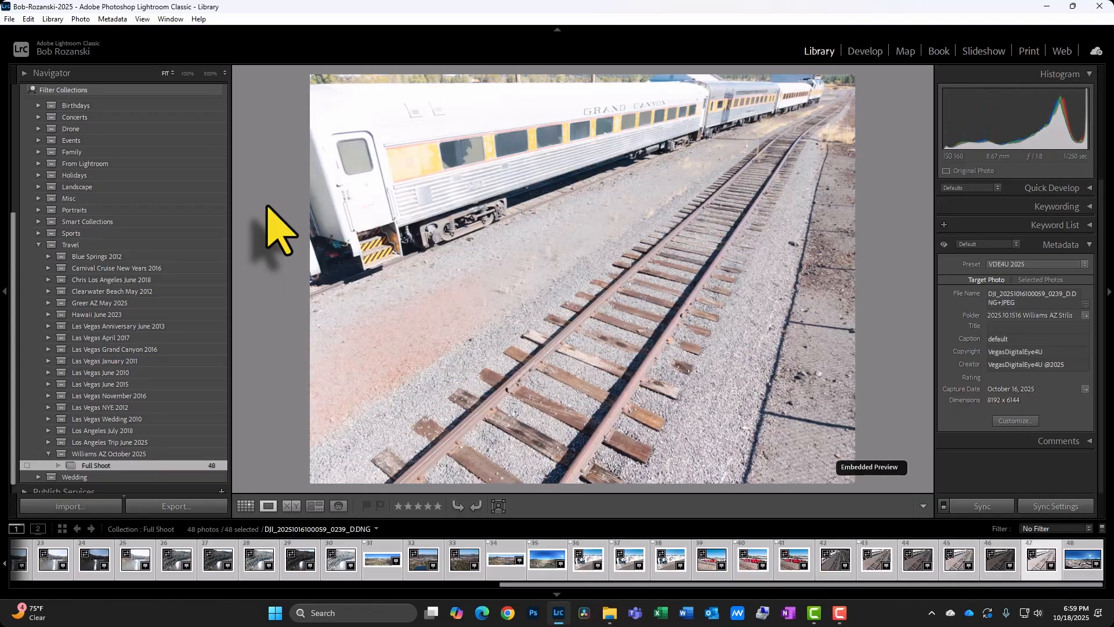
pyautogui.press('Right')
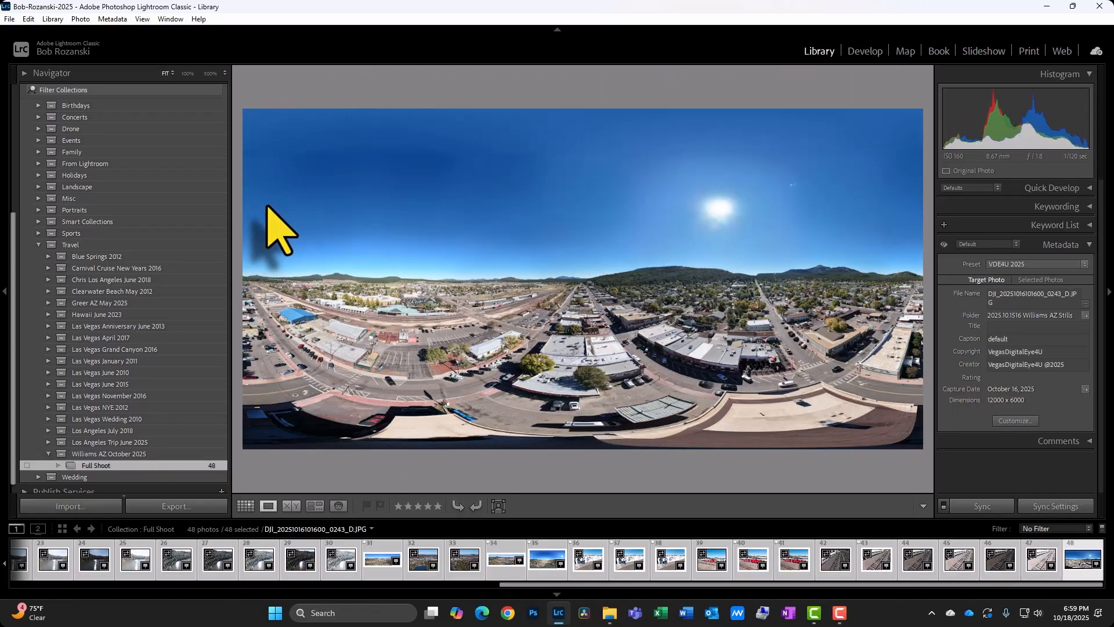
pyautogui.press('p')
# Return to the first photo, switch to the grid, and filter the Full Shoot collection to show only flagged photos.
pyautogui.press('Home')
pyautogui.press('Right')
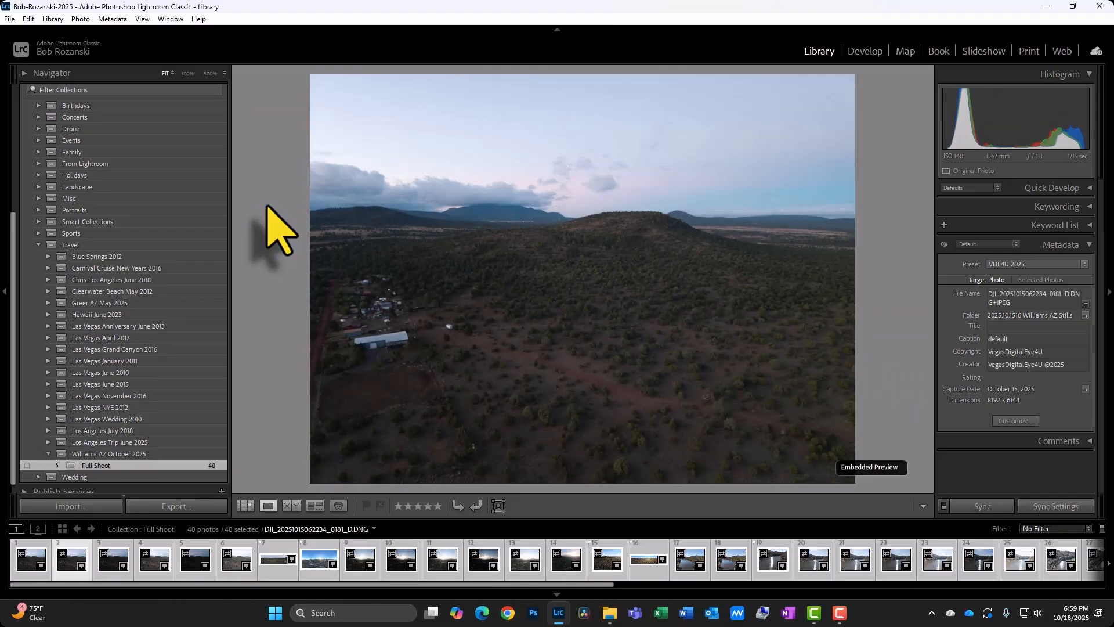
pyautogui.press('Left')
pyautogui.press('Right')
pyautogui.press('Right')
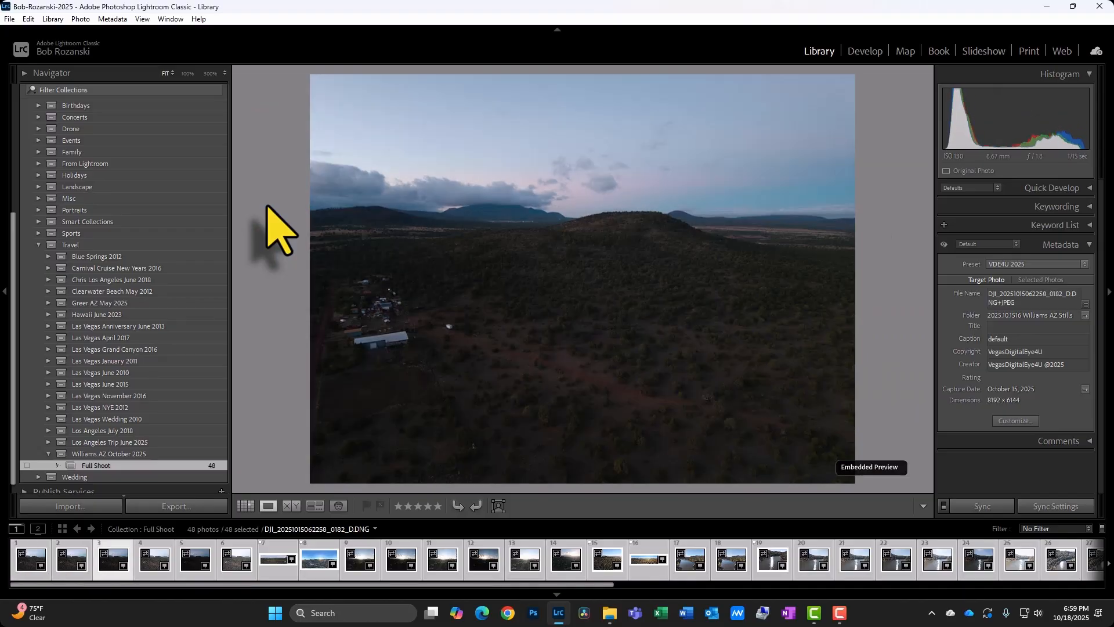
pyautogui.press('Left')
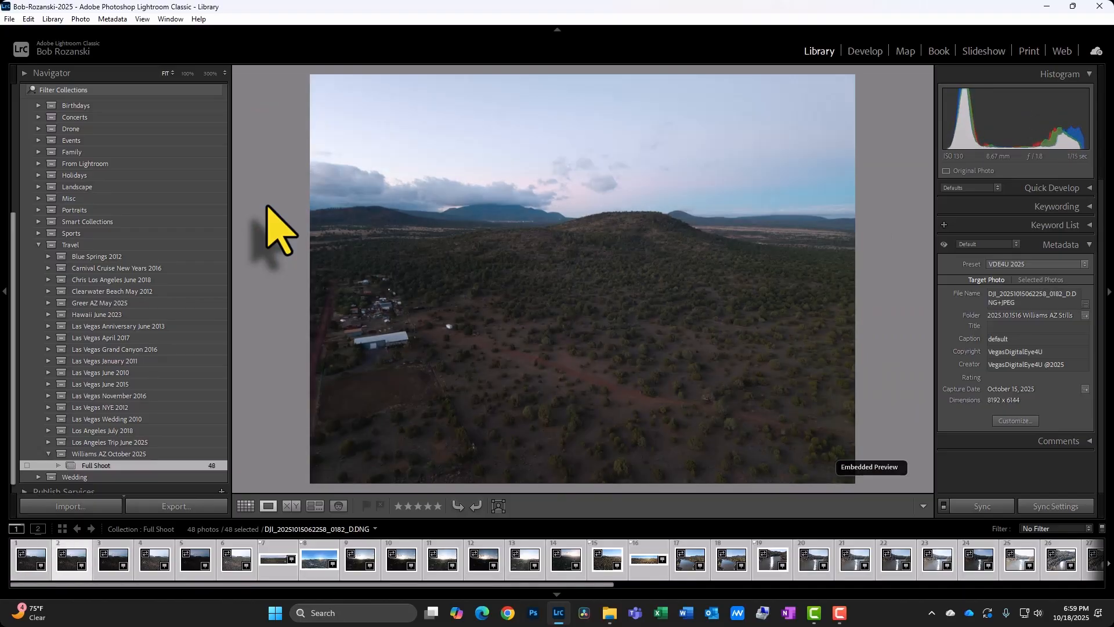
pyautogui.click(246, 506)
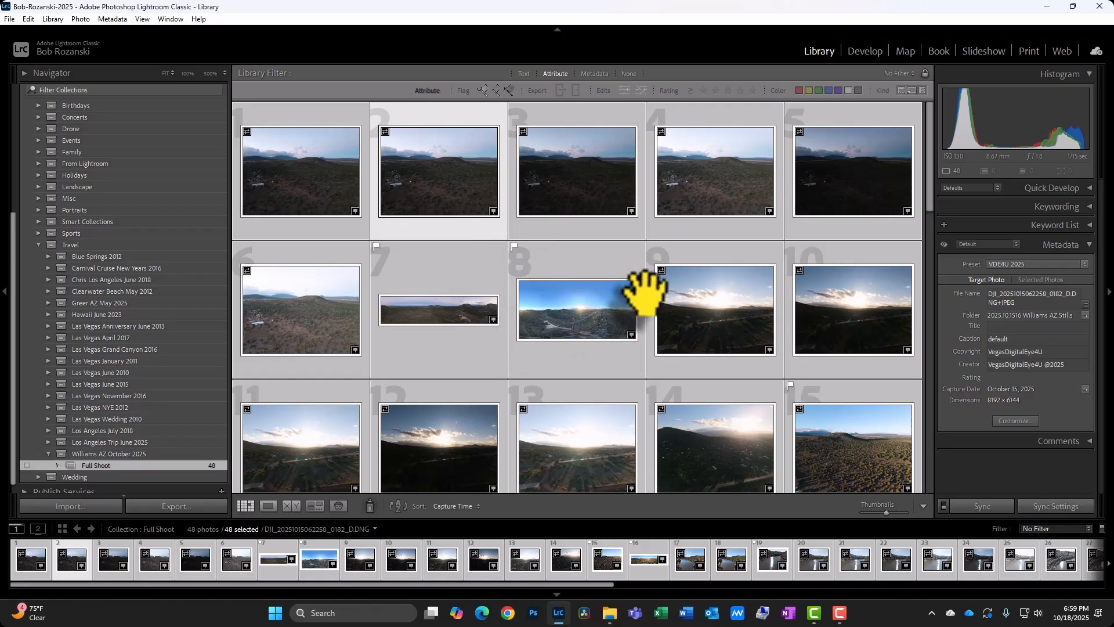
pyautogui.click(483, 90)
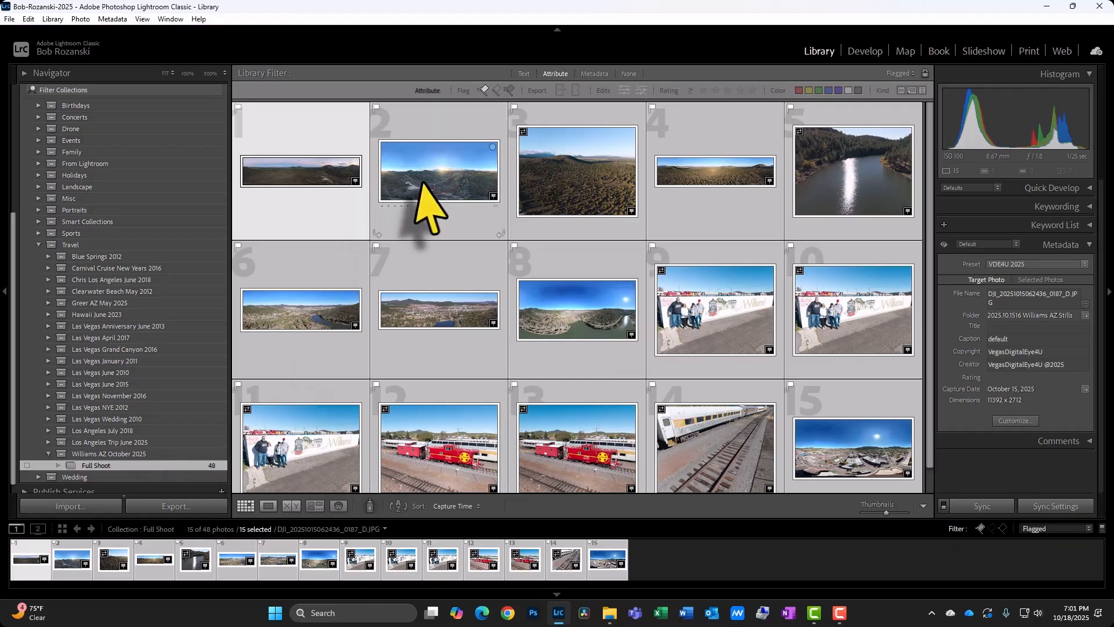
# Select all flagged photos and create a collection named Picks inside the Williams AZ October 2025 set, including the selected photos.
pyautogui.click(319, 163)
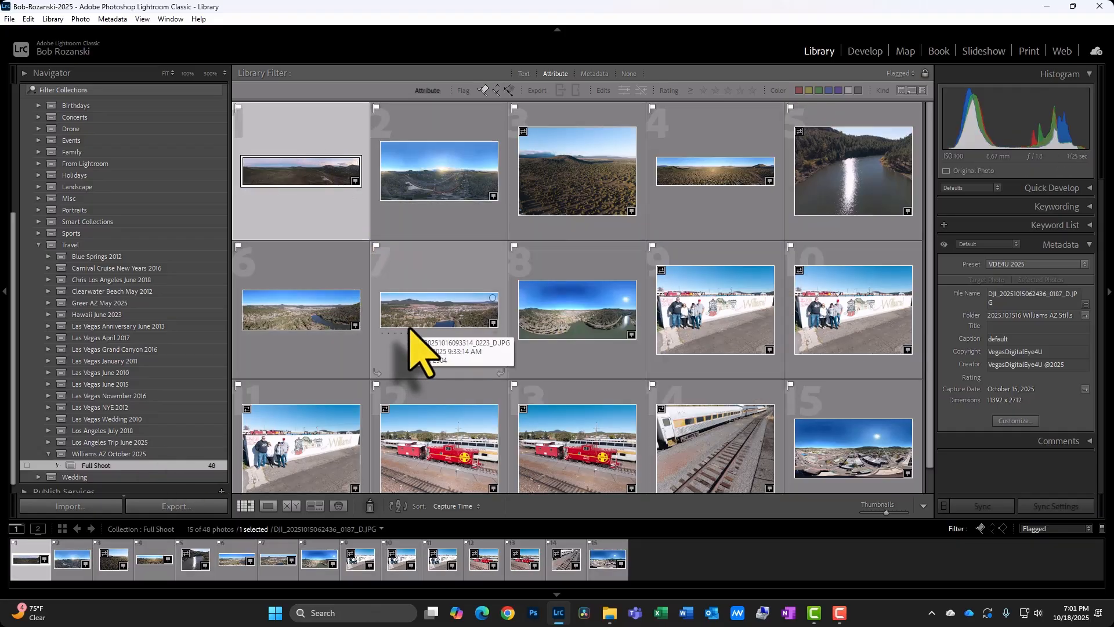
pyautogui.hotkey('ctrl', 'a')
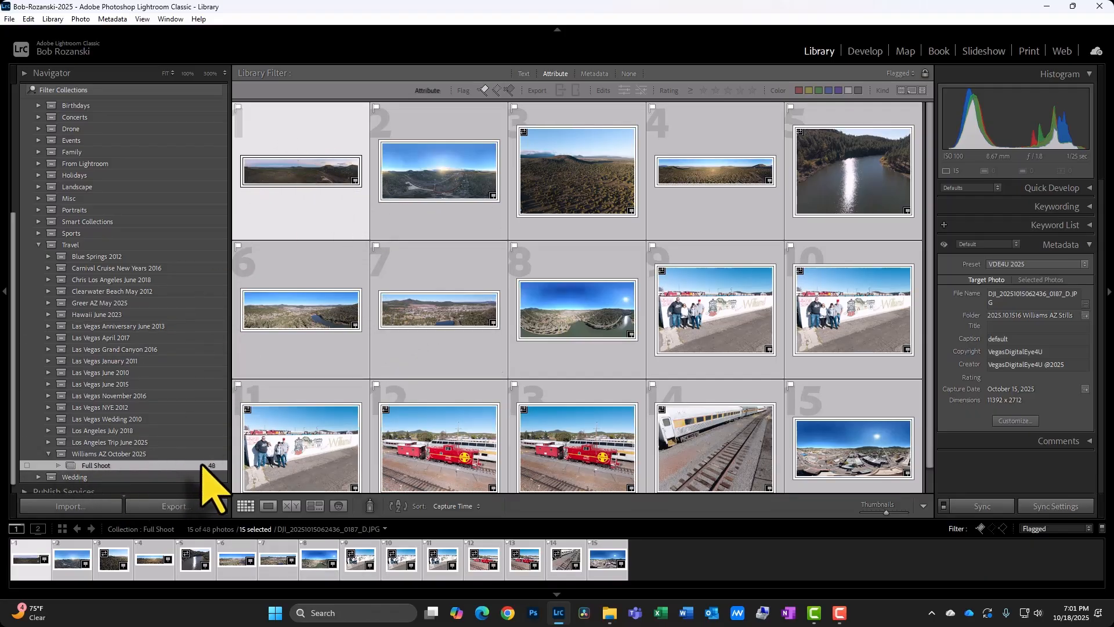
pyautogui.rightClick(204, 465)
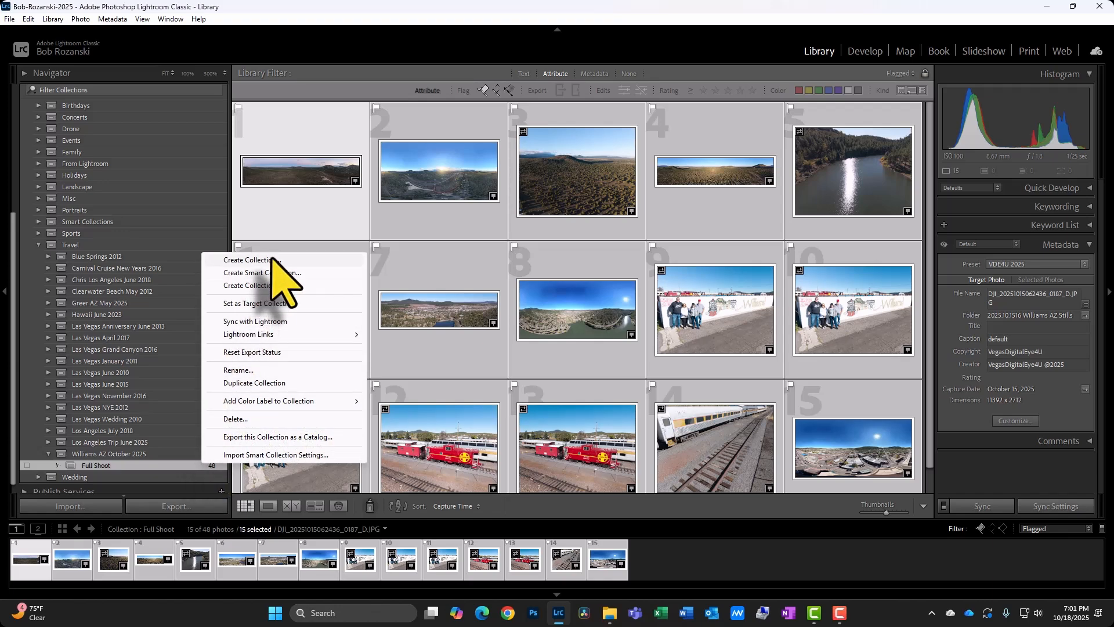
pyautogui.click(255, 260)
pyautogui.click(506, 204)
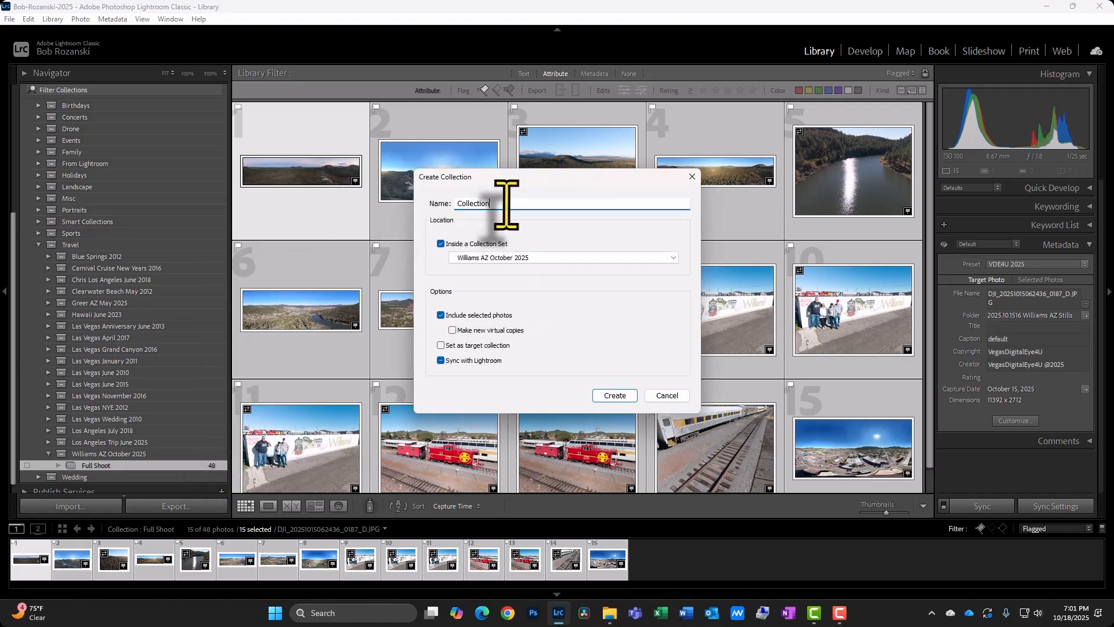
pyautogui.moveTo(506, 204); pyautogui.dragTo(444, 204)
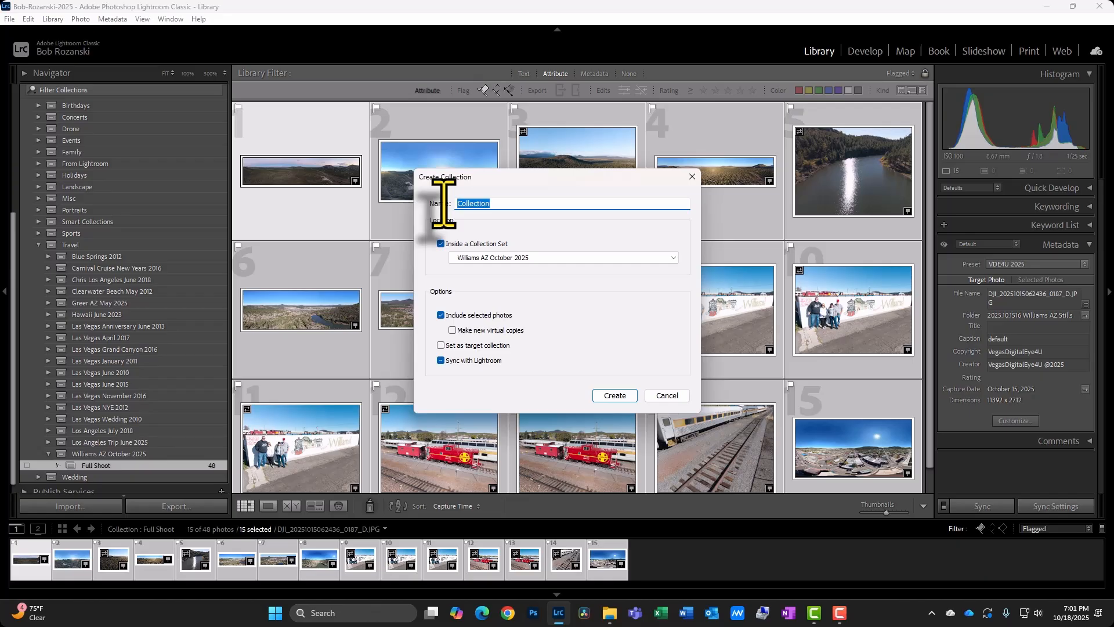
pyautogui.write('Se')
pyautogui.press('BackSpace')
pyautogui.press('BackSpace')
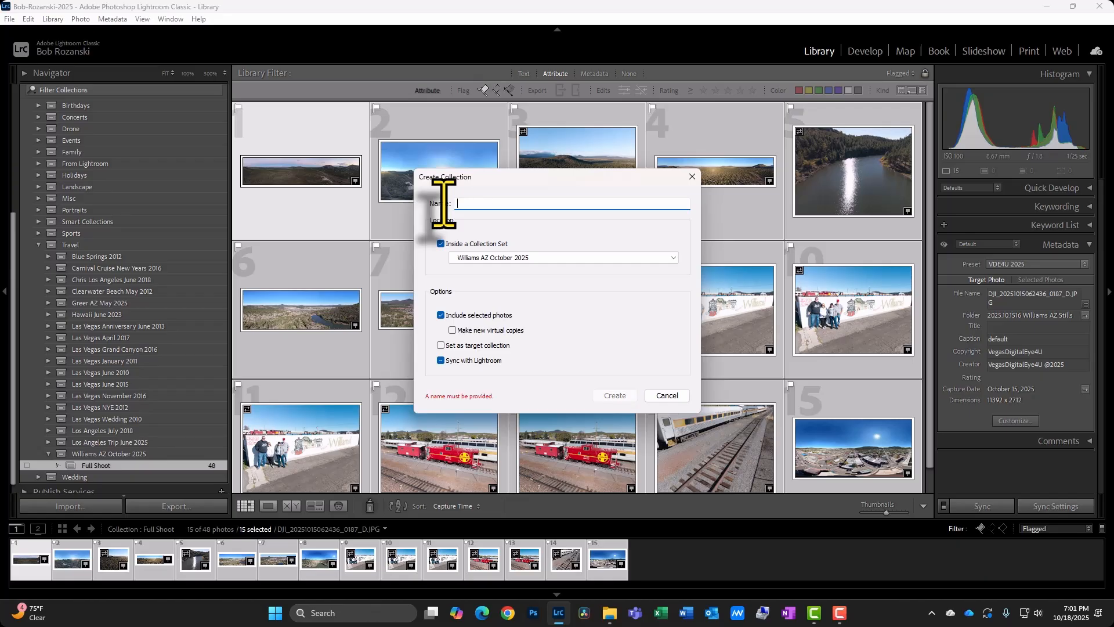
pyautogui.write('Picks')
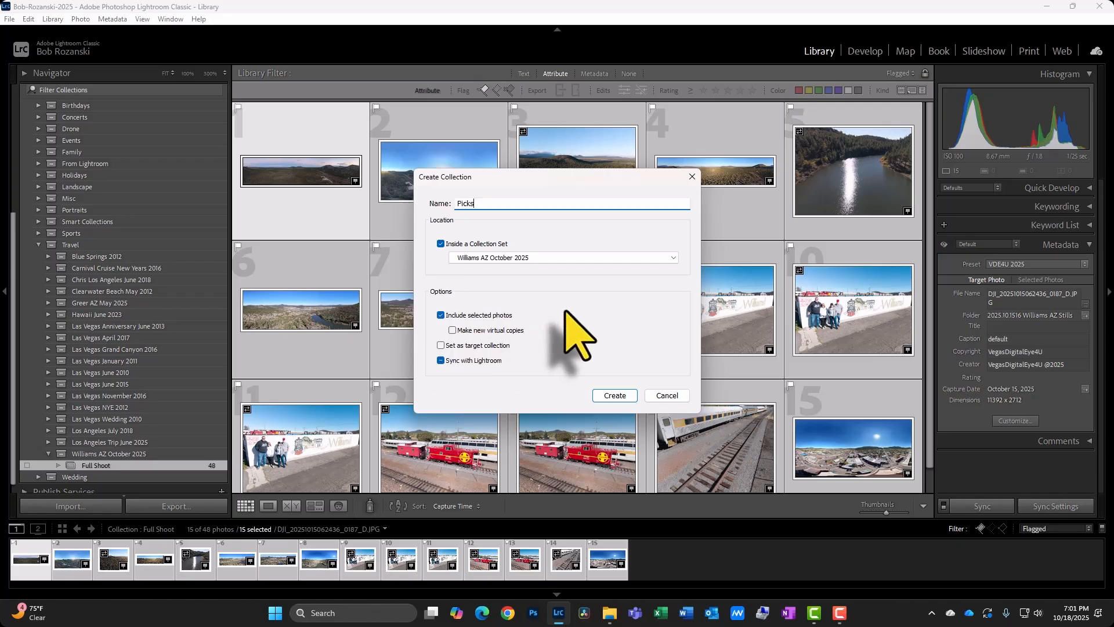
pyautogui.click(614, 396)
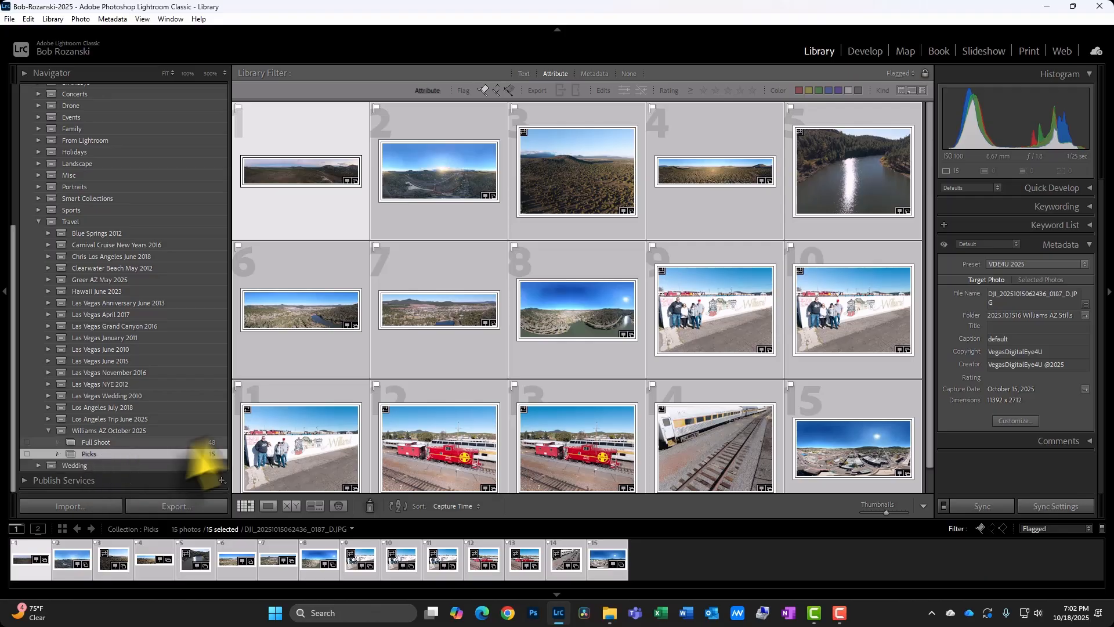
# Open the first pick in loupe view and rate the first, second and fourth panoramas 5 stars.
pyautogui.doubleClick(310, 207)
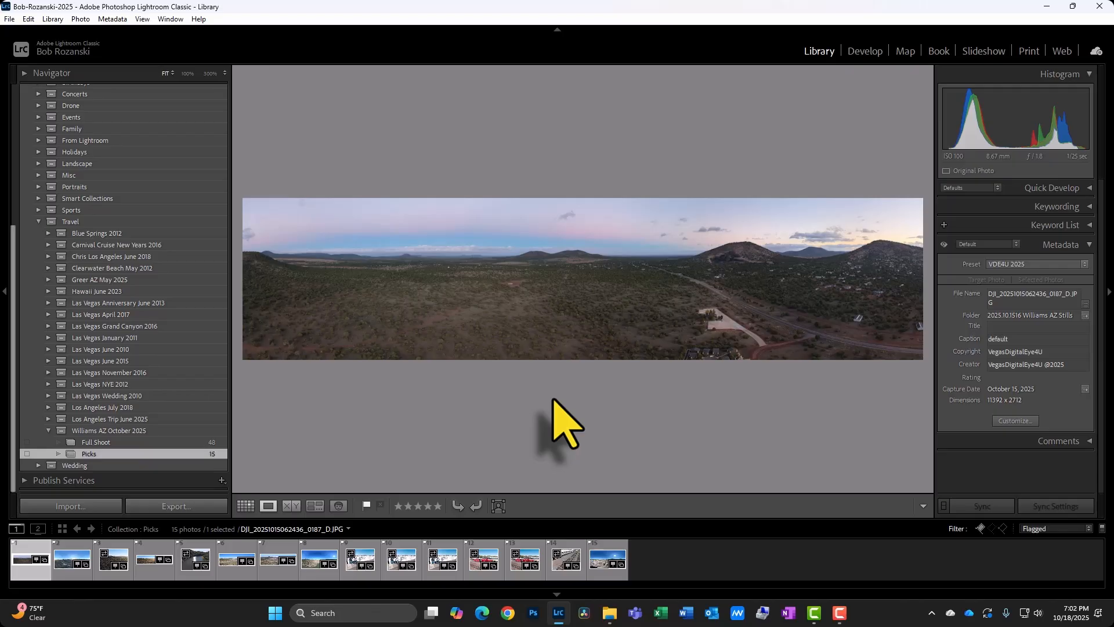
pyautogui.press('5')
pyautogui.press('Right')
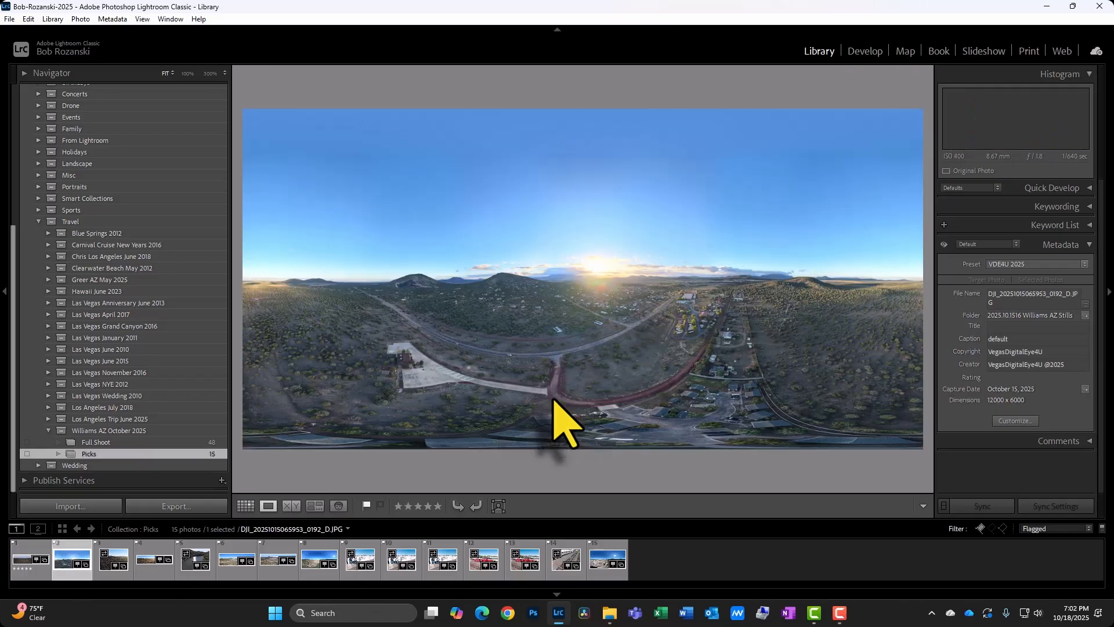
pyautogui.press('5')
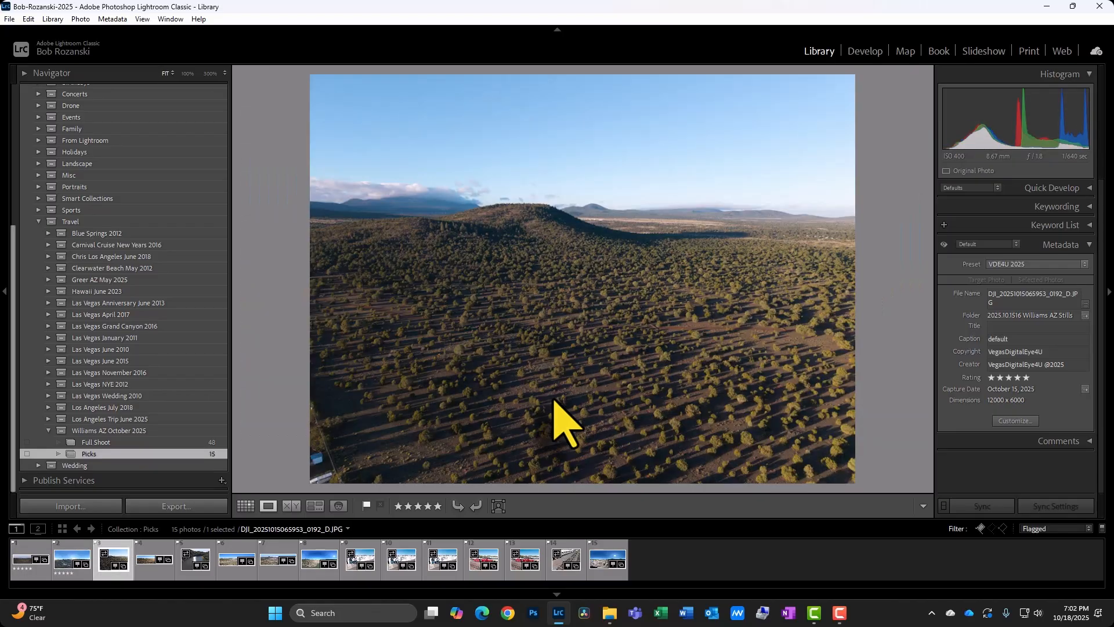
pyautogui.press('Right')
pyautogui.press('Right')
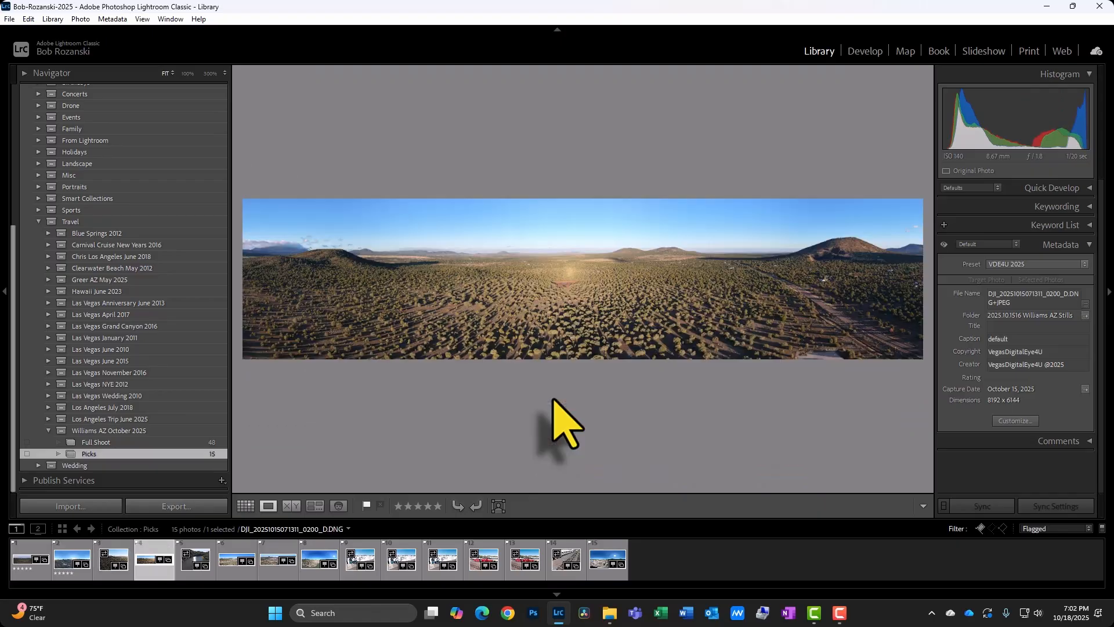
pyautogui.press('5')
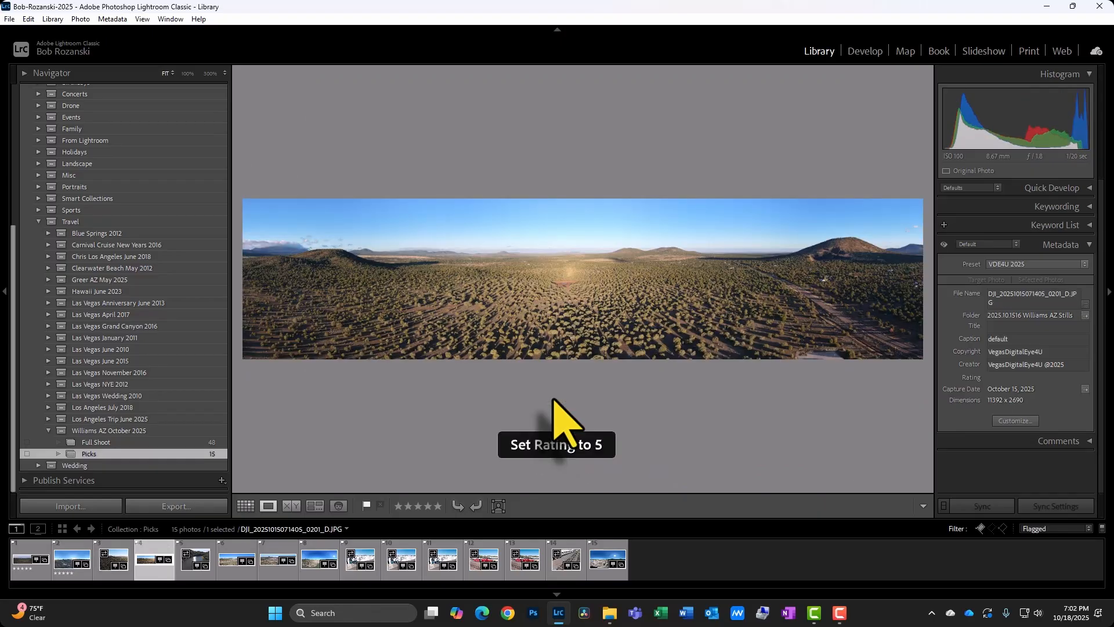
pyautogui.press('Right')
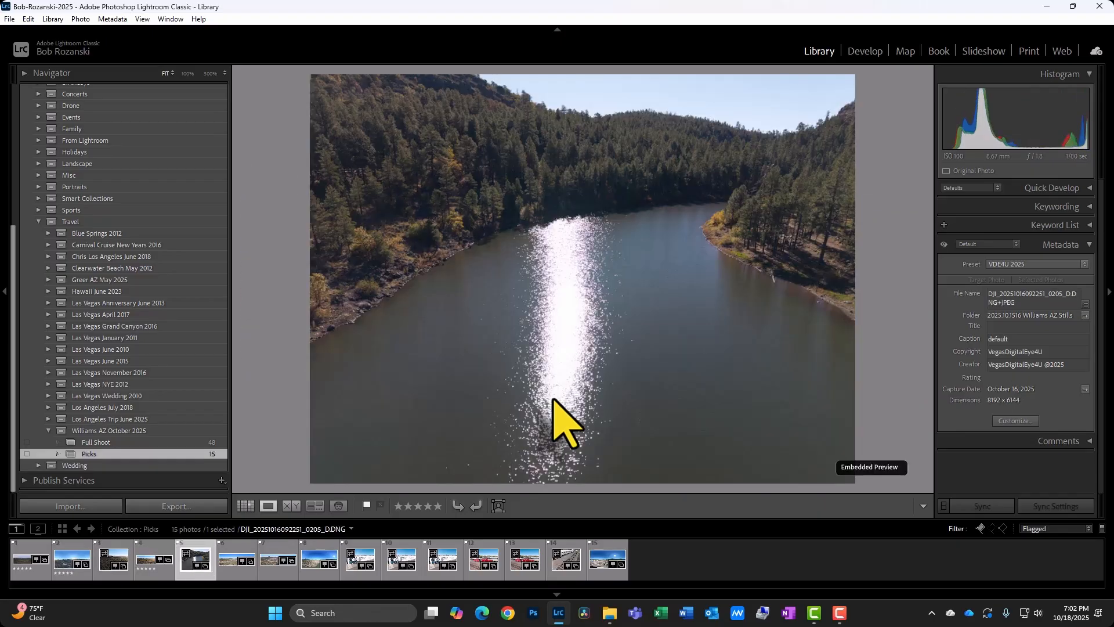
# Rate the lake sun-reflection shot, the lake panorama and the 360° lake panorama 5 stars.
pyautogui.press('Left')
pyautogui.press('Right')
pyautogui.press('5')
pyautogui.press('Right')
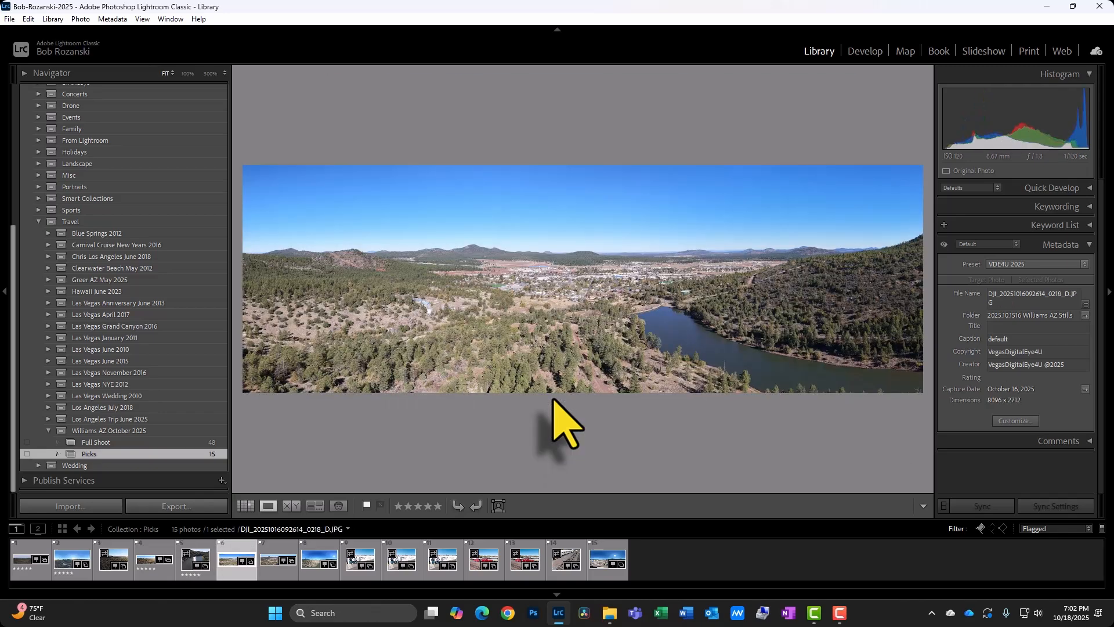
pyautogui.press('5')
pyautogui.press('Right')
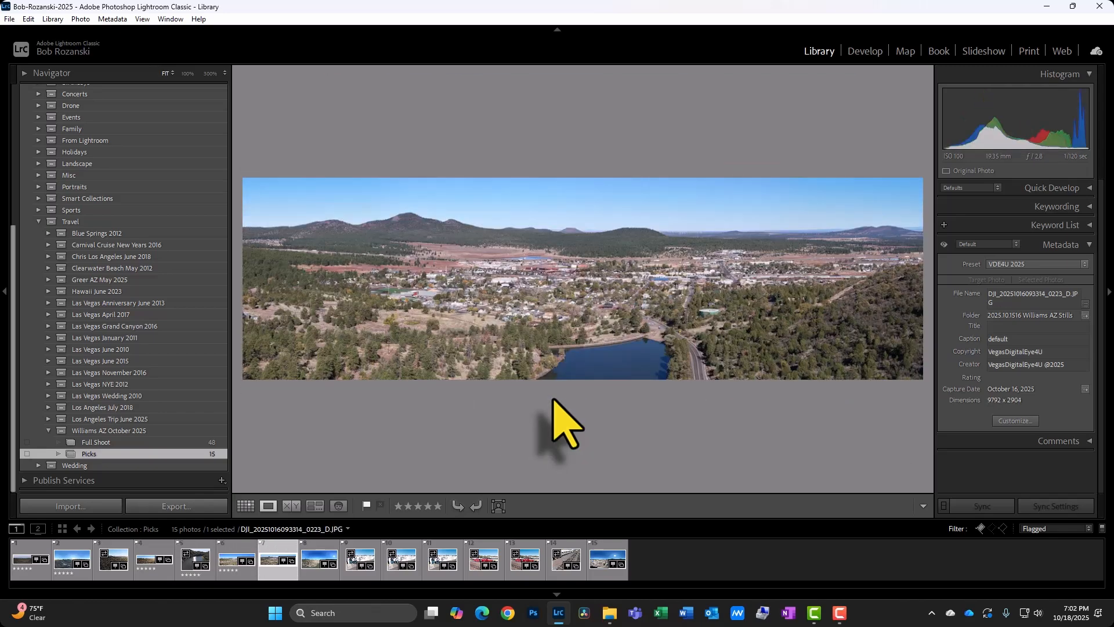
pyautogui.press('Left')
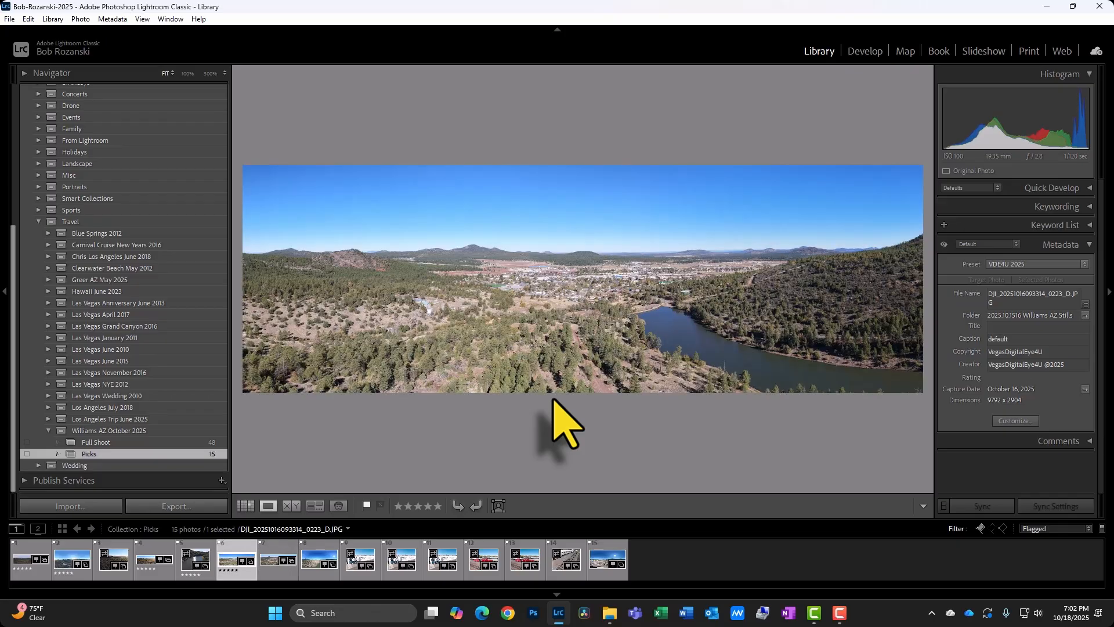
pyautogui.press('Right')
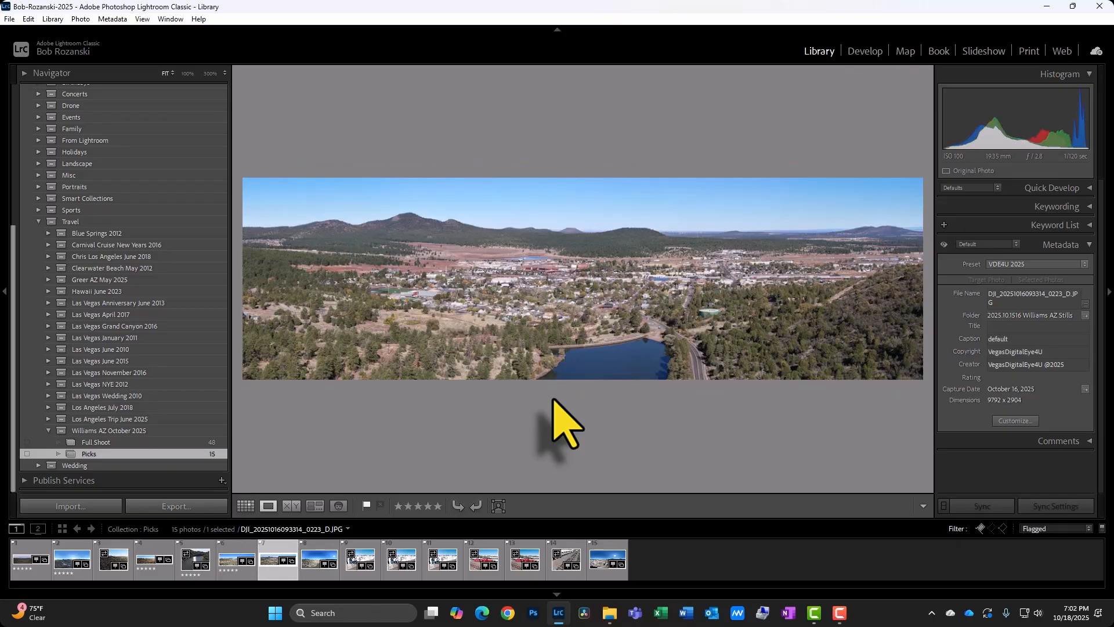
pyautogui.press('Right')
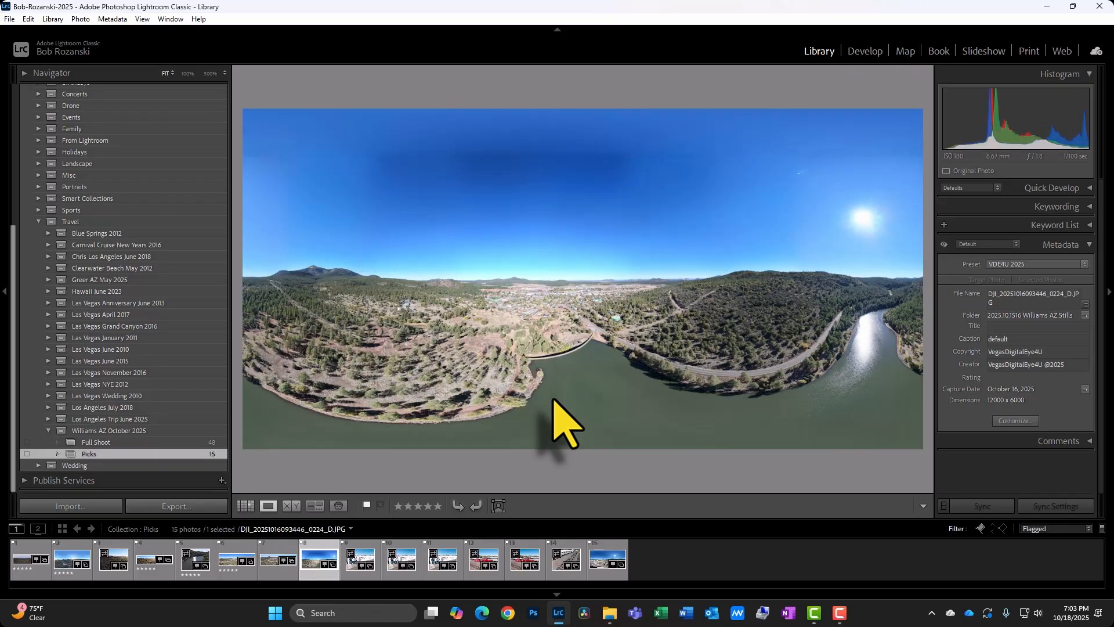
pyautogui.press('5')
pyautogui.press('Right')
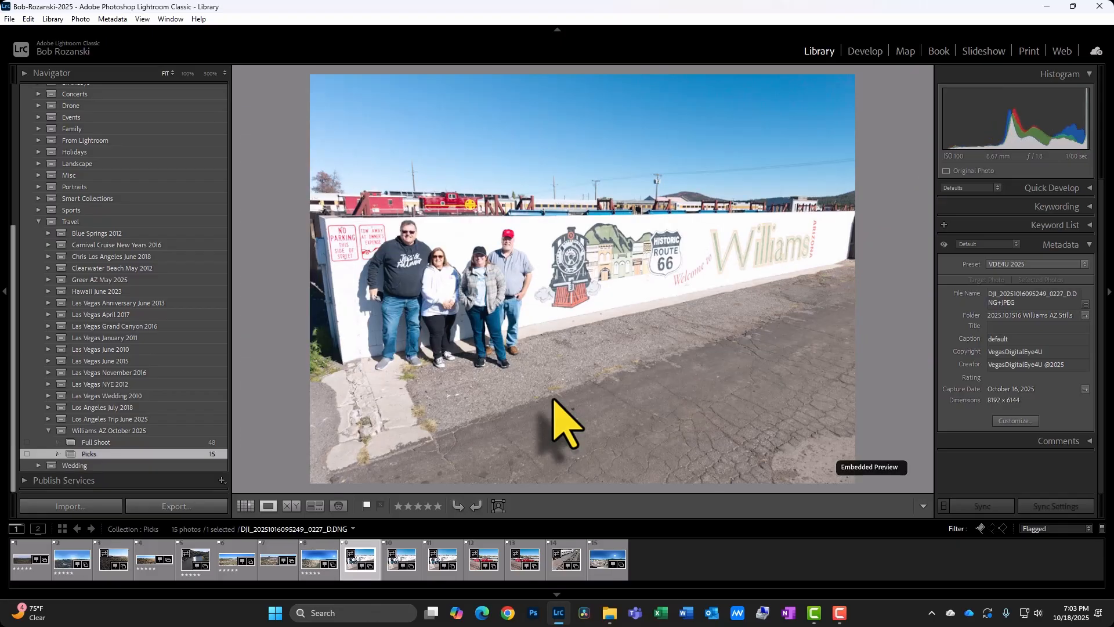
# Compare the mural group photos in the Picks collection.
pyautogui.press('Right')
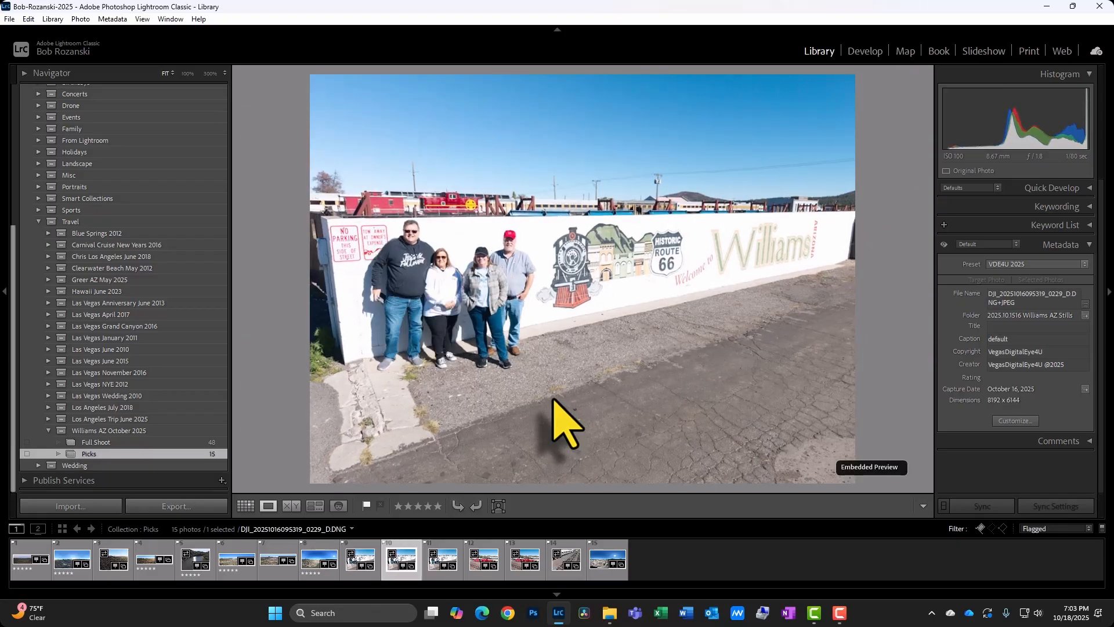
pyautogui.press('Left')
pyautogui.press('Left')
pyautogui.press('Left')
pyautogui.press('Right')
pyautogui.press('Right')
pyautogui.press('Right')
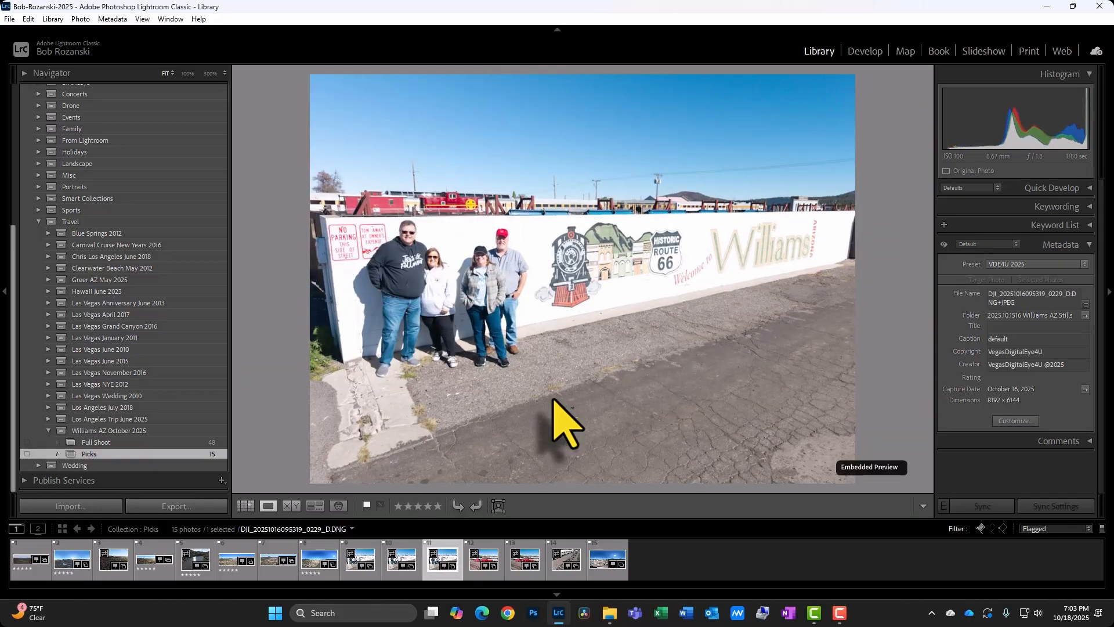
# Rate the mural group photo and the red caboose shot 5 stars in loupe view.
pyautogui.press('5')
pyautogui.press('Right')
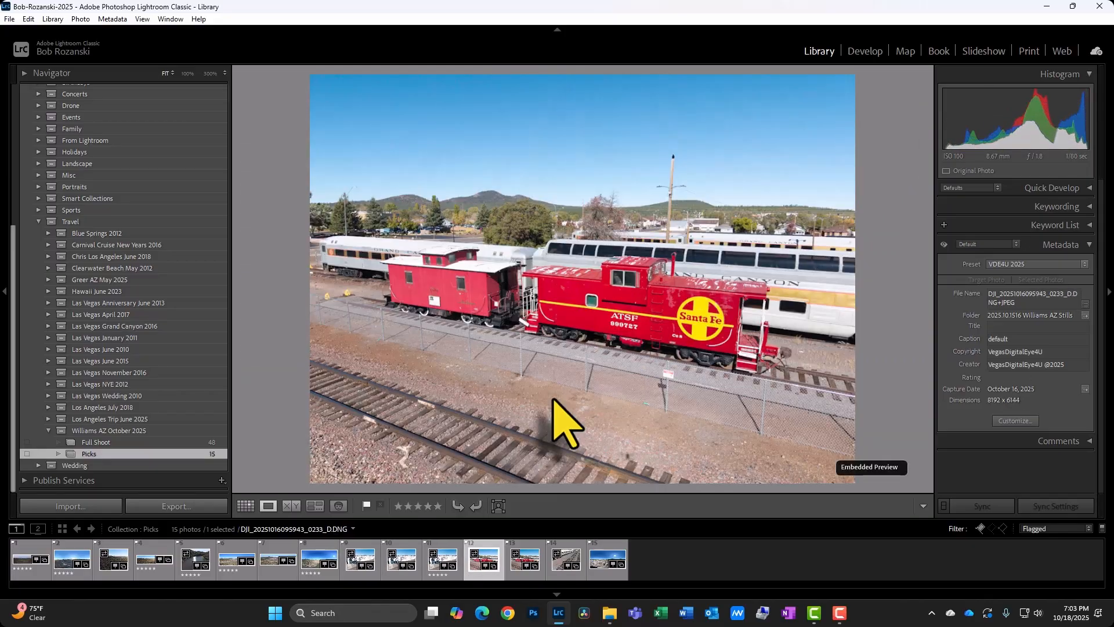
pyautogui.press('Right')
pyautogui.press('Right')
pyautogui.press('Left')
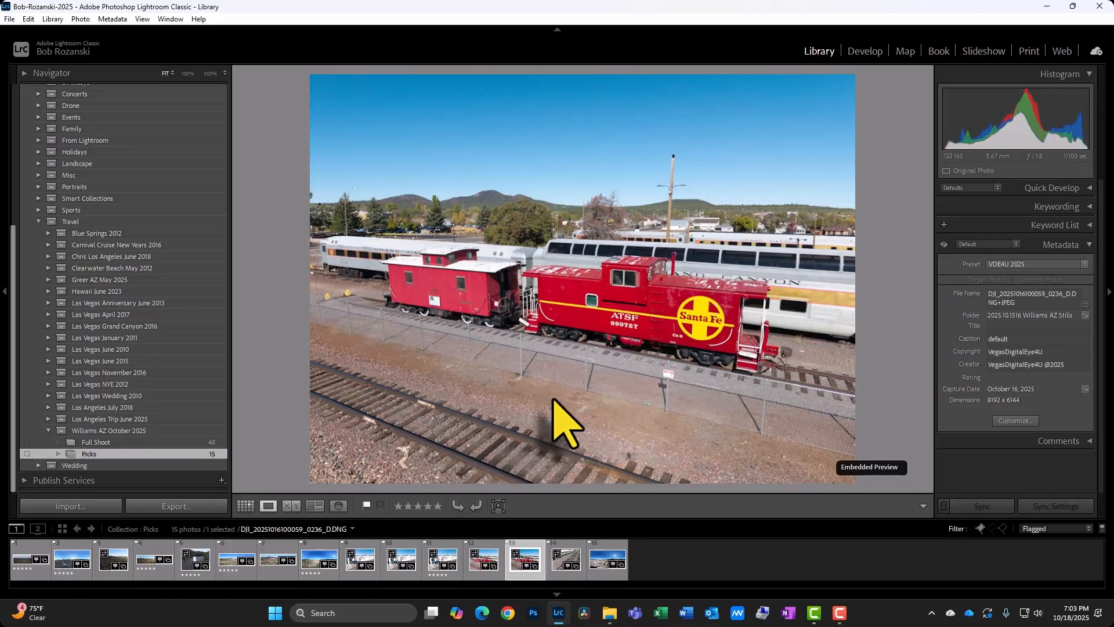
pyautogui.press('5')
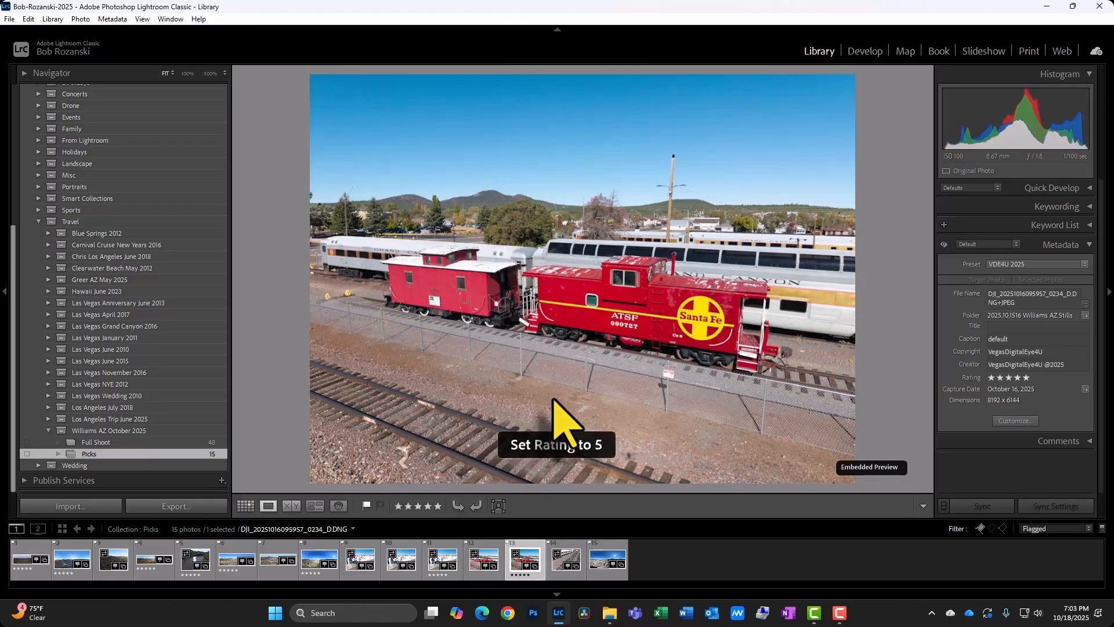
pyautogui.press('Right')
pyautogui.press('Right')
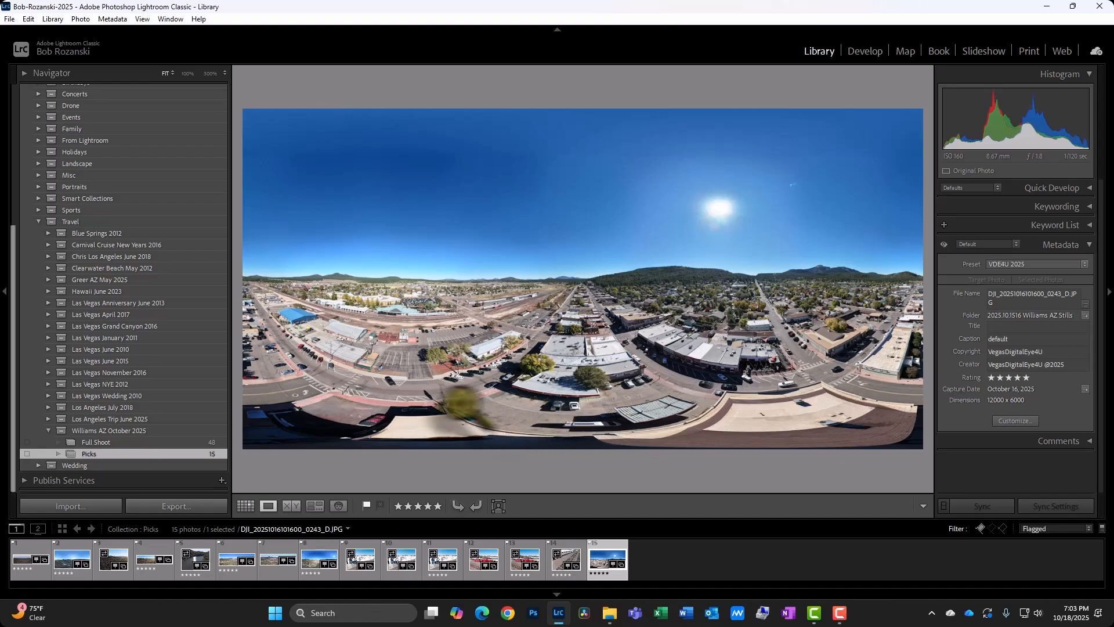
# Create a collection named Selects inside the Williams AZ October 2025 set from all 5-star photos in Picks.
pyautogui.click(244, 504)
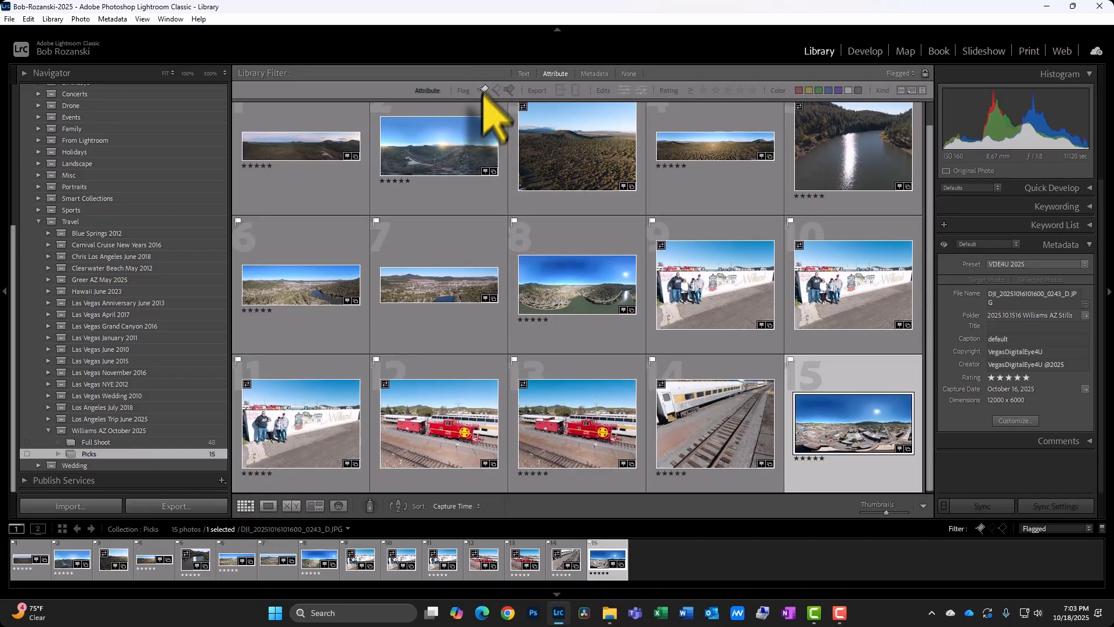
pyautogui.click(752, 91)
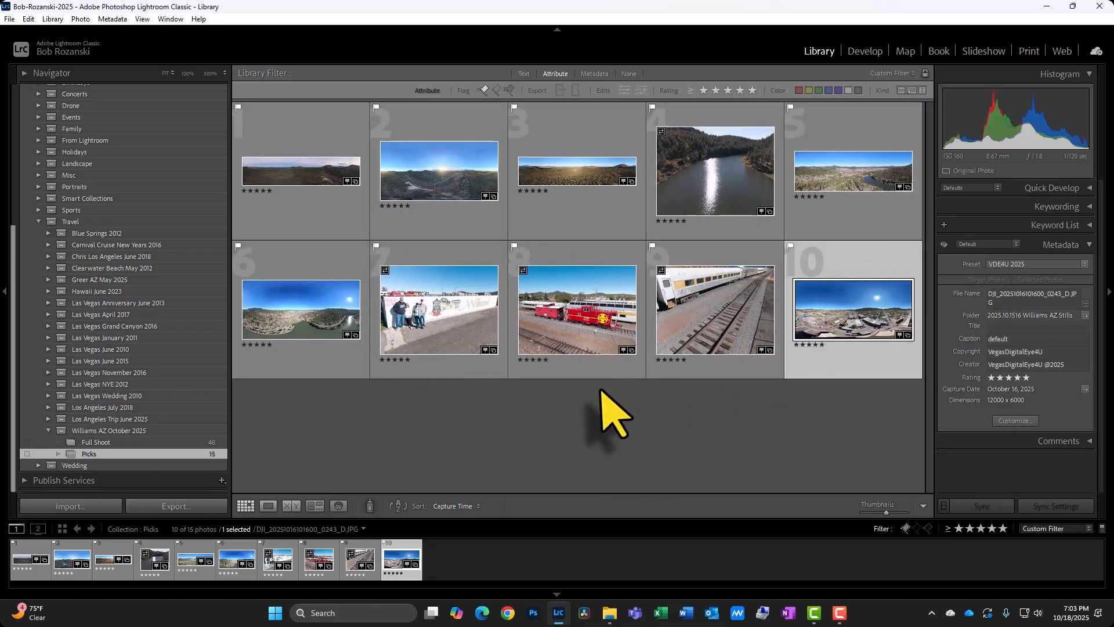
pyautogui.click(329, 142)
pyautogui.hotkey('ctrl', 'a')
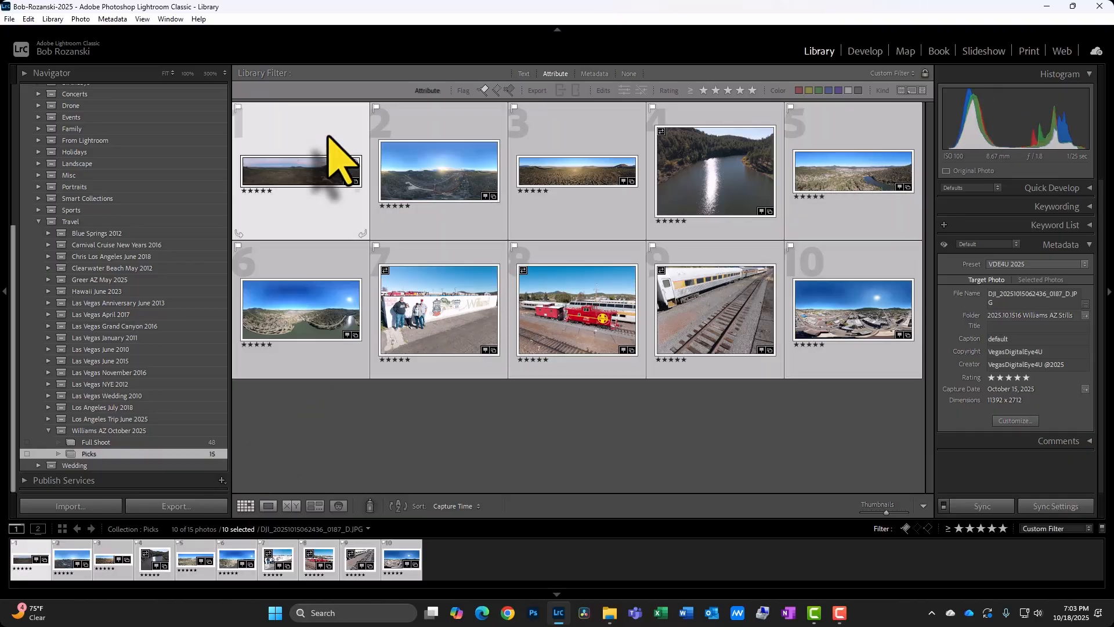
pyautogui.rightClick(186, 455)
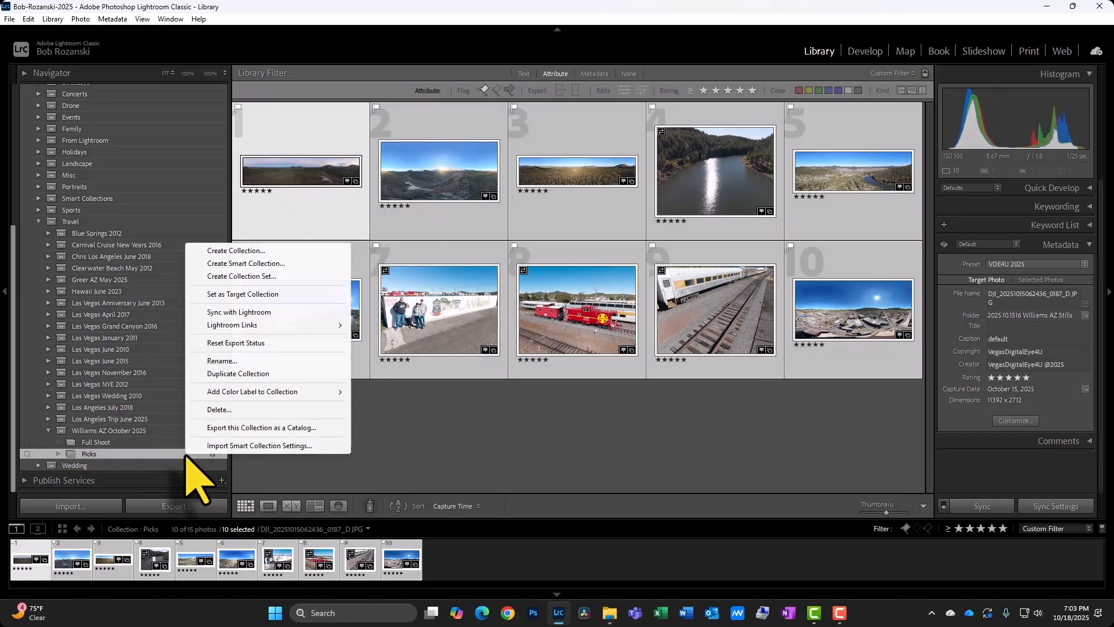
pyautogui.click(238, 251)
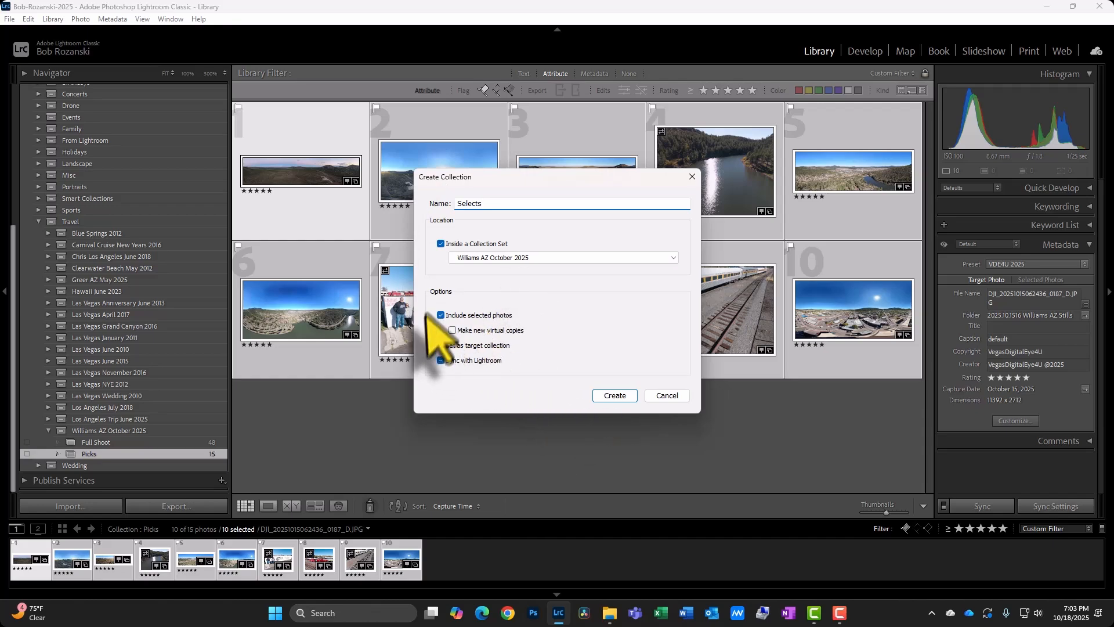
pyautogui.click(616, 397)
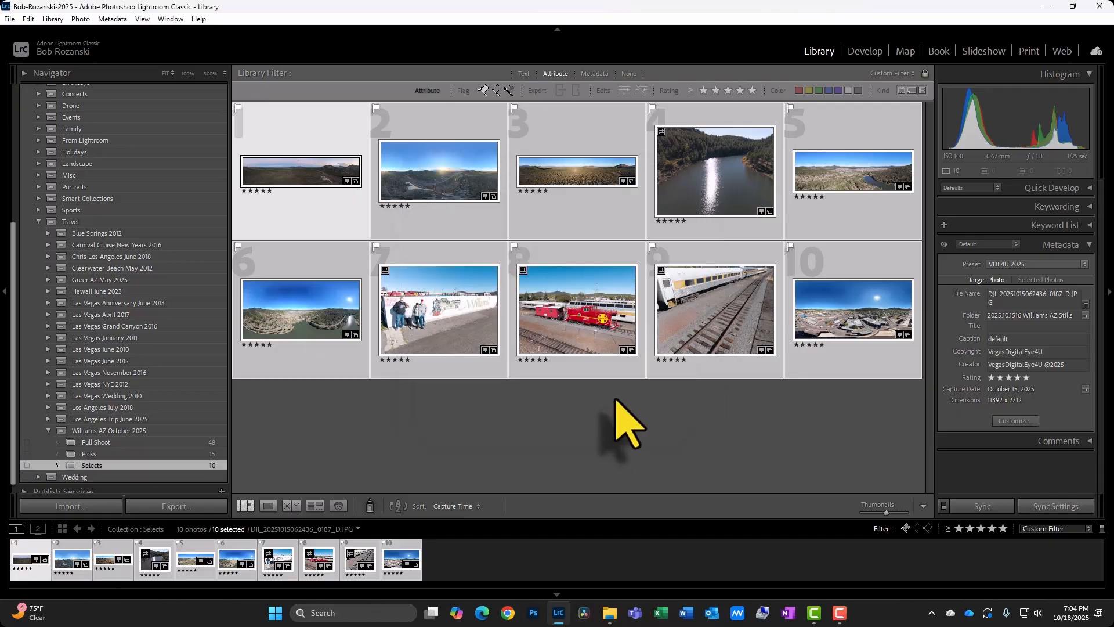
# Open the lake sun-reflection photo from the Selects collection in the Develop module.
pyautogui.scroll(-1, 199, 385)
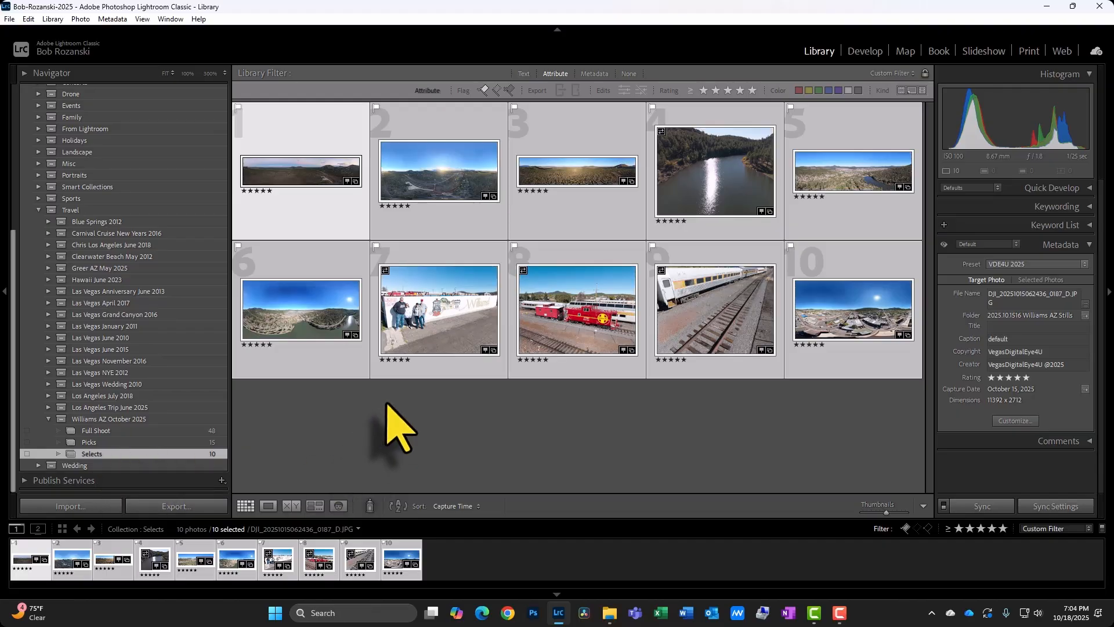
pyautogui.doubleClick(723, 169)
pyautogui.press('d')
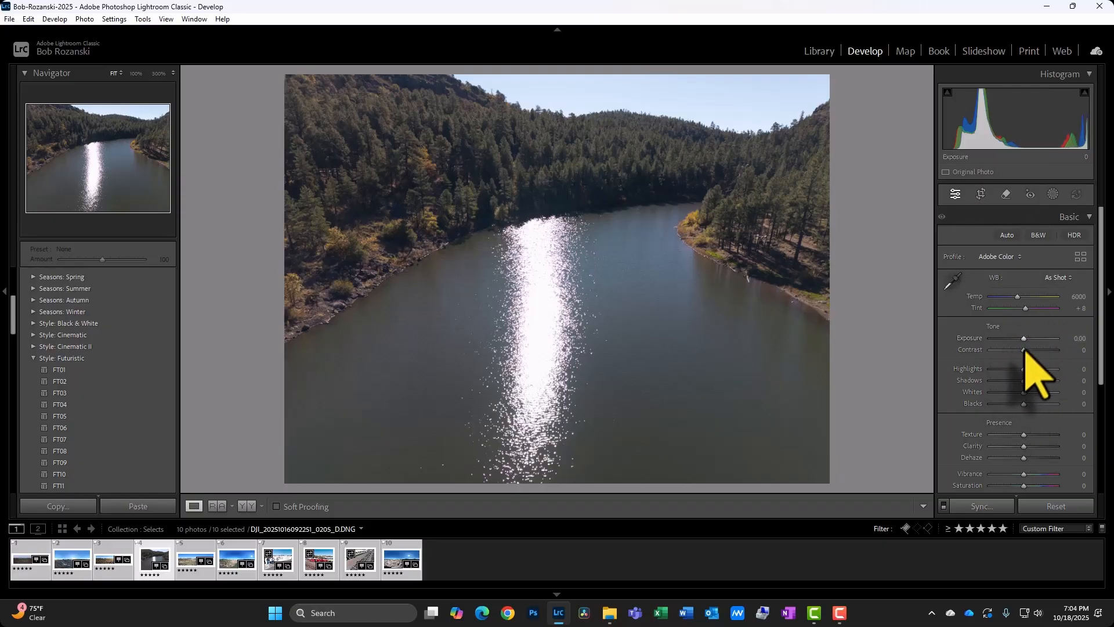
pyautogui.scroll(-3, 1012, 430)
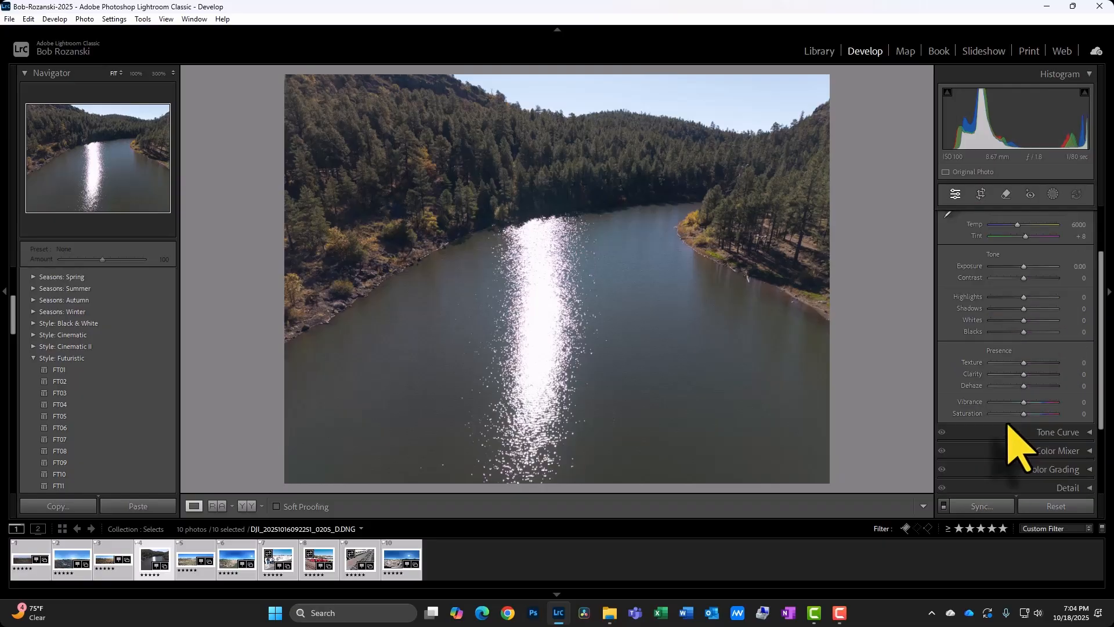
pyautogui.scroll(3, 1008, 426)
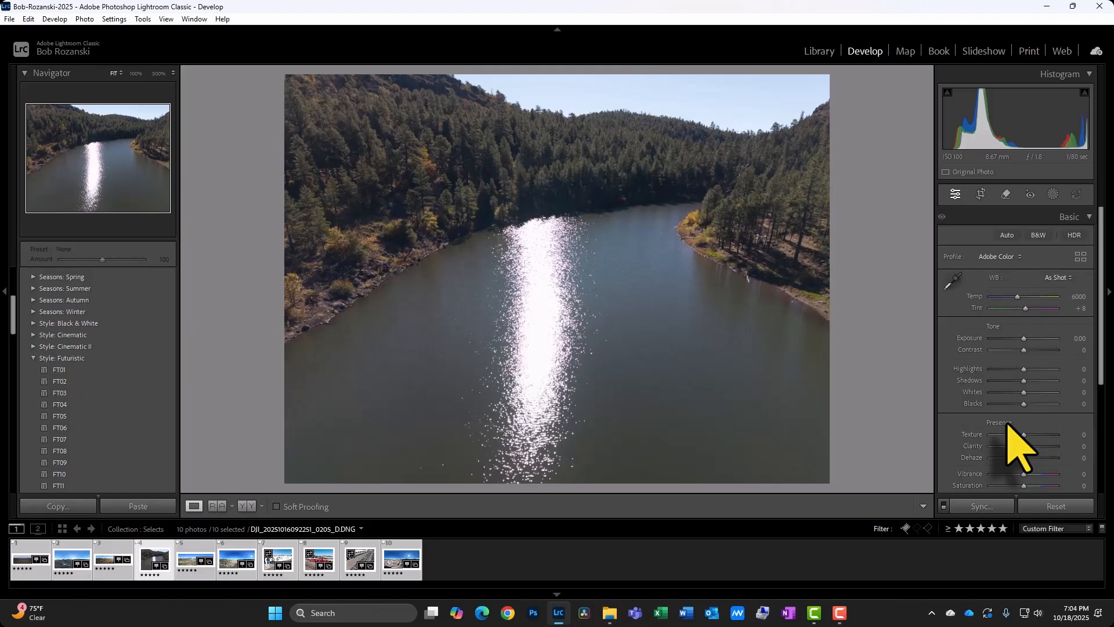